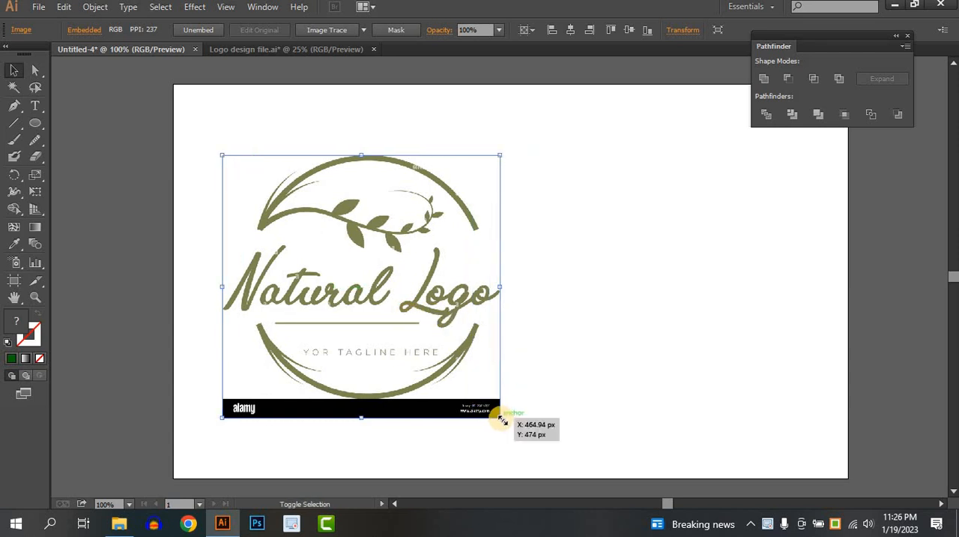
Scale down the Natural Logo reference image and move it so it overlaps the artboard's left edge
drag(501, 417, 457, 375)
click(535, 352)
drag(410, 319, 430, 285)
key(space)
click(539, 250)
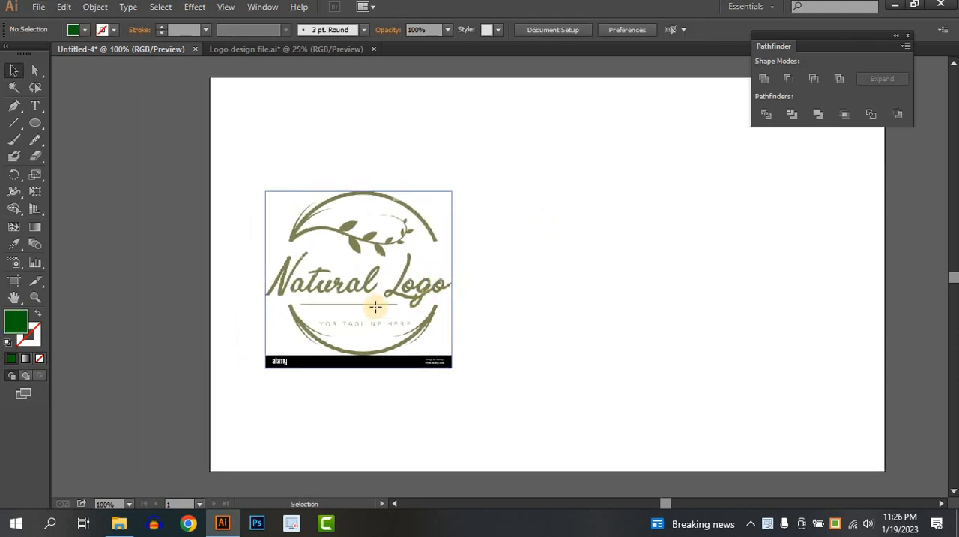
drag(371, 306, 168, 285)
click(153, 147)
drag(152, 223, 167, 223)
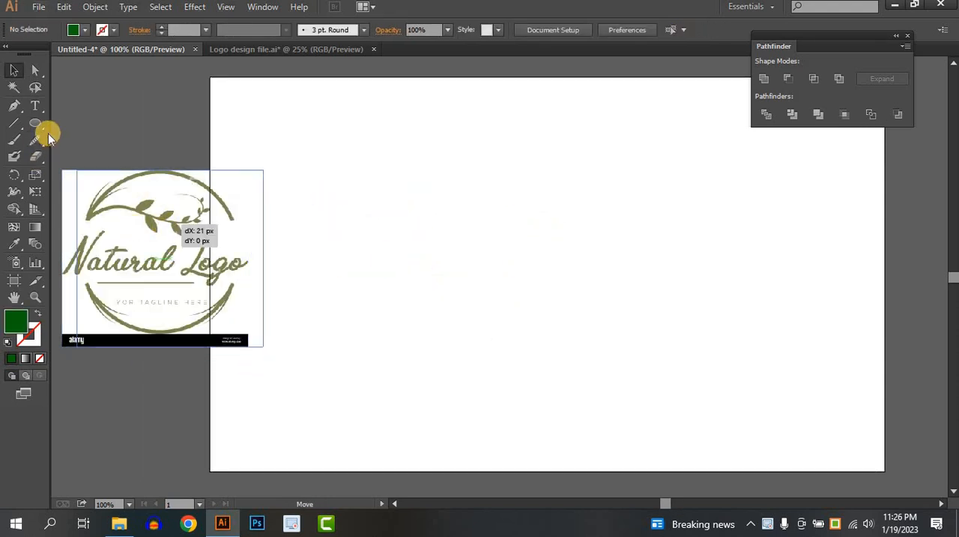
Draw a large dark green circle in the middle of the artboard and paste a slightly smaller concentric copy in front
click(35, 123)
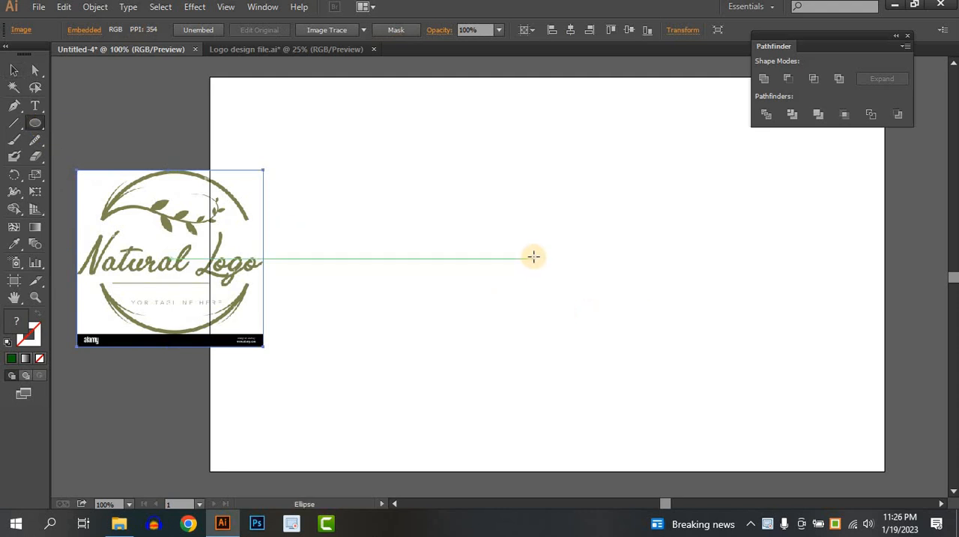
drag(533, 257, 672, 386)
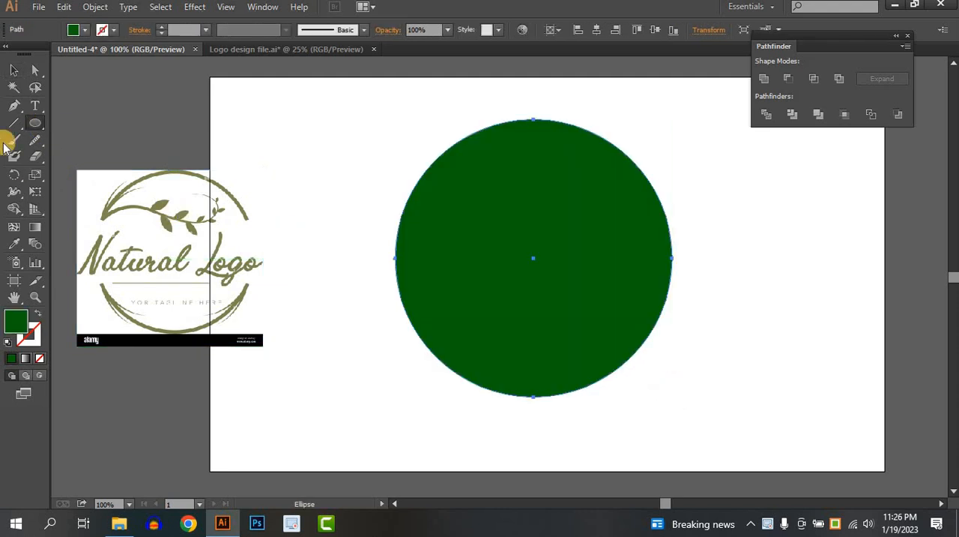
click(14, 70)
key(ctrl+c)
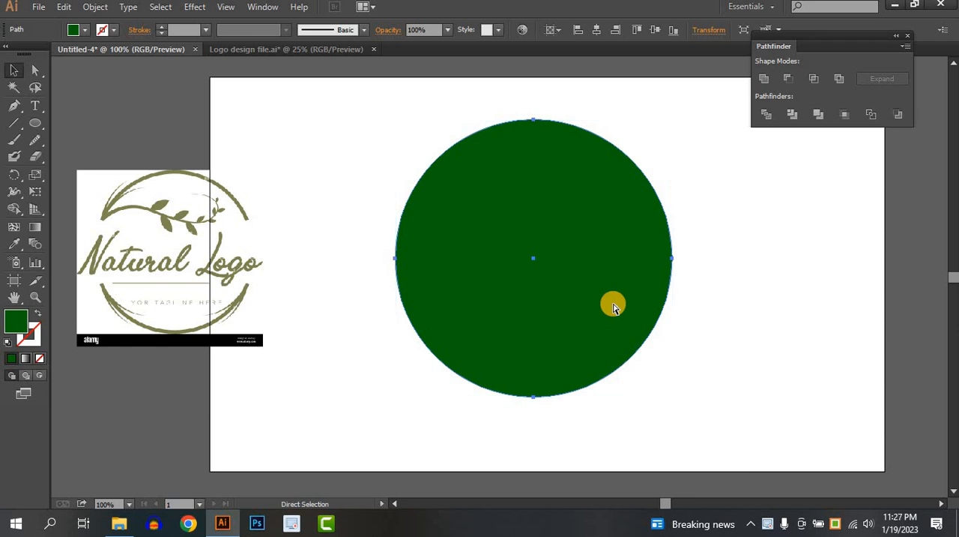
key(ctrl+f)
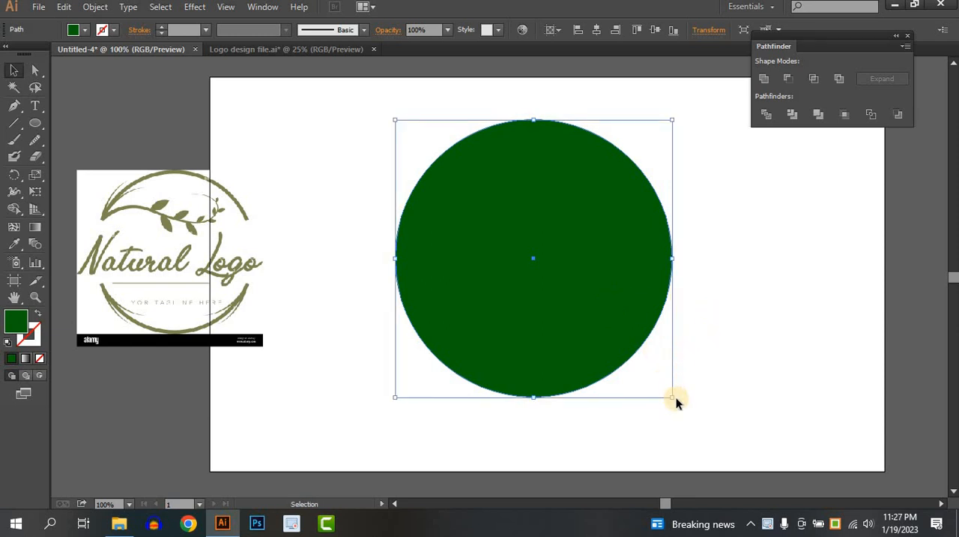
drag(672, 396, 668, 392)
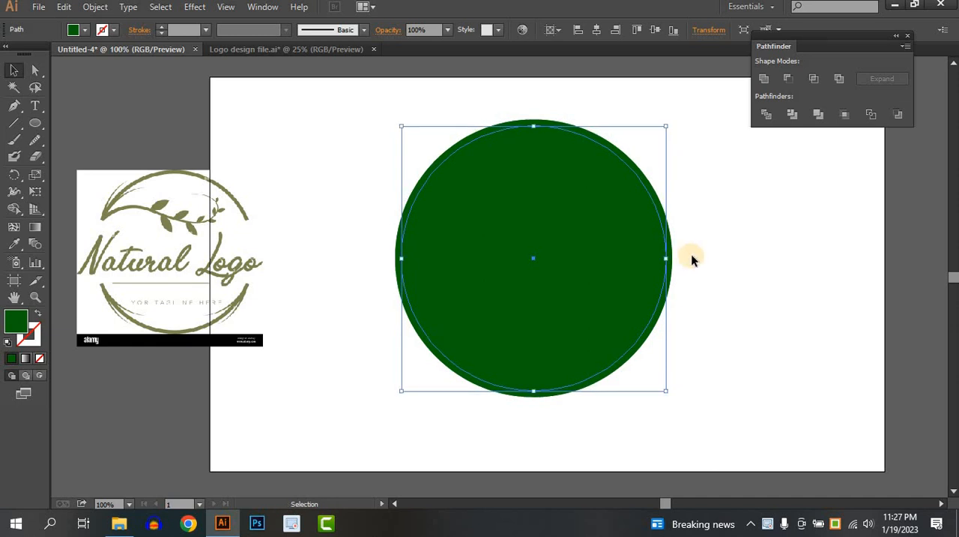
Select both circles and remove the inner area with the Shape Builder to leave a thin ring
drag(722, 223, 593, 313)
click(13, 211)
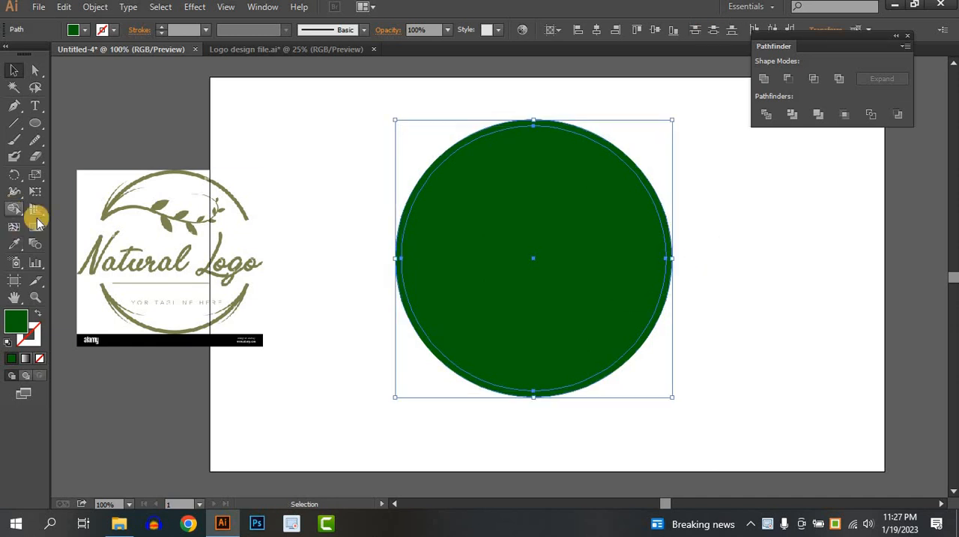
alt+click(572, 239)
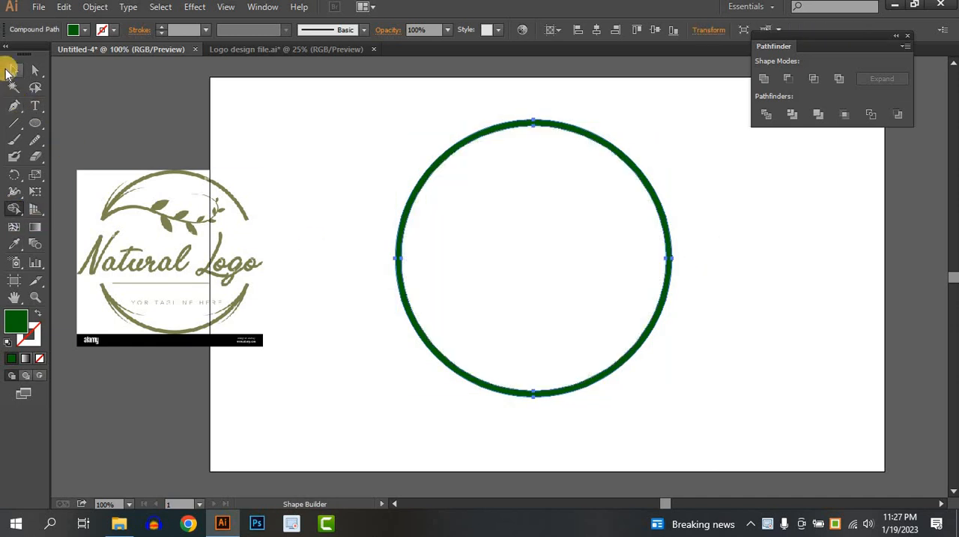
click(10, 69)
click(332, 171)
Draw a wide green rectangle across the middle of the ring, extending past both of its sides
drag(36, 119, 98, 122)
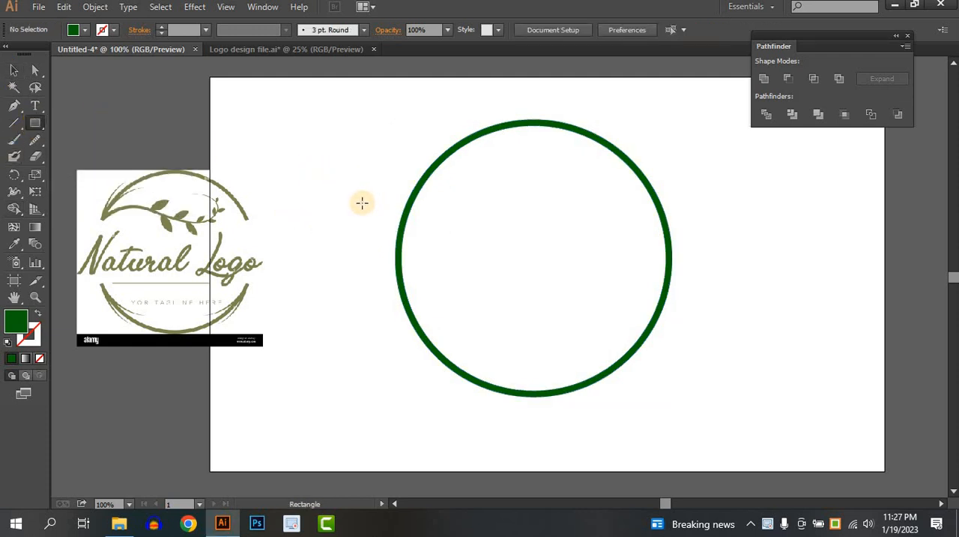
drag(362, 203, 781, 326)
click(14, 69)
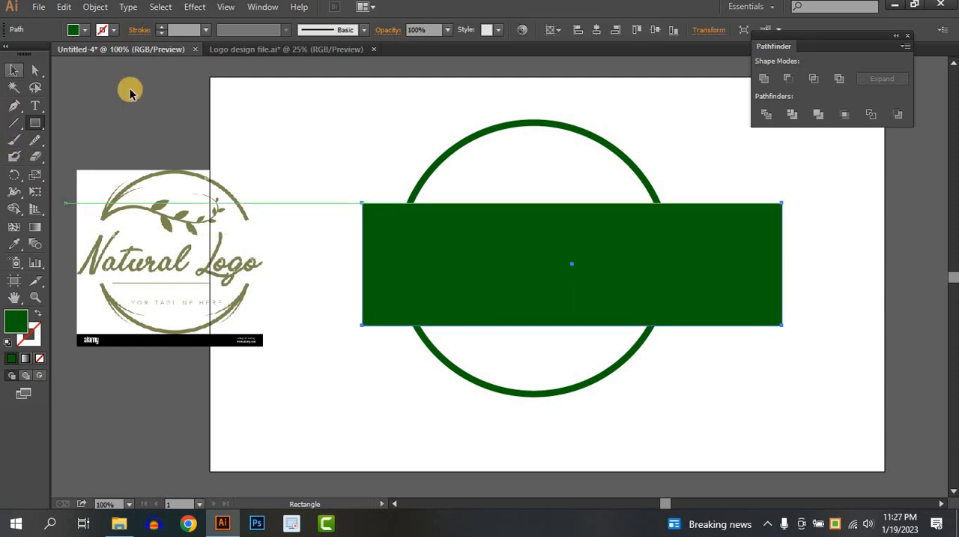
Centre the ring and the rectangle horizontally and vertically on the artboard
shift+click(598, 136)
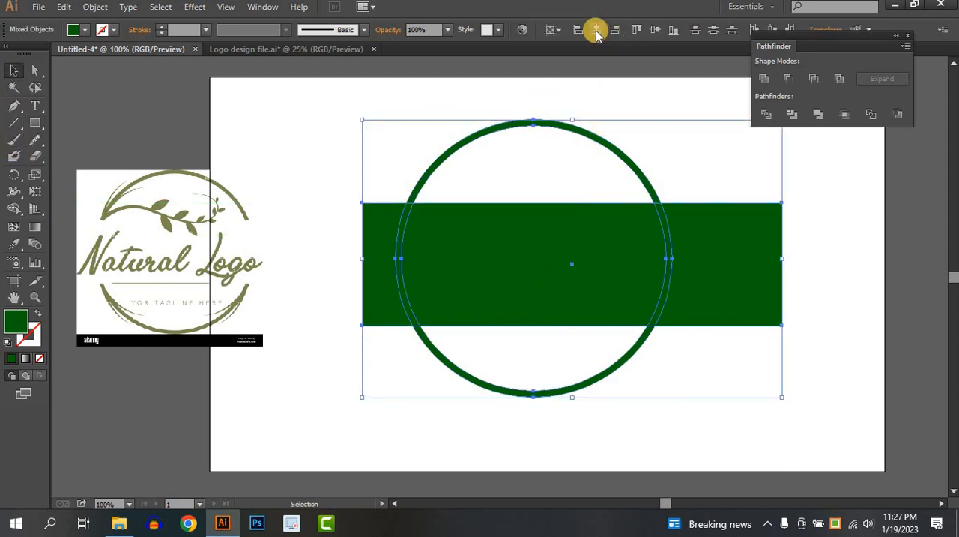
click(654, 31)
click(655, 31)
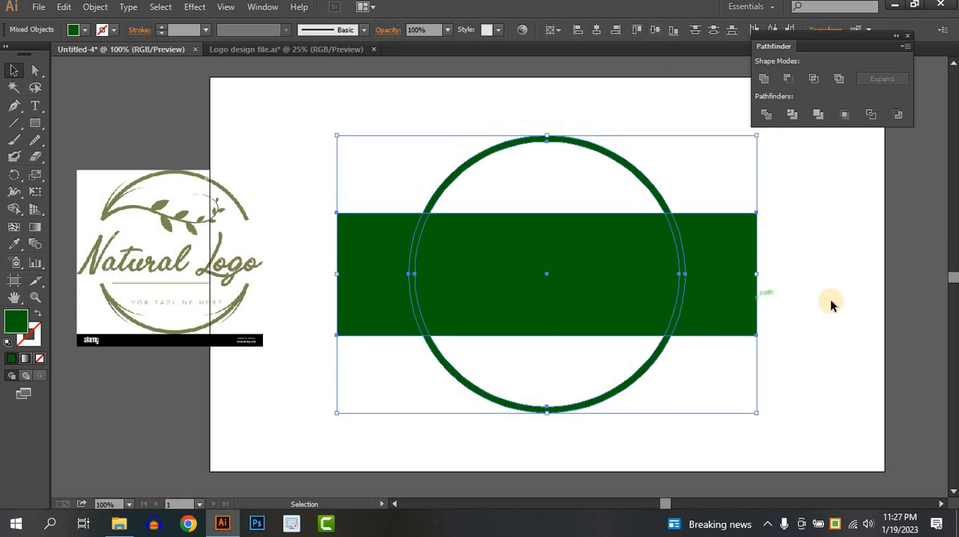
Remove the rectangle and the ring sections beneath it with the Shape Builder, keeping only the upper and lower arcs
click(797, 249)
key(ctrl+a)
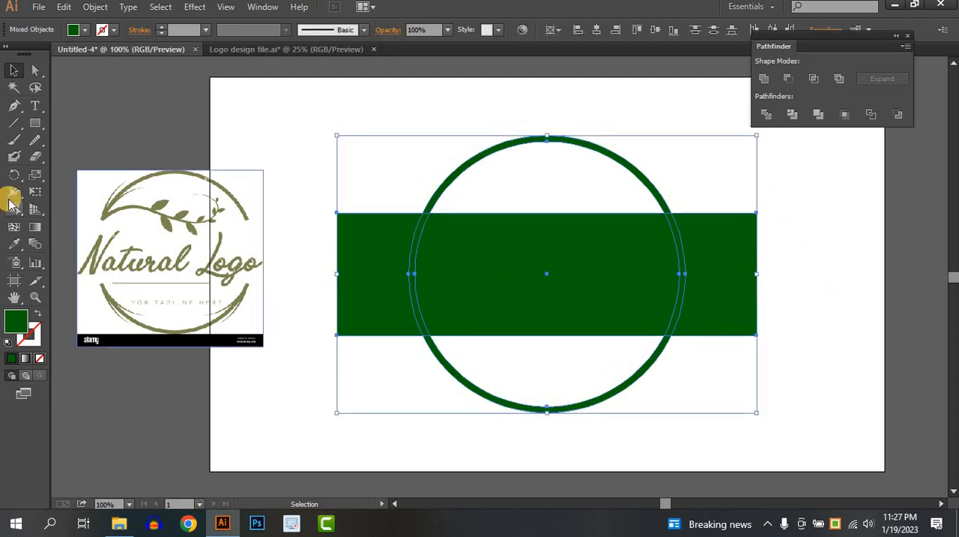
click(13, 208)
mouse_move(369, 275)
mouse_down()
mouse_move(544, 293)
mouse_move(752, 296)
mouse_up()
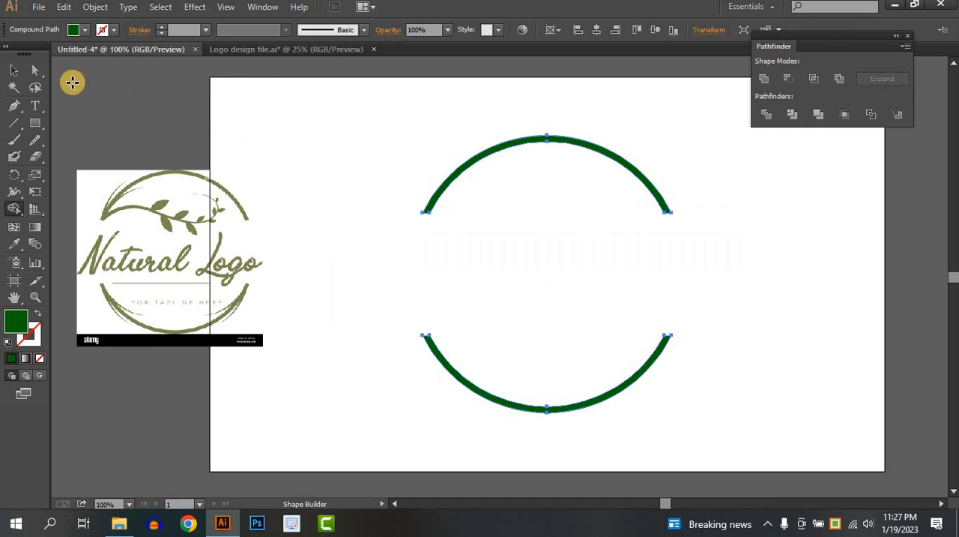
click(14, 70)
click(723, 156)
Sample the reference logo's olive colour for the two arcs and darken their fill to 666B40
drag(723, 156, 577, 420)
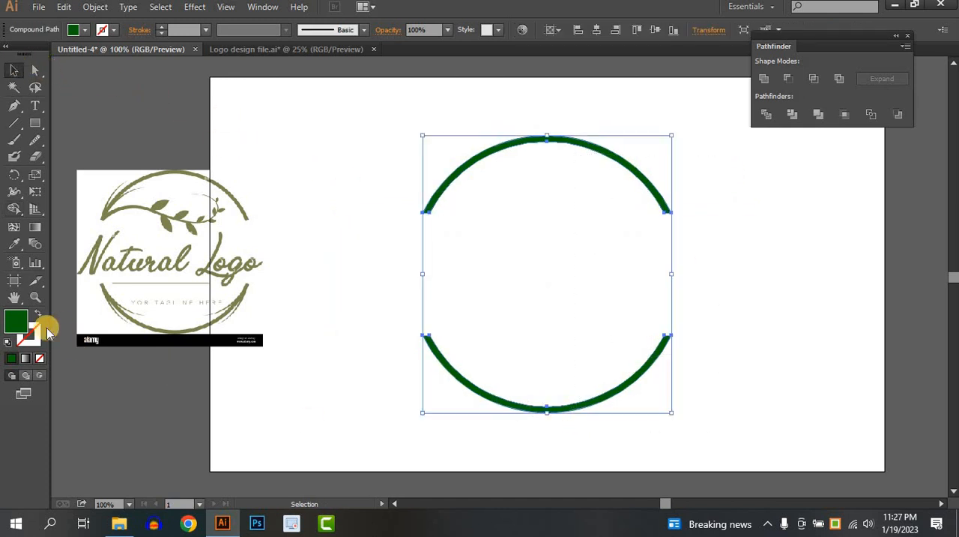
click(13, 244)
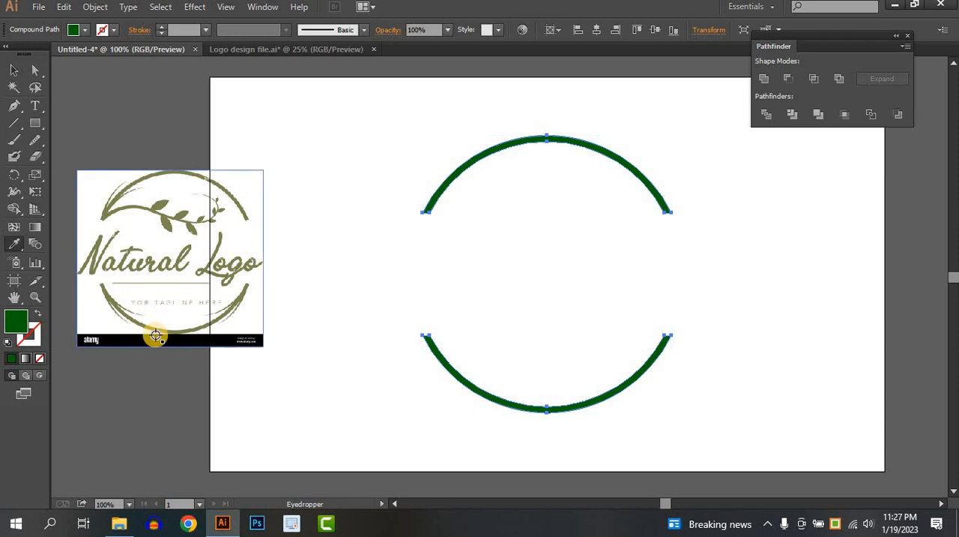
click(168, 330)
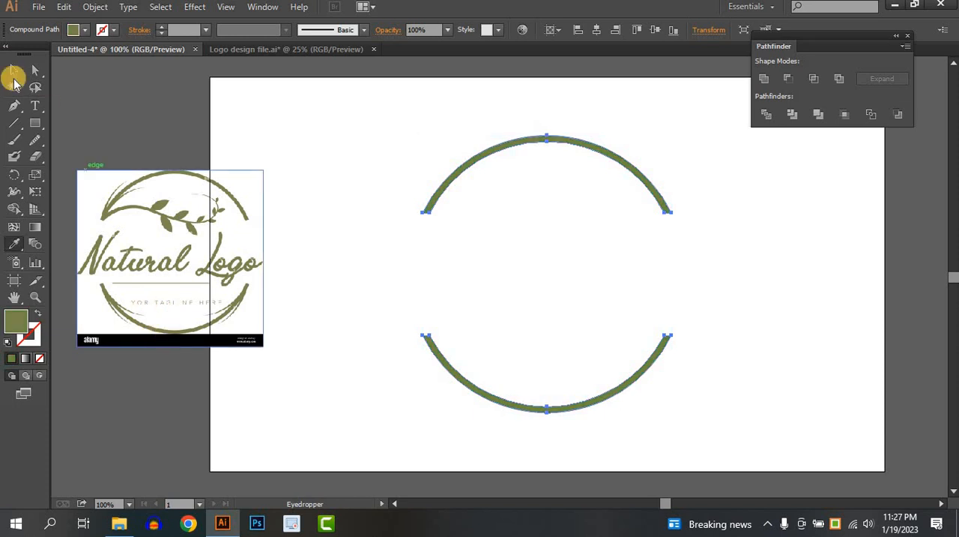
double_click(15, 318)
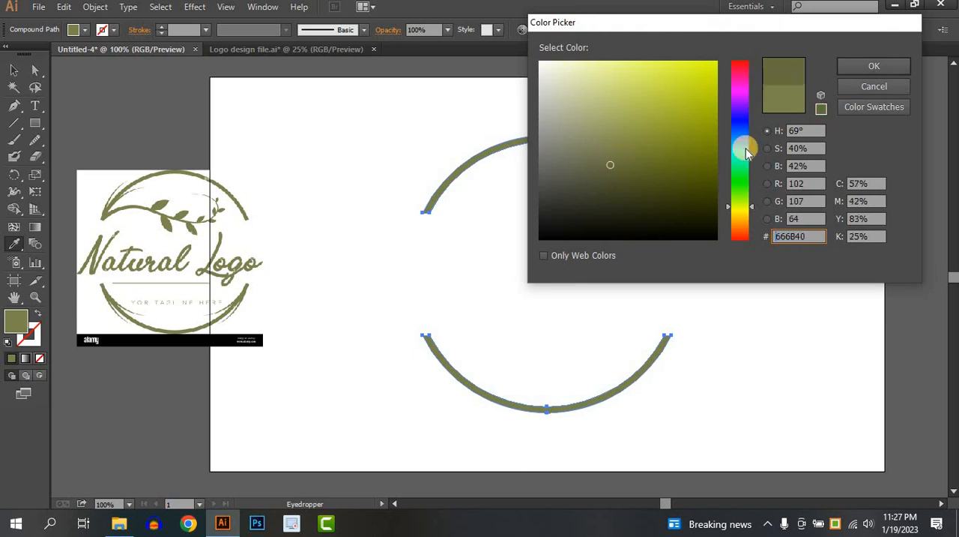
click(874, 67)
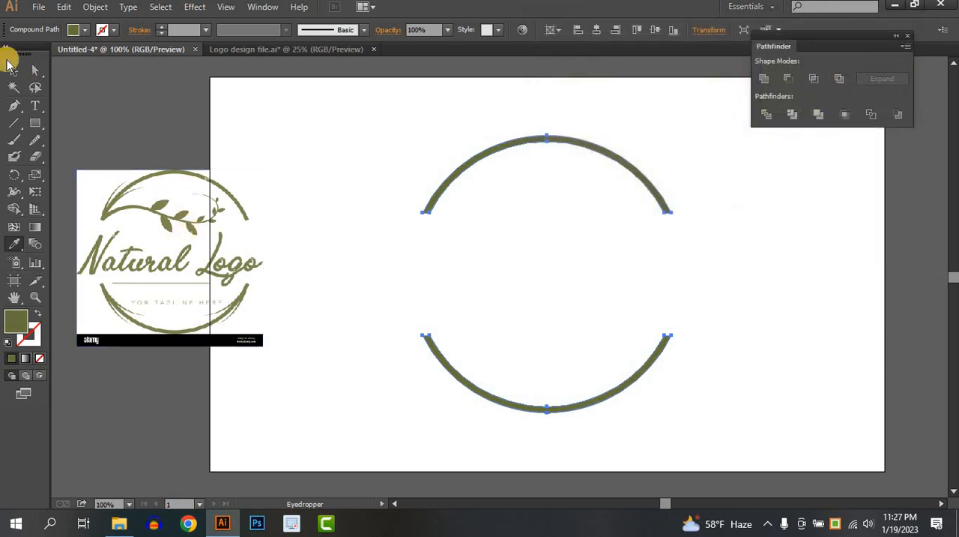
click(14, 73)
click(407, 238)
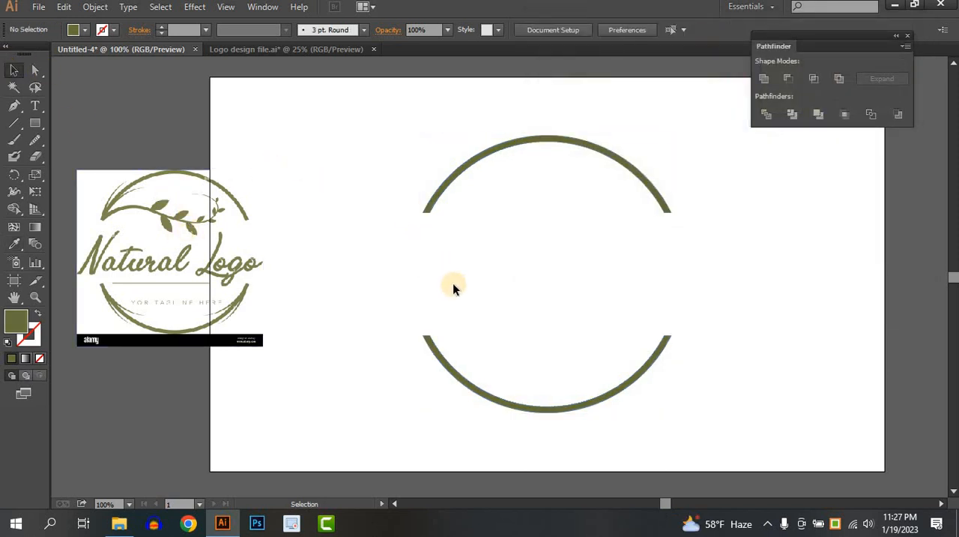
Draw a curling branch line with the Pencil tool, starting from the upper arc's left end
key(space)
mouse_move(428, 266)
mouse_down()
mouse_move(413, 275)
mouse_move(417, 265)
mouse_up()
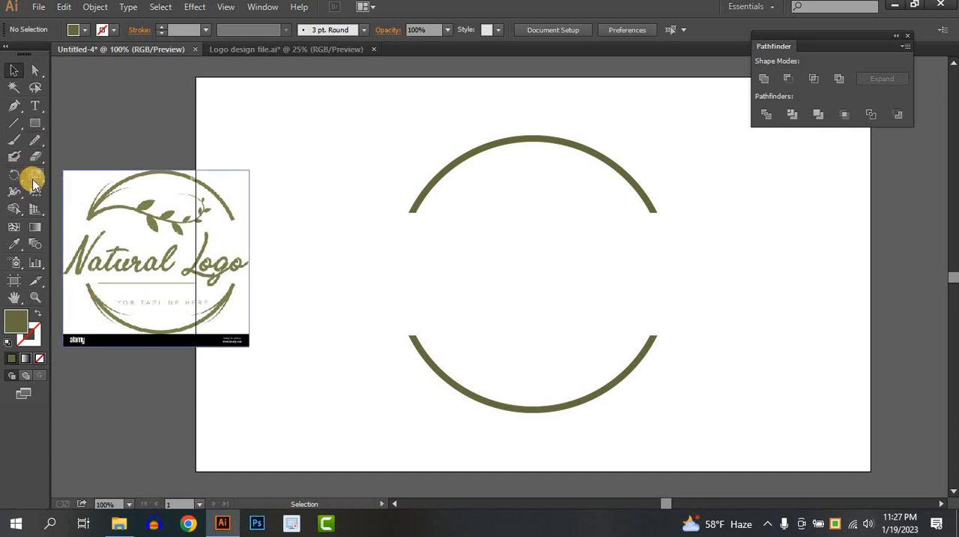
drag(37, 135, 72, 134)
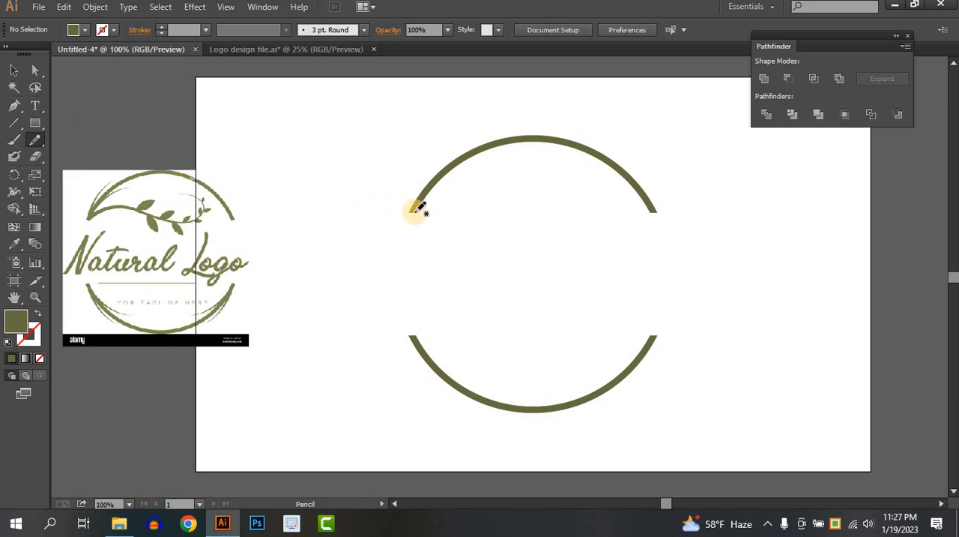
mouse_move(417, 212)
mouse_down()
mouse_move(438, 196)
mouse_move(470, 195)
mouse_move(545, 215)
mouse_move(565, 211)
mouse_move(584, 183)
mouse_move(570, 172)
mouse_move(533, 188)
mouse_up()
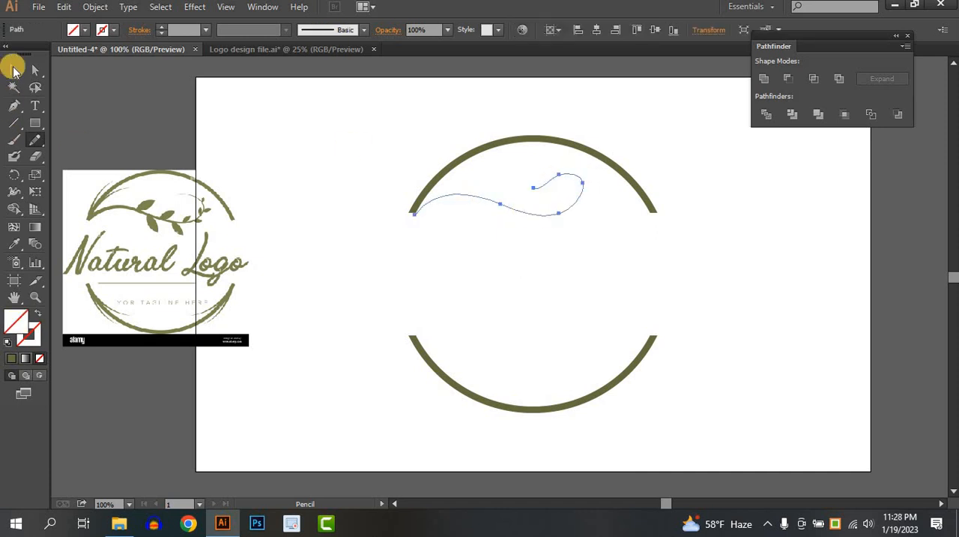
click(15, 71)
Give the branch line an orange stroke with a weight of 8 pt
click(113, 30)
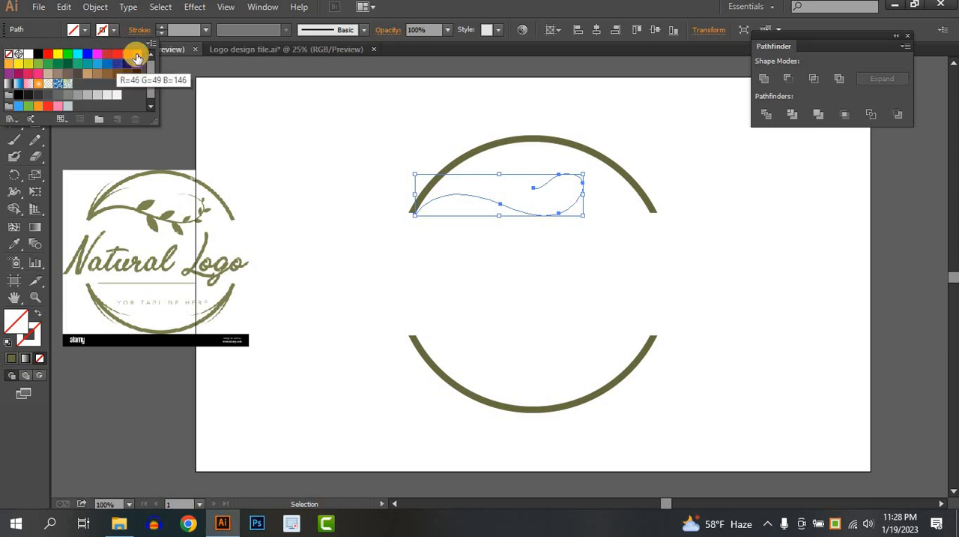
click(132, 50)
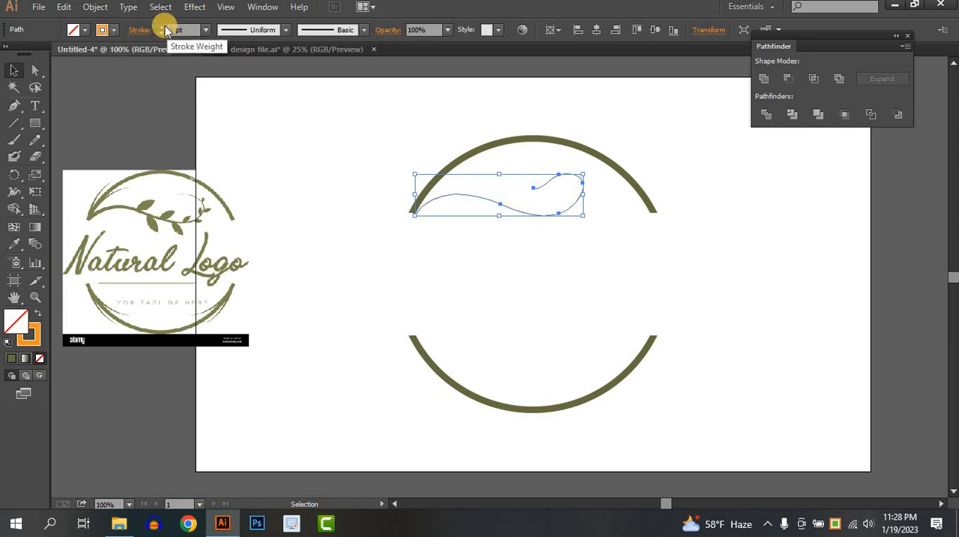
click(162, 26)
click(162, 26)
click(162, 26)
click(161, 26)
click(161, 26)
click(162, 26)
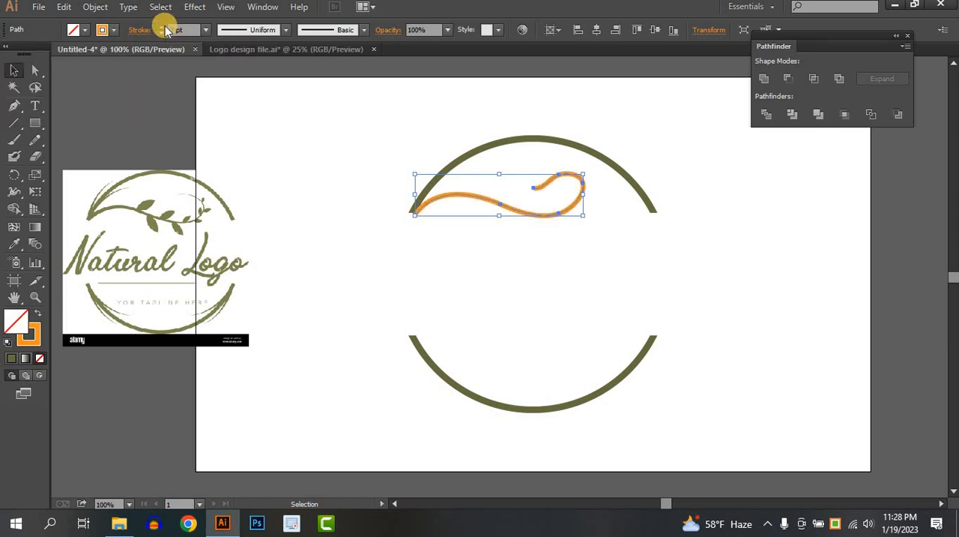
click(161, 27)
Smooth the loop of the orange branch line with the Smooth tool and delete the line
drag(38, 141, 72, 155)
mouse_move(543, 186)
mouse_down()
mouse_move(514, 159)
mouse_move(557, 187)
mouse_move(541, 190)
mouse_move(597, 190)
mouse_move(582, 176)
mouse_move(548, 234)
mouse_move(536, 188)
mouse_move(557, 174)
mouse_move(587, 184)
mouse_move(557, 171)
mouse_move(526, 181)
mouse_move(558, 182)
mouse_up()
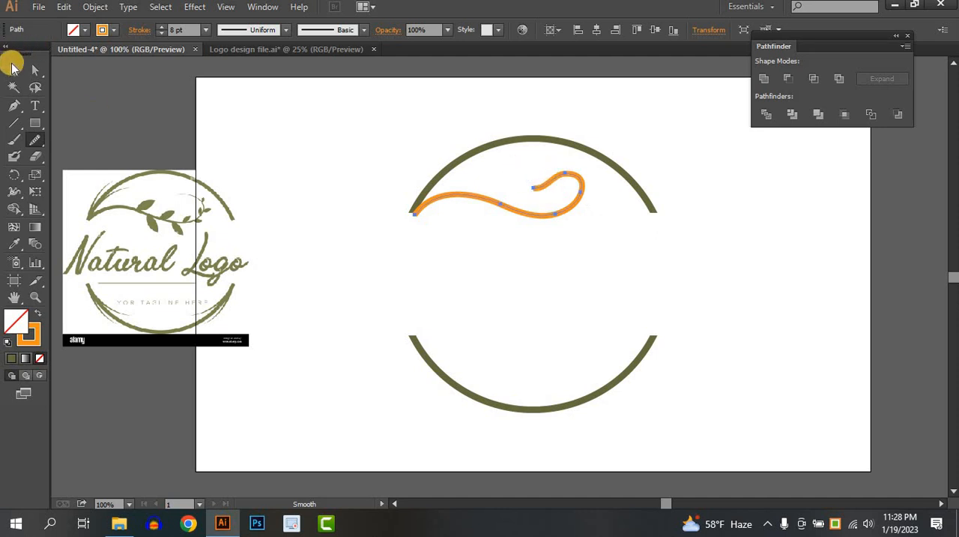
click(14, 70)
key(Delete)
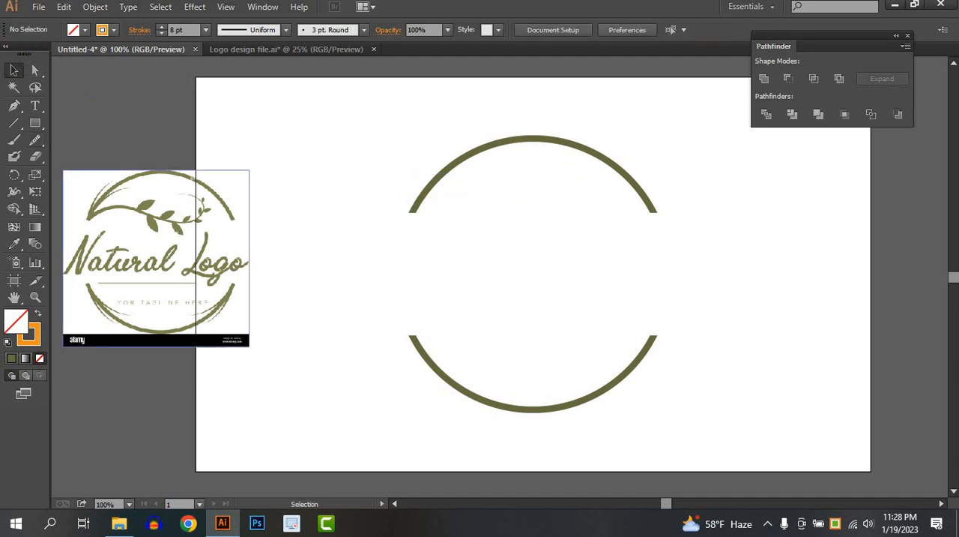
Redraw the orange curling branch line with the Pencil tool from the upper arc's left end, undoing the first stroke
drag(33, 144, 70, 135)
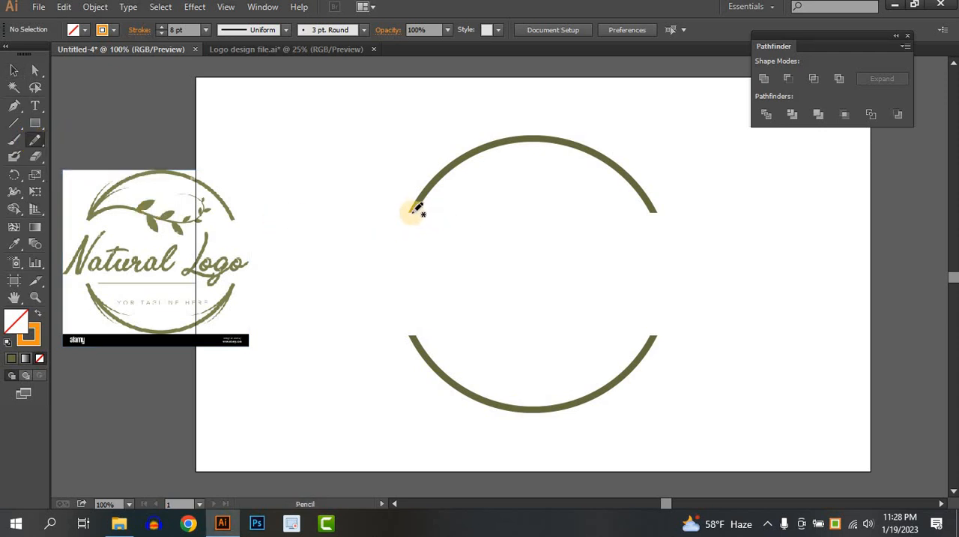
mouse_move(412, 211)
mouse_down()
mouse_move(417, 202)
mouse_move(485, 201)
mouse_up()
key(ctrl+z)
mouse_move(417, 211)
mouse_down()
mouse_move(484, 200)
mouse_move(554, 220)
mouse_move(574, 199)
mouse_move(572, 178)
mouse_move(517, 178)
mouse_up()
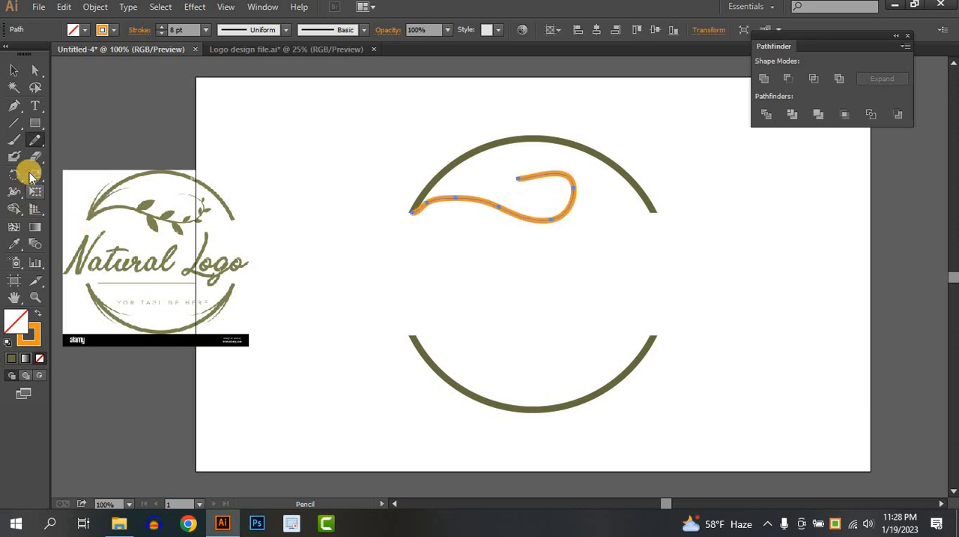
Smooth the new orange branch line along its length and near its starting end with the Smooth tool
drag(35, 142, 90, 156)
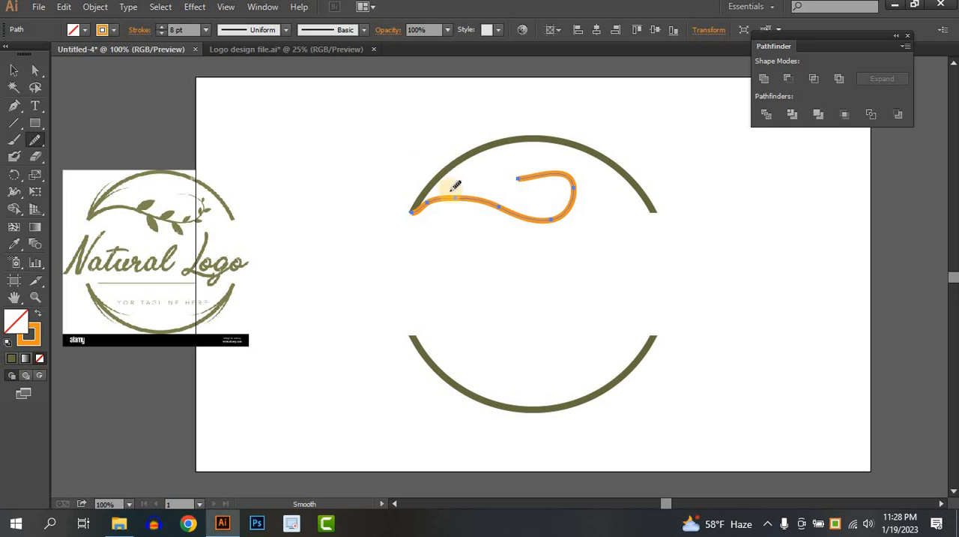
mouse_move(398, 208)
mouse_down()
mouse_move(443, 203)
mouse_move(413, 209)
mouse_move(441, 190)
mouse_move(383, 222)
mouse_move(421, 197)
mouse_move(506, 199)
mouse_move(466, 198)
mouse_move(588, 218)
mouse_move(532, 192)
mouse_move(583, 172)
mouse_move(552, 180)
mouse_move(474, 168)
mouse_move(577, 168)
mouse_up()
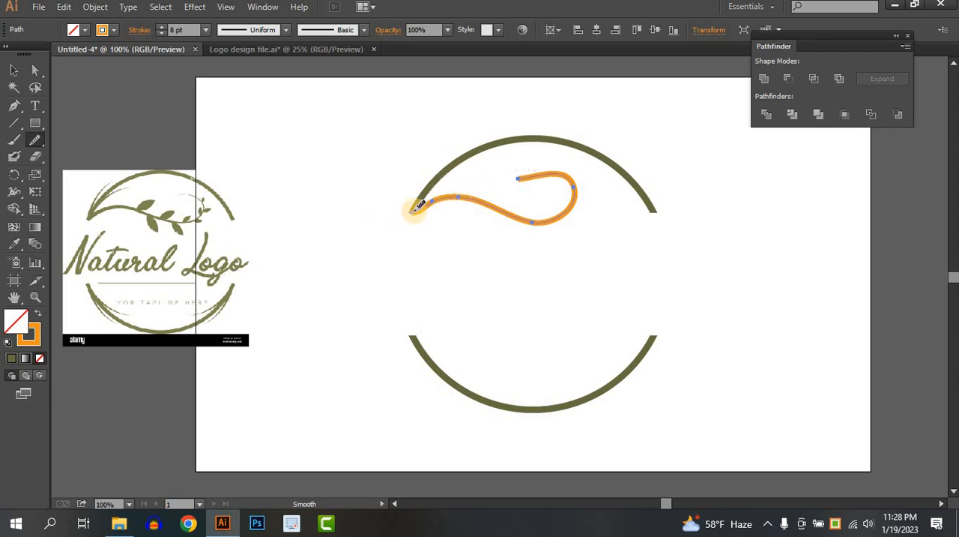
mouse_move(455, 190)
mouse_down()
mouse_move(365, 203)
mouse_move(477, 188)
mouse_move(362, 213)
mouse_up()
Pull the branch line's starting anchor outward past the upper arc and move its neighbouring anchor onto the arc's left end
click(35, 69)
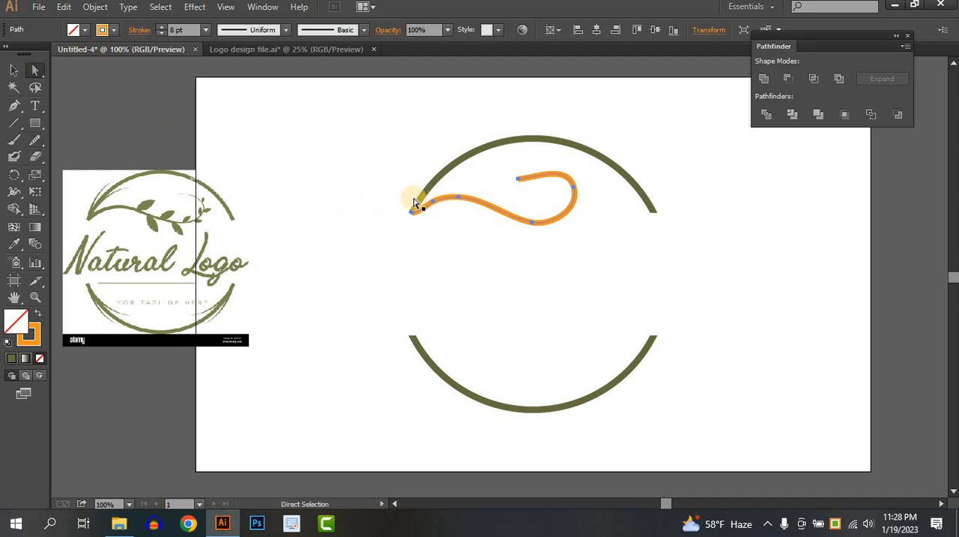
scroll(433, 210, up, 1)
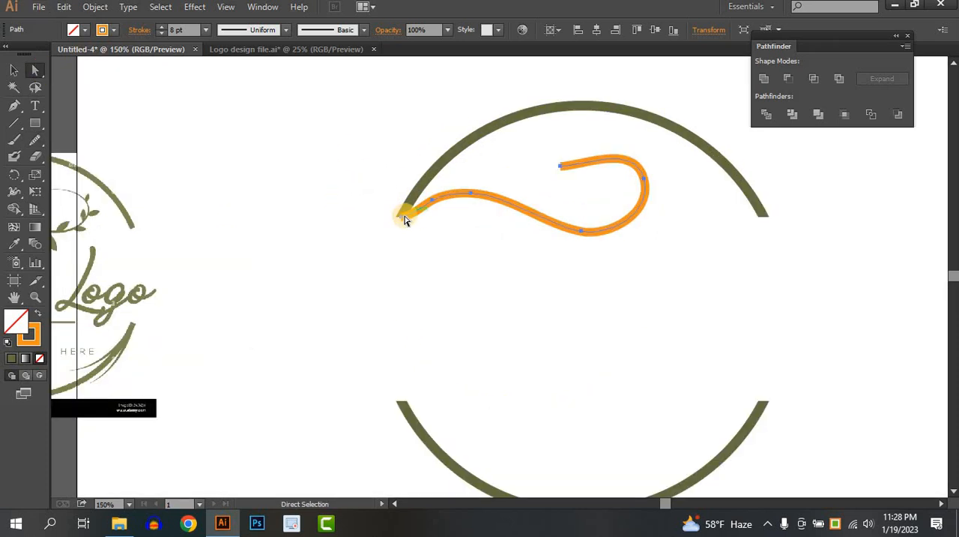
drag(405, 220, 355, 234)
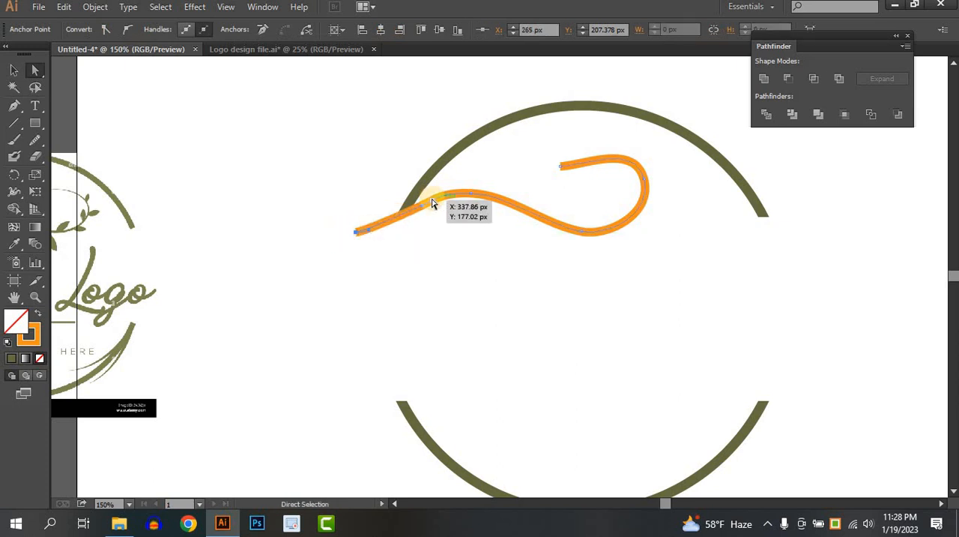
drag(432, 204, 407, 211)
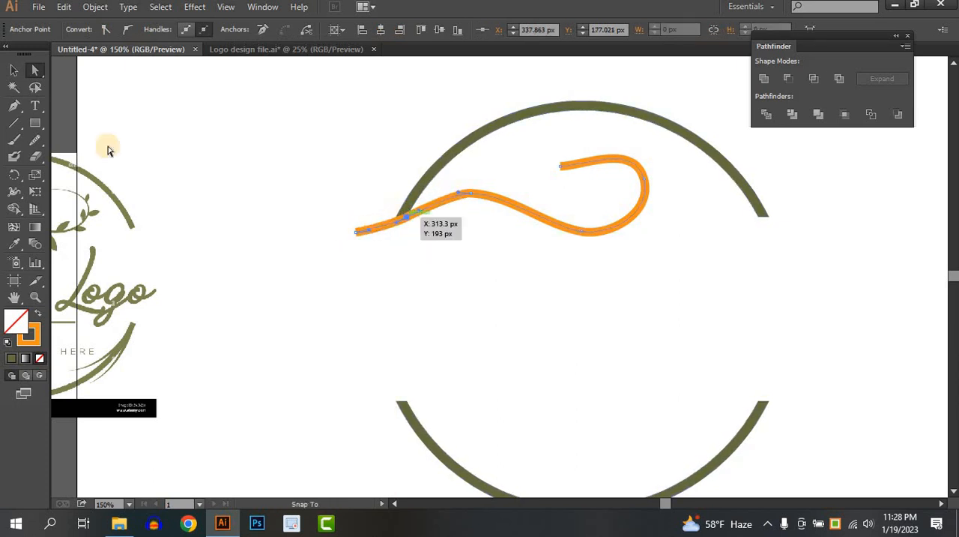
Delete the branch line's outermost starting anchor, undoing the extra deletion of the neighbouring anchor
drag(13, 106, 75, 140)
click(357, 233)
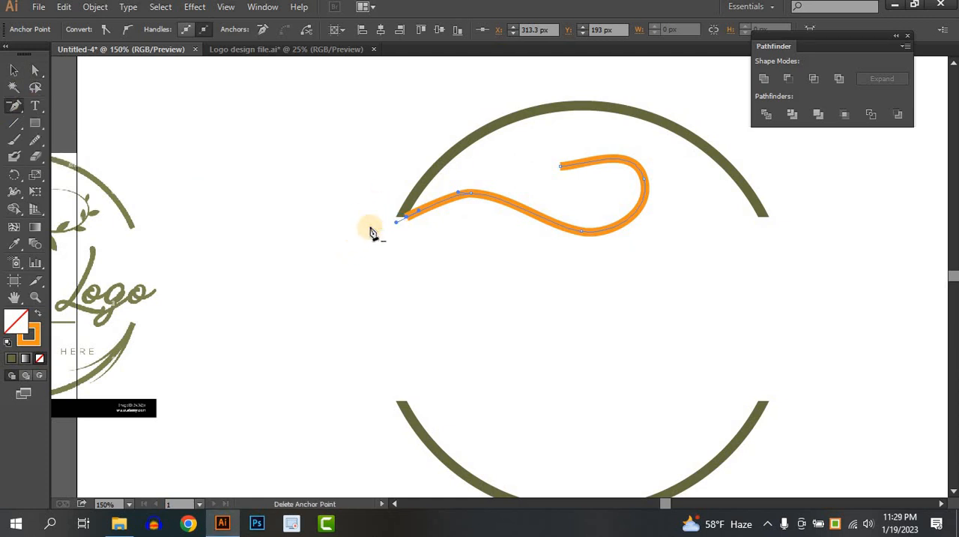
click(409, 222)
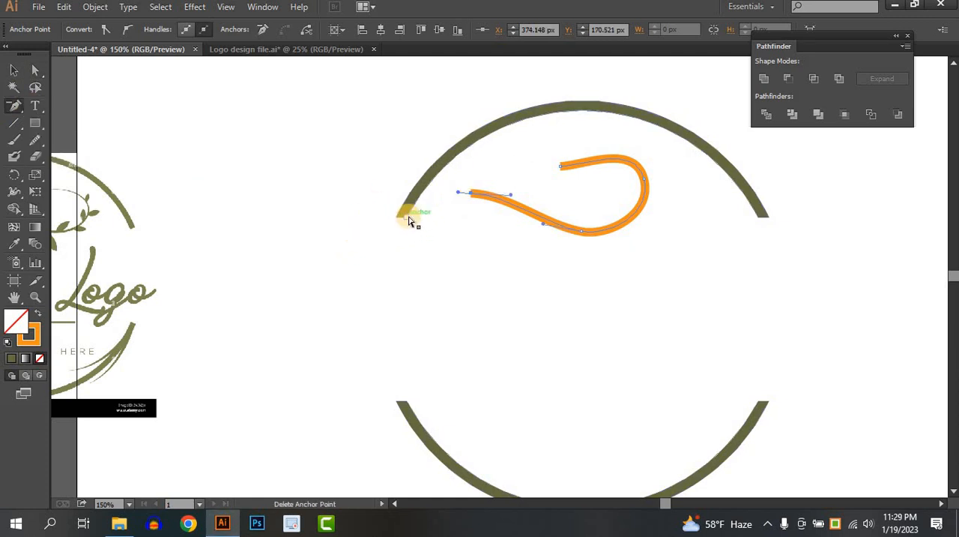
key(ctrl+z)
Shift the branch line's first anchor onto the upper arc's left tip and lengthen its handle to round the curve
click(36, 69)
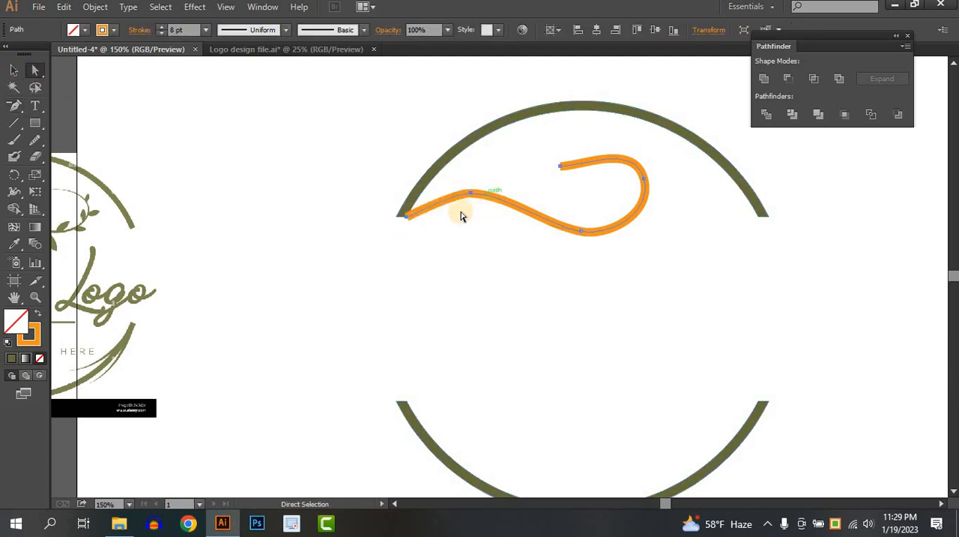
drag(406, 218, 410, 218)
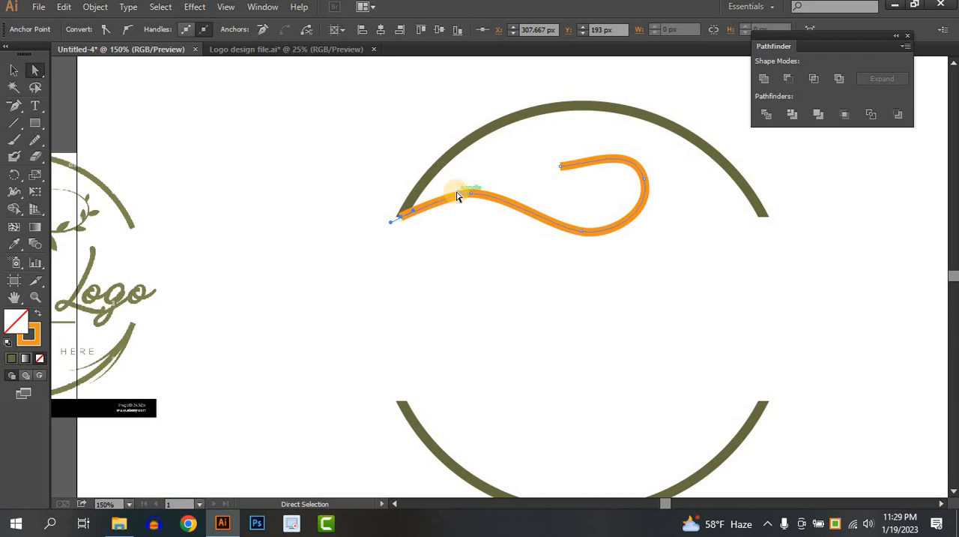
scroll(433, 207, up, 2)
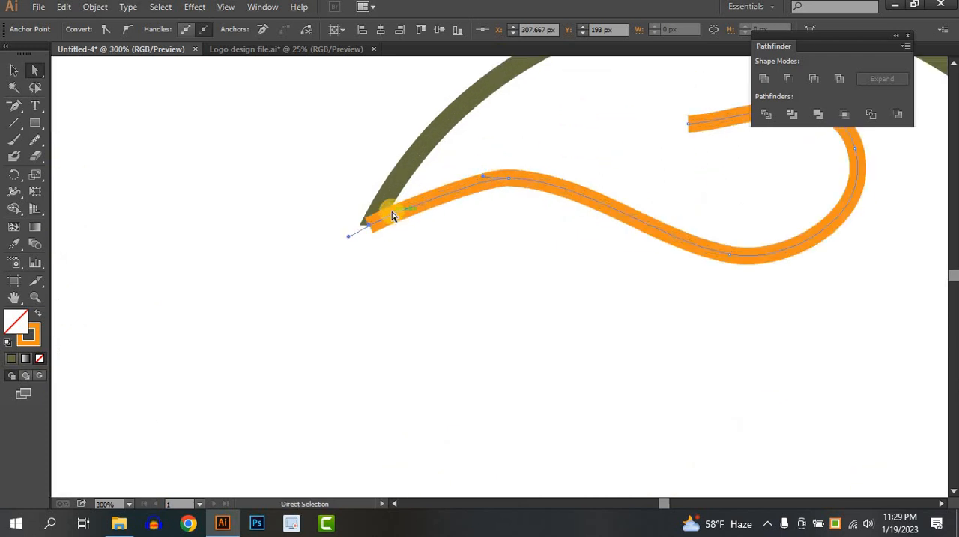
drag(395, 194, 424, 179)
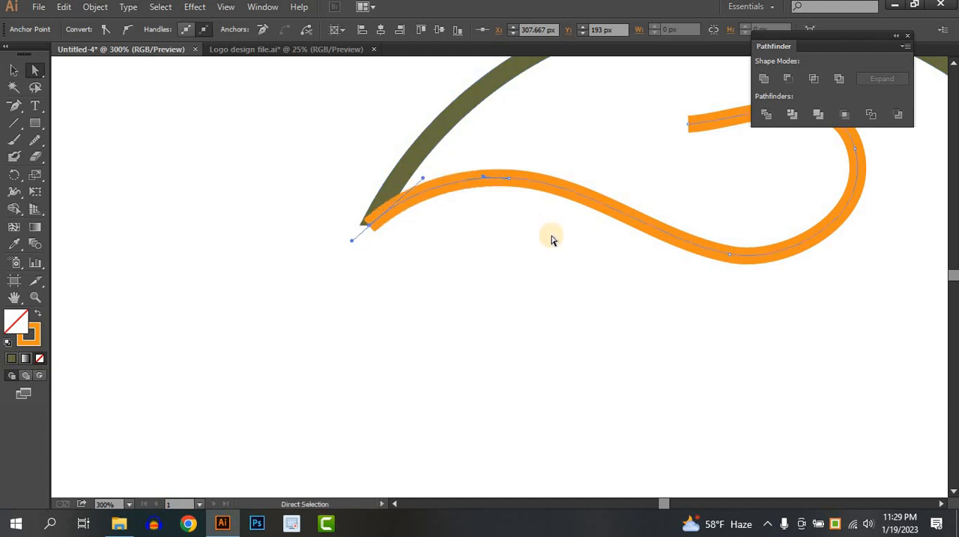
click(551, 236)
scroll(552, 236, down, 2)
scroll(537, 255, down, 1)
drag(536, 254, 537, 247)
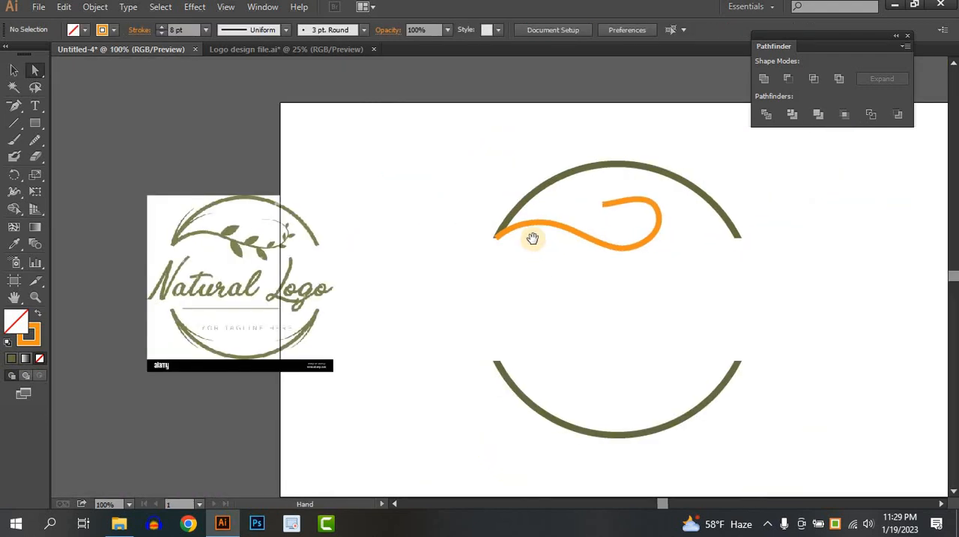
Apply Width Profile 4 to the orange branch line so it tapers toward the curled end
click(17, 70)
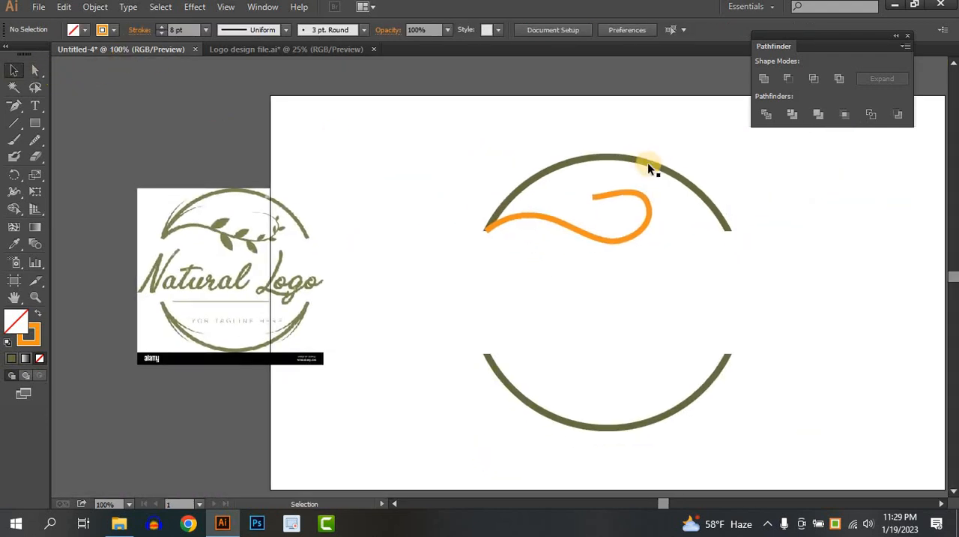
click(602, 236)
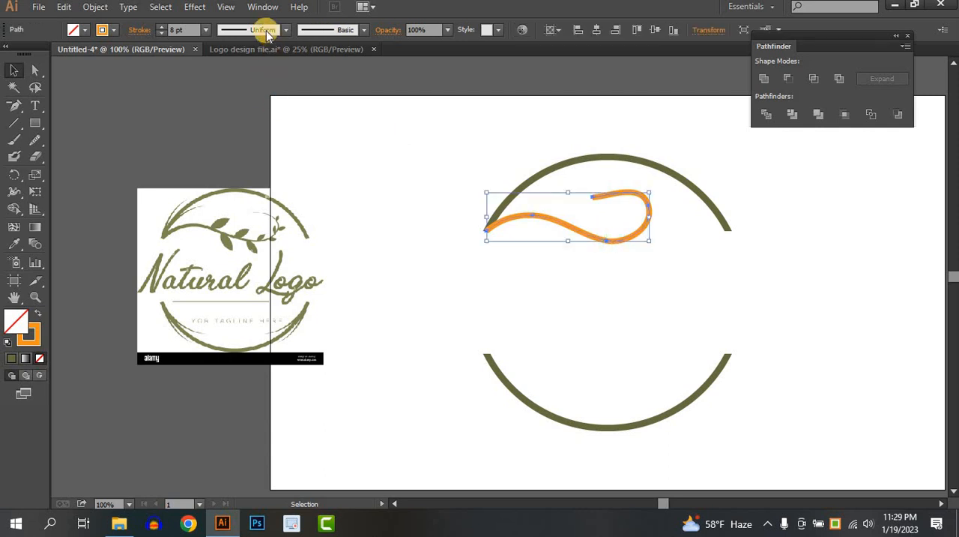
click(261, 30)
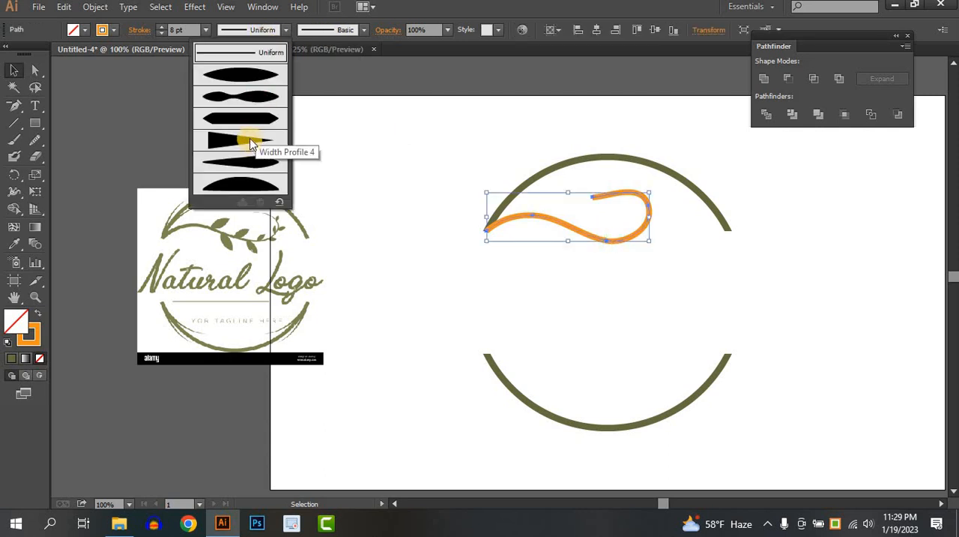
click(248, 138)
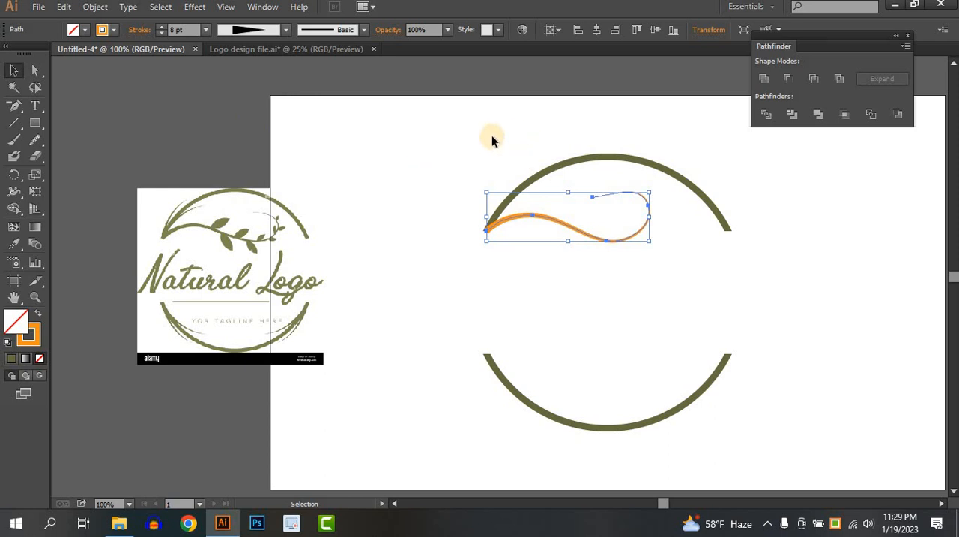
click(469, 141)
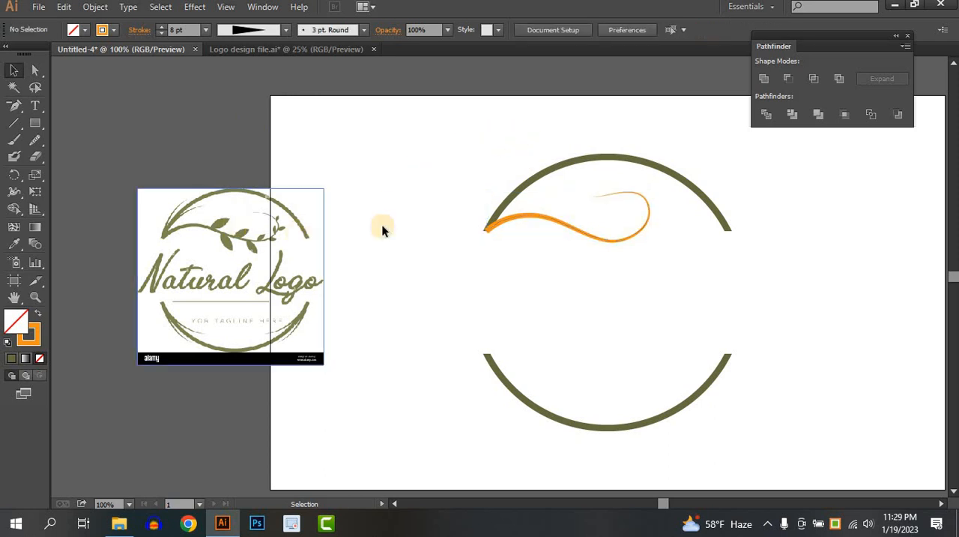
Expand the appearance of the tapered branch line into a filled shape
click(585, 233)
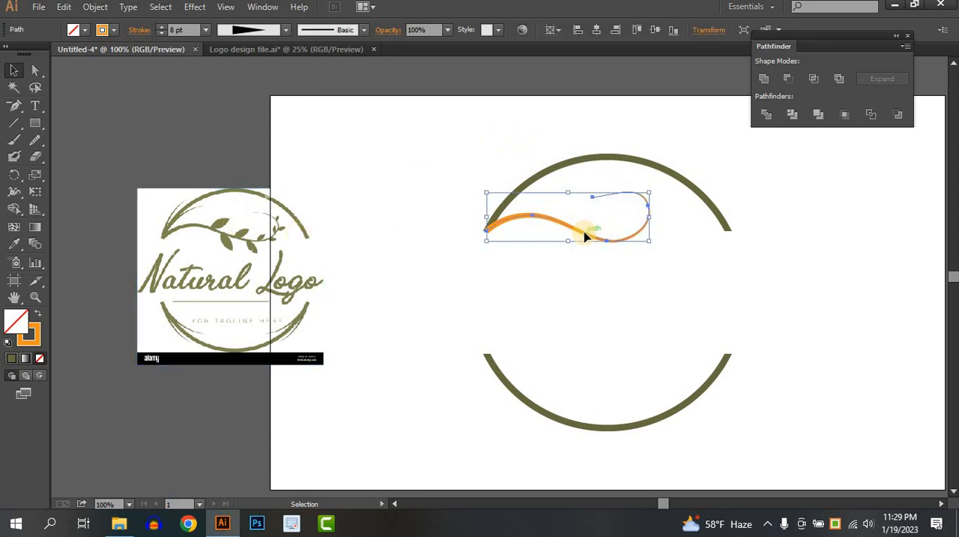
click(86, 9)
click(124, 171)
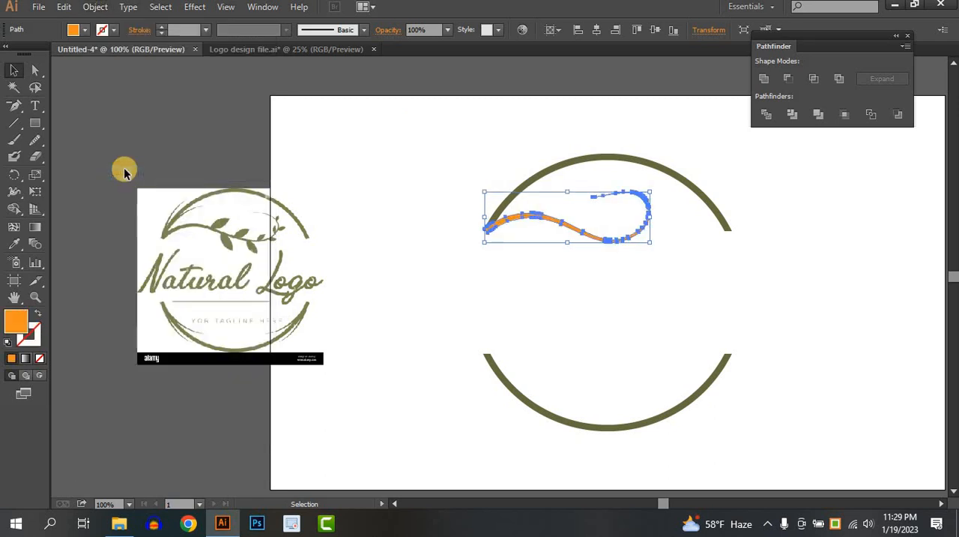
click(550, 226)
Move the expanded branch shape so its thick end meets the upper arc's left corner
scroll(513, 226, up, 5)
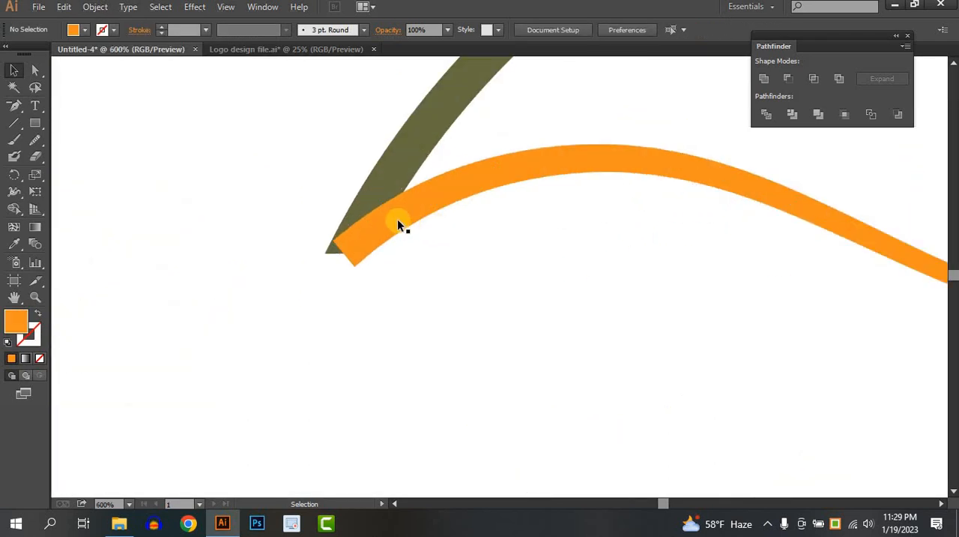
drag(392, 224, 386, 241)
drag(421, 270, 742, 249)
click(426, 280)
scroll(426, 280, down, 1)
scroll(611, 246, down, 2)
scroll(612, 249, down, 4)
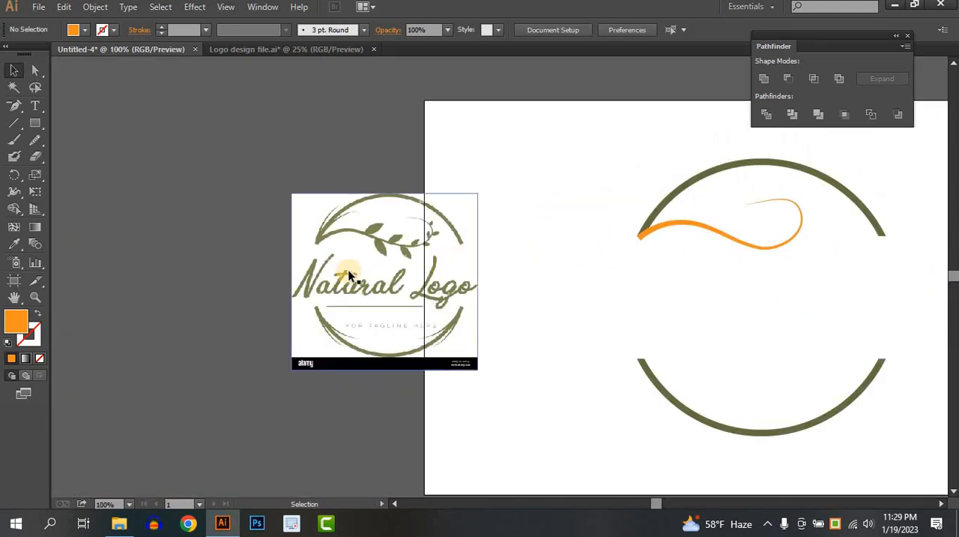
Unite the branch shape and the ring arcs with the Pathfinder
scroll(751, 253, up, 3)
scroll(591, 264, up, 4)
drag(254, 172, 647, 275)
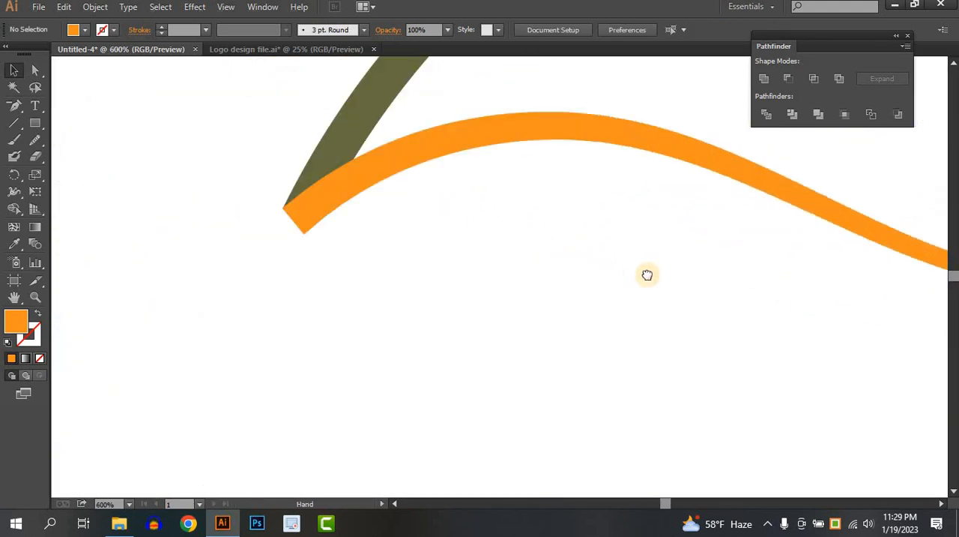
drag(465, 186, 572, 284)
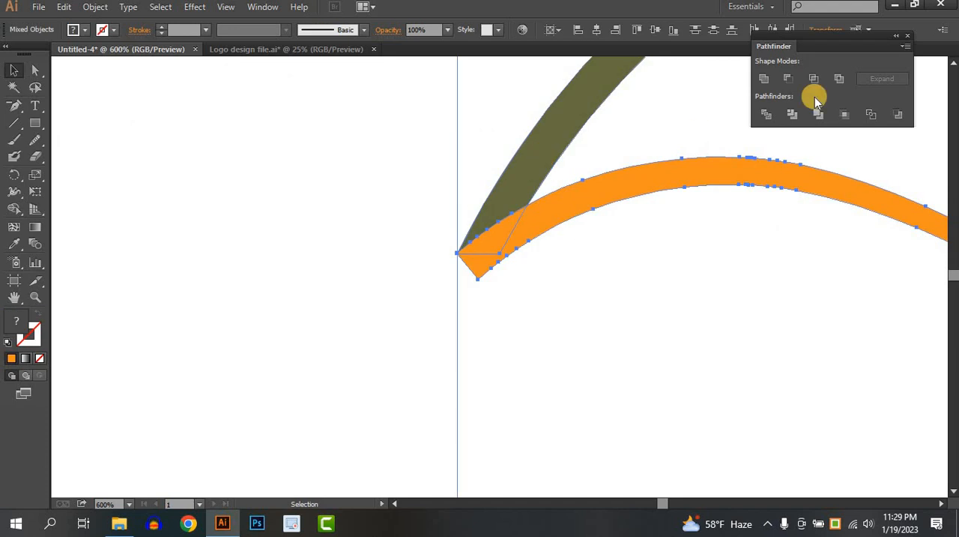
click(772, 85)
click(448, 289)
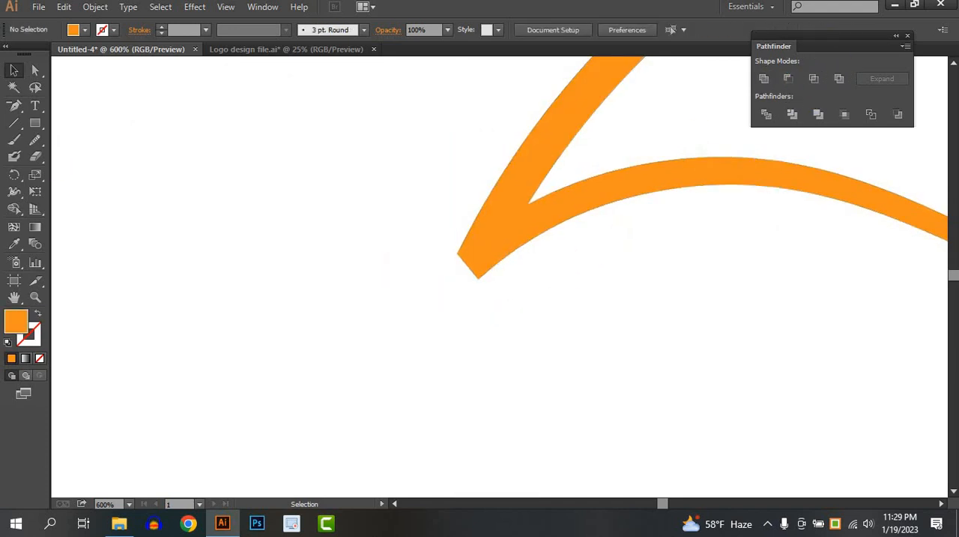
Draw a line across the pointed left tip of the united shape and trim off the part below it with Shape Builder
click(8, 128)
click(8, 128)
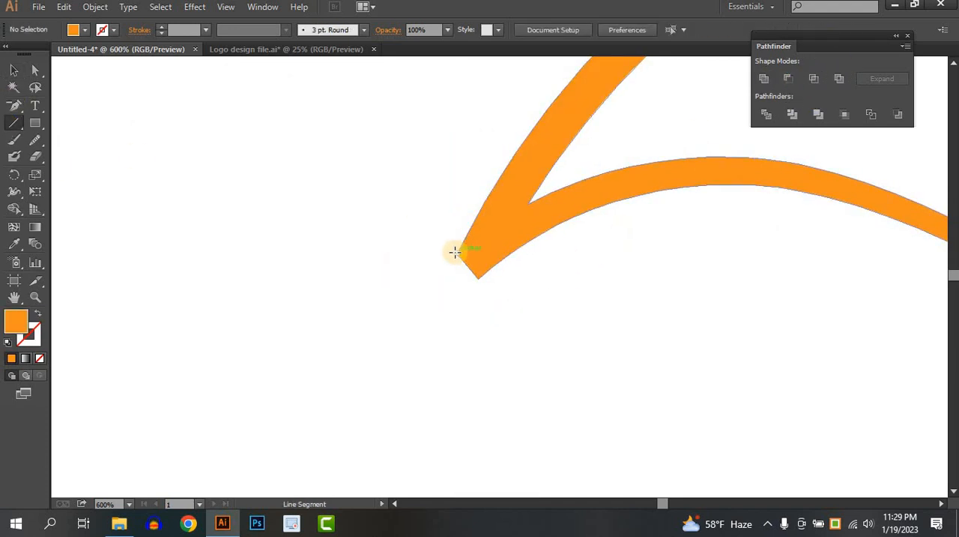
drag(464, 253, 530, 258)
click(14, 70)
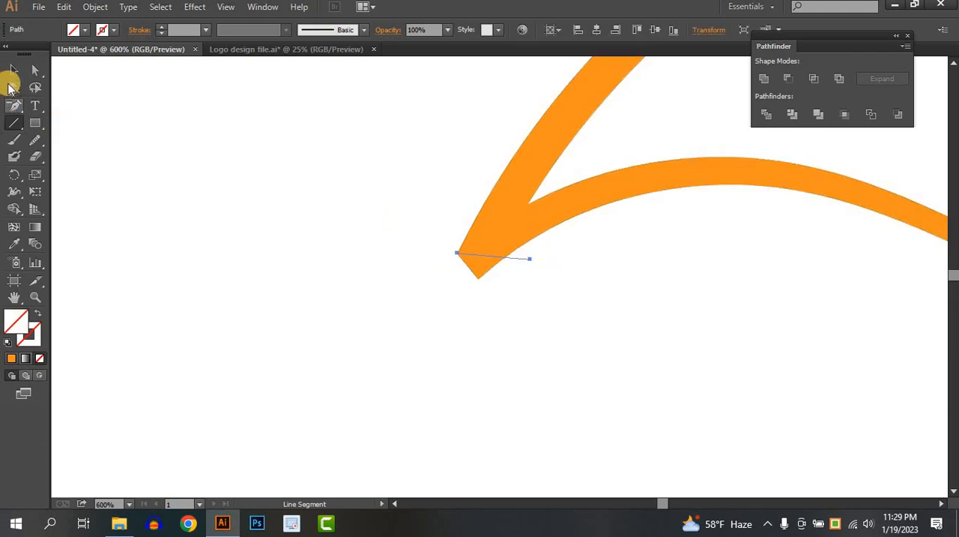
drag(379, 215, 615, 355)
click(13, 208)
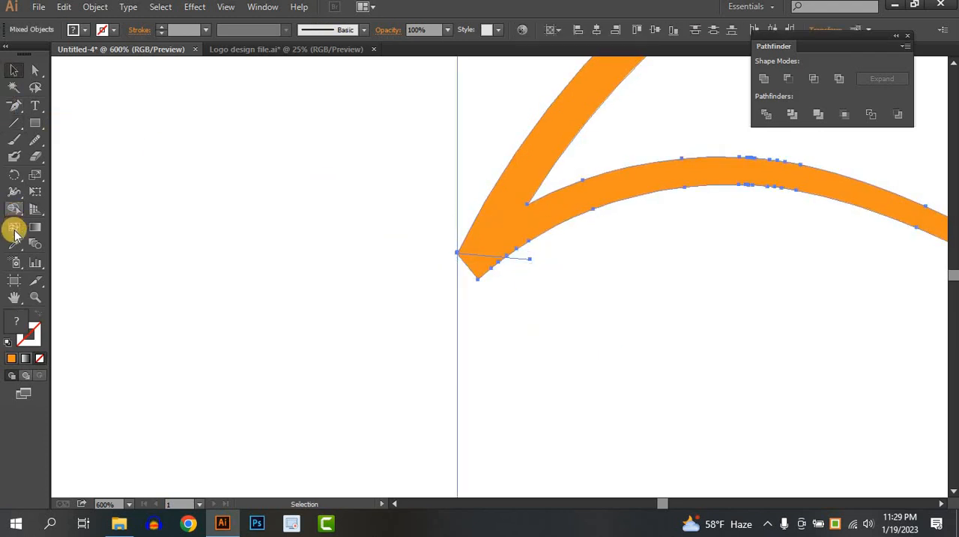
alt+click(488, 266)
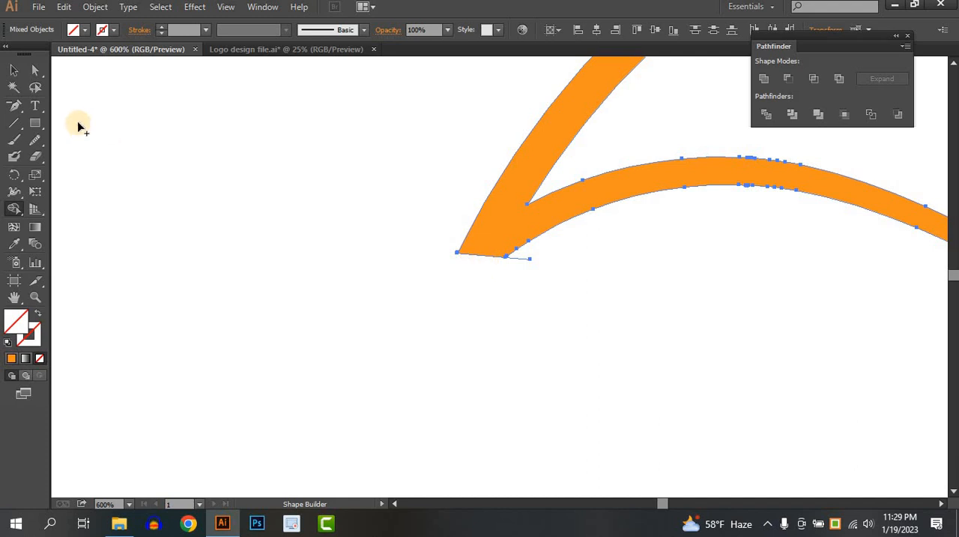
click(13, 70)
click(246, 224)
Draw a small closed leaf with the Pen tool, rising from the branch's upper edge near its first crest
scroll(283, 239, down, 6)
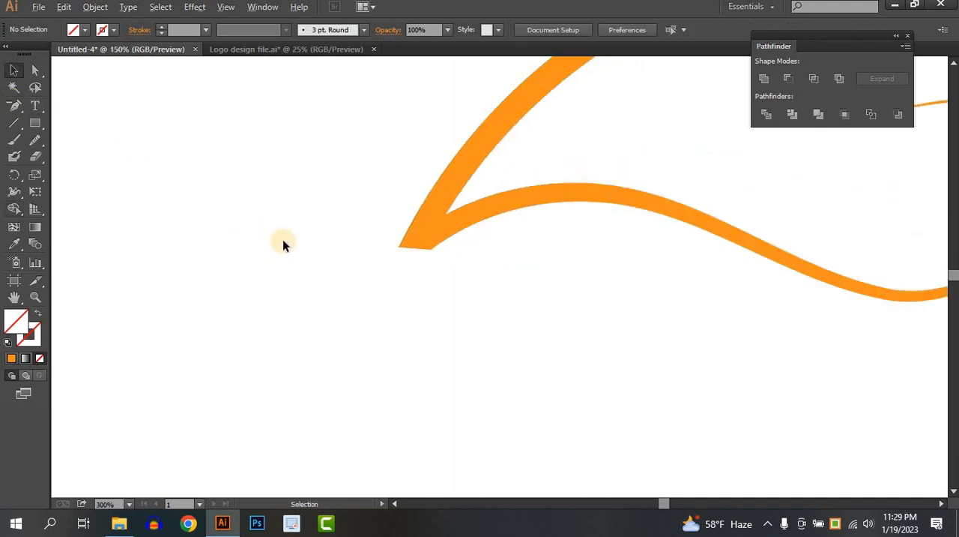
drag(402, 267, 467, 278)
scroll(437, 243, up, 1)
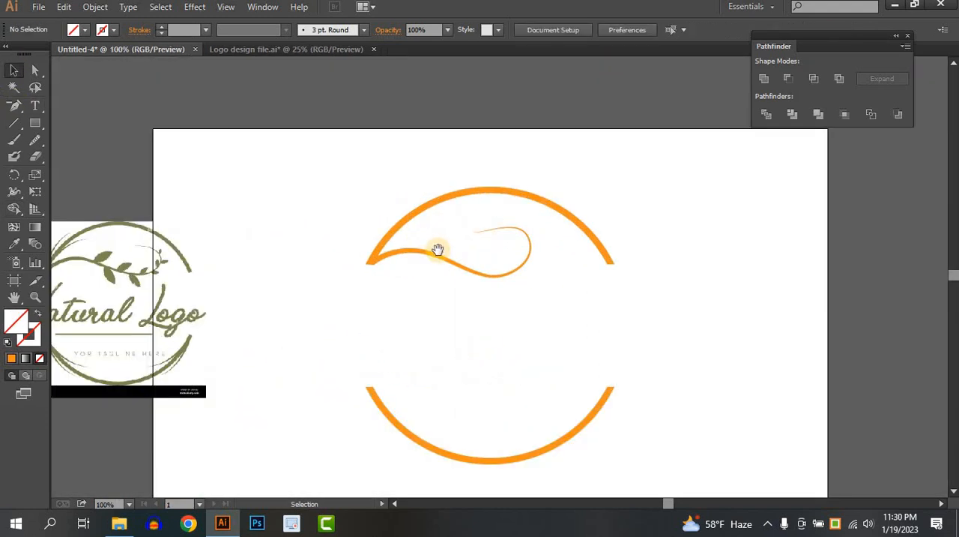
drag(9, 109, 39, 105)
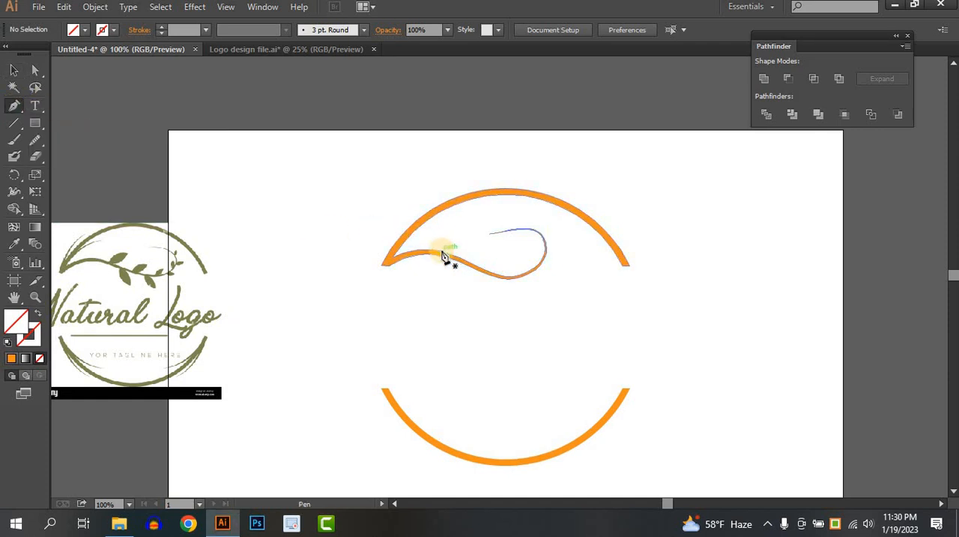
drag(440, 256, 493, 235)
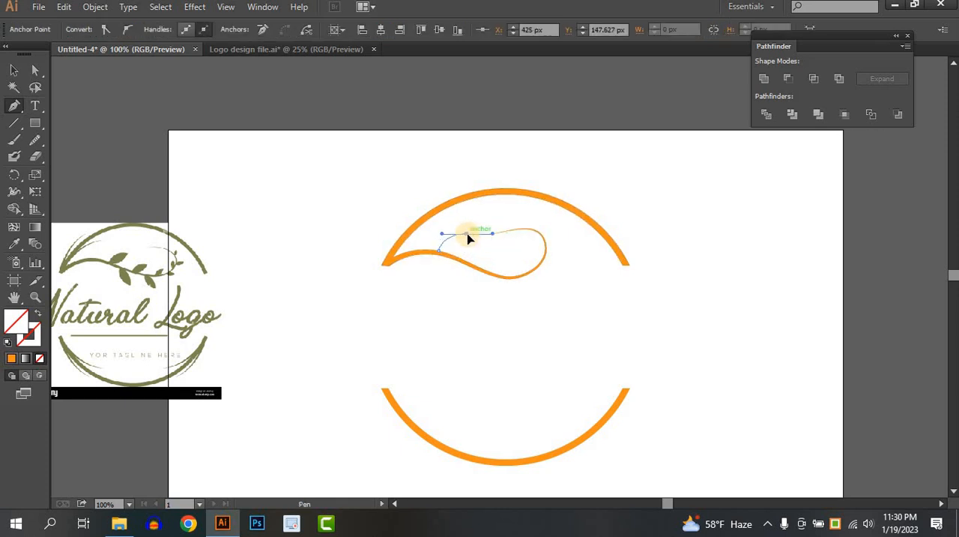
click(467, 234)
drag(440, 255, 407, 264)
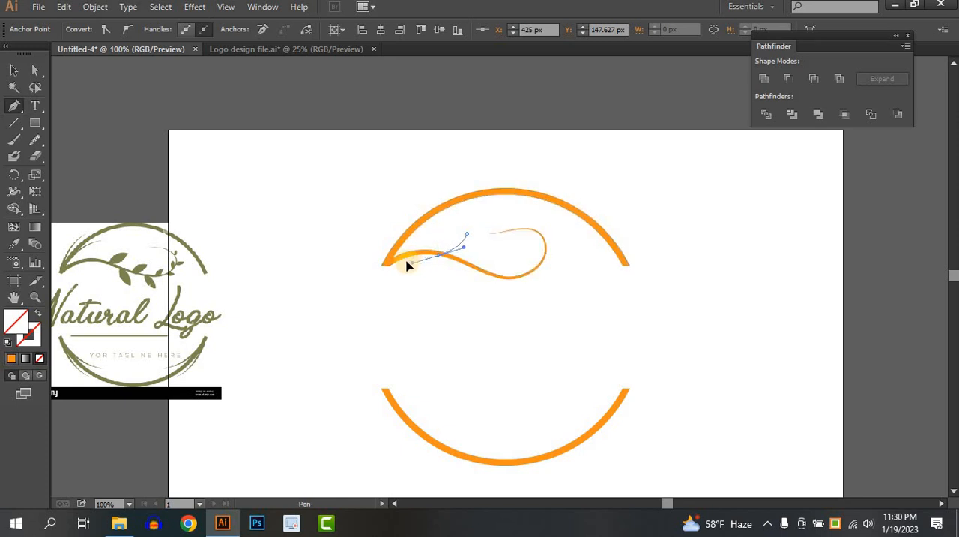
Fill the leaf with the olive green sampled from the reference logo image
click(13, 244)
click(124, 255)
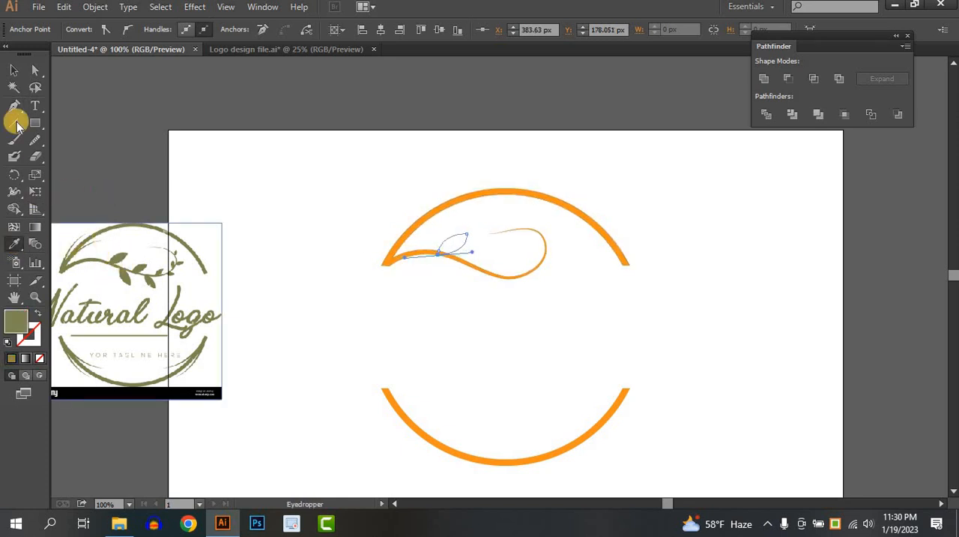
click(13, 70)
click(476, 326)
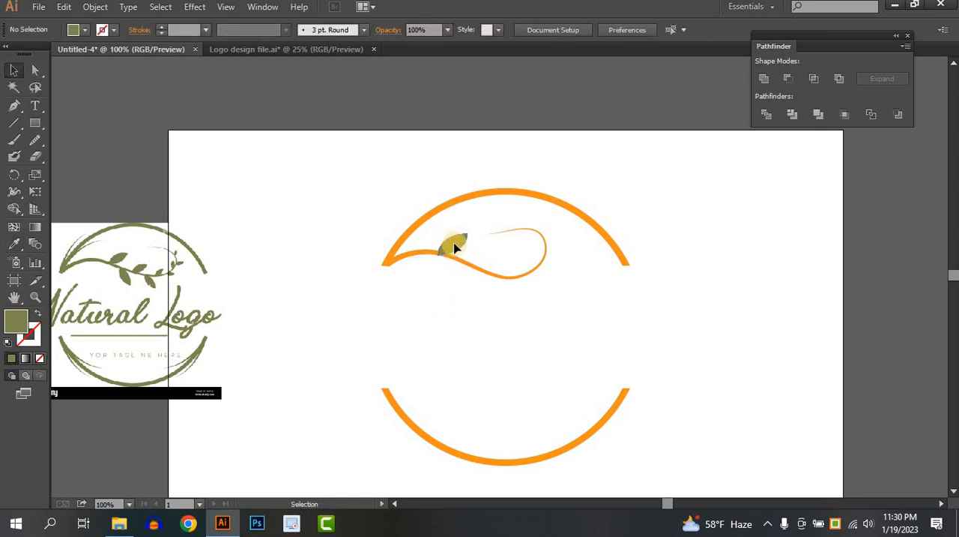
Nudge the green leaf so its base rests on the branch's upper edge
mouse_move(452, 250)
mouse_down()
mouse_move(454, 240)
mouse_move(456, 251)
mouse_up()
click(450, 305)
scroll(451, 242, up, 3)
drag(455, 247, 470, 243)
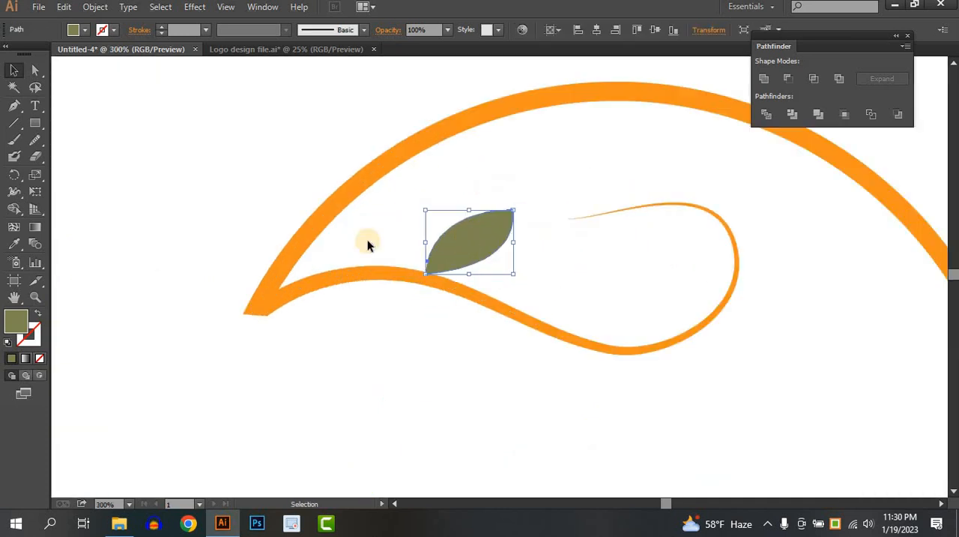
Recolor the ring arcs and branch with the olive green sampled from the leaf
click(326, 226)
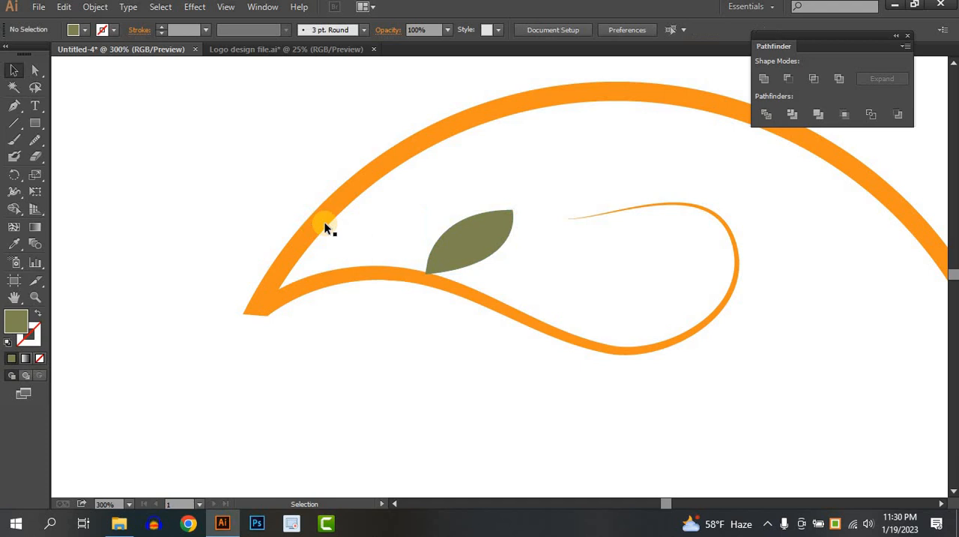
click(14, 244)
click(483, 242)
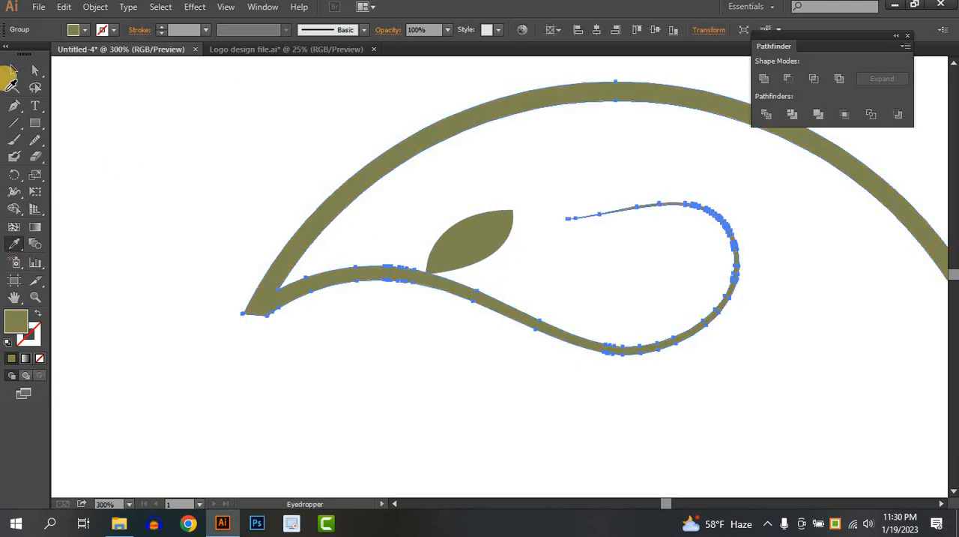
click(12, 75)
click(367, 293)
Place two progressively smaller copies of the leaf farther along the branch's upper edge, before the curl
scroll(367, 295, down, 3)
drag(410, 282, 567, 264)
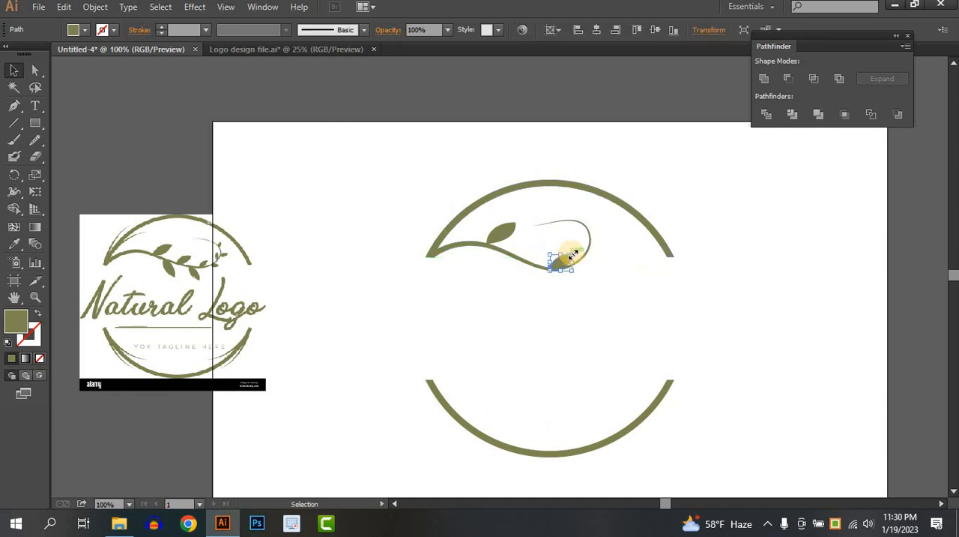
key(ctrl+z)
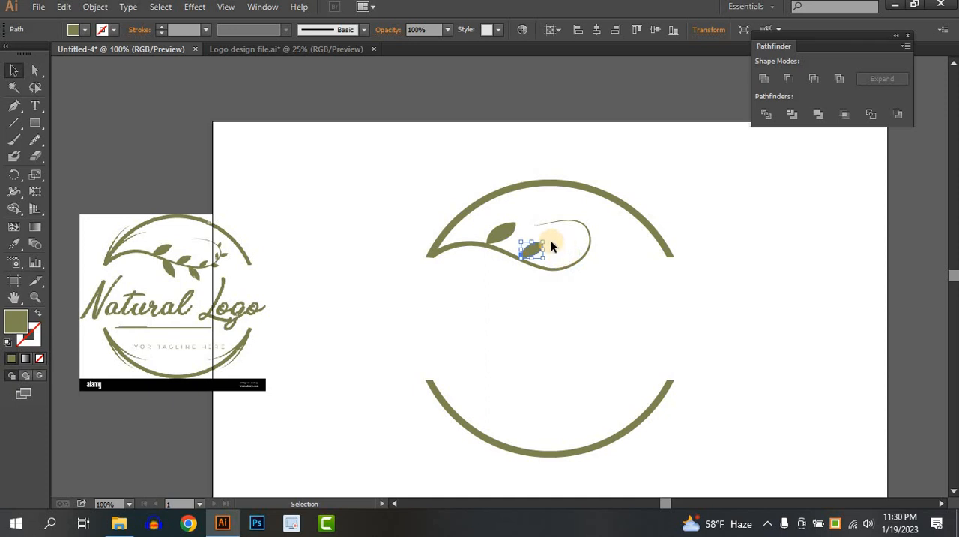
drag(536, 256, 567, 258)
click(446, 335)
Scale down the reference logo image and move it onto the artboard, just below the upper arc's right end
click(265, 382)
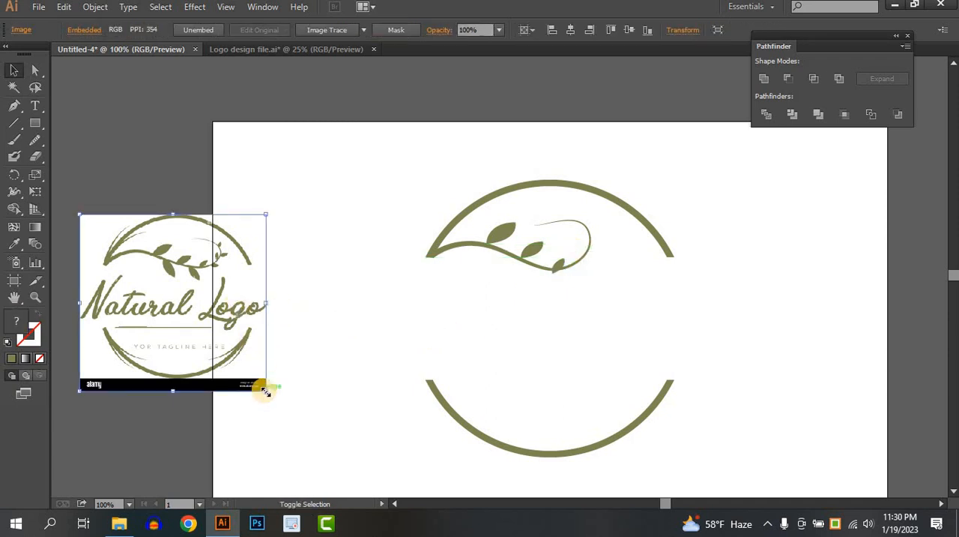
drag(252, 366, 166, 294)
drag(103, 259, 612, 303)
Add two small rotated leaf copies to the curl, one on its inner side and a smaller one at its upper bend
scroll(600, 270, up, 3)
drag(593, 270, 457, 278)
drag(339, 262, 428, 123)
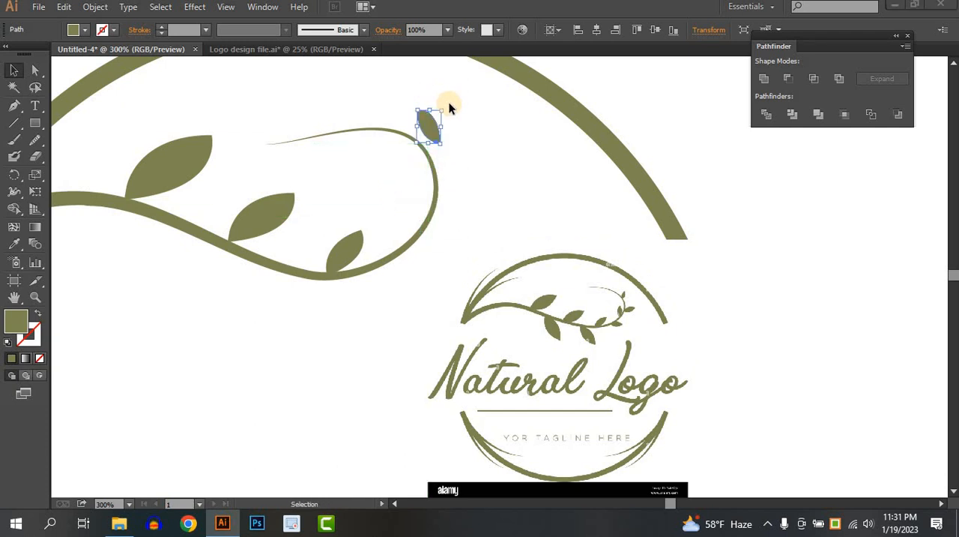
key(super)
key(super)
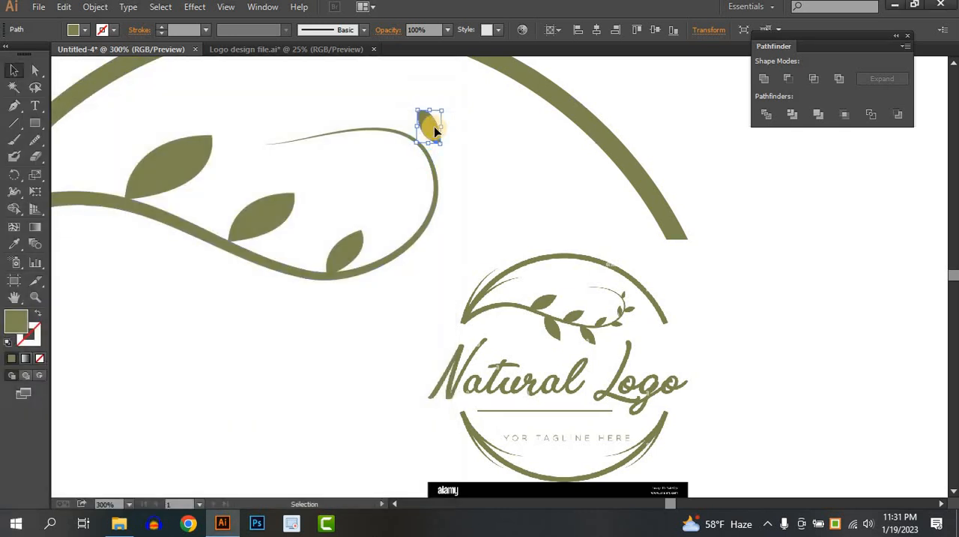
key(ctrl+z)
drag(417, 219, 525, 142)
mouse_move(447, 134)
mouse_down()
mouse_move(429, 131)
mouse_move(426, 142)
mouse_move(432, 131)
mouse_up()
click(483, 172)
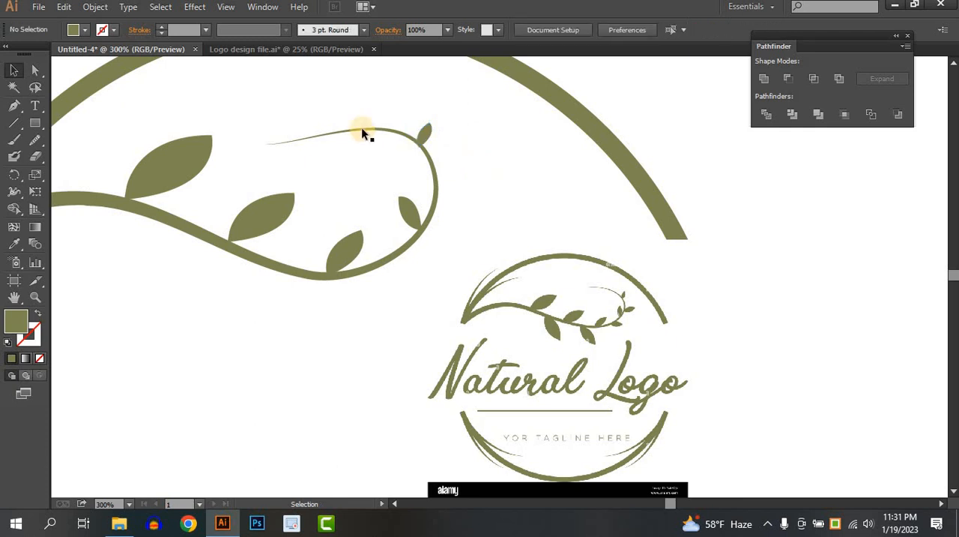
Shorten the branch's thin curled end by deleting its outermost anchor points with Direct Selection
click(364, 130)
click(366, 164)
click(328, 138)
scroll(328, 138, up, 2)
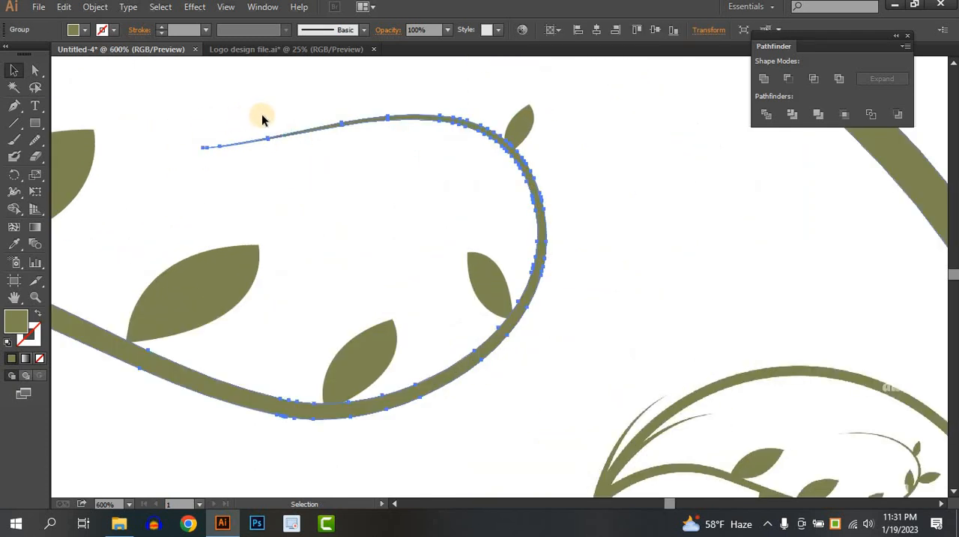
click(261, 118)
click(32, 71)
drag(278, 107, 195, 163)
key(Delete)
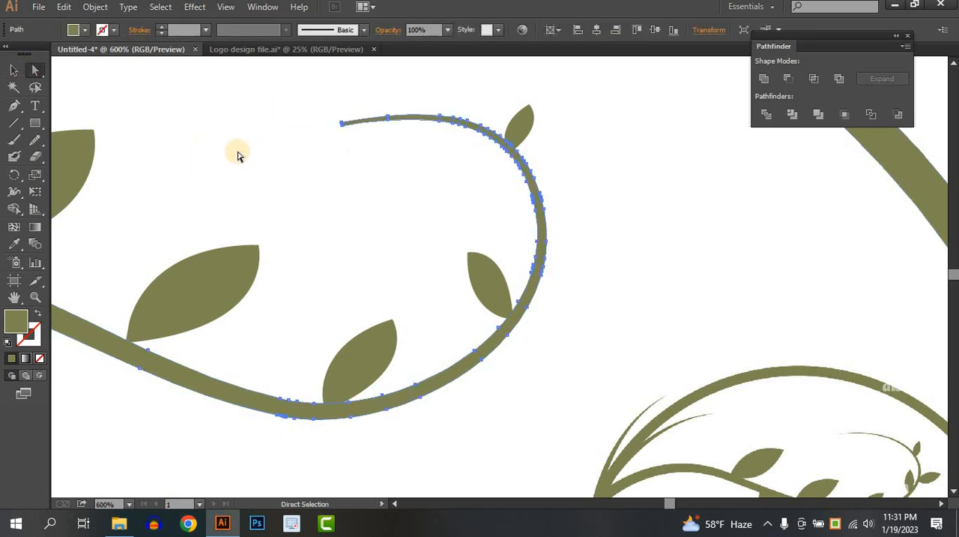
Move a corner anchor of the shortened branch end toward its neighbour so the tip forms a sharp point
click(330, 142)
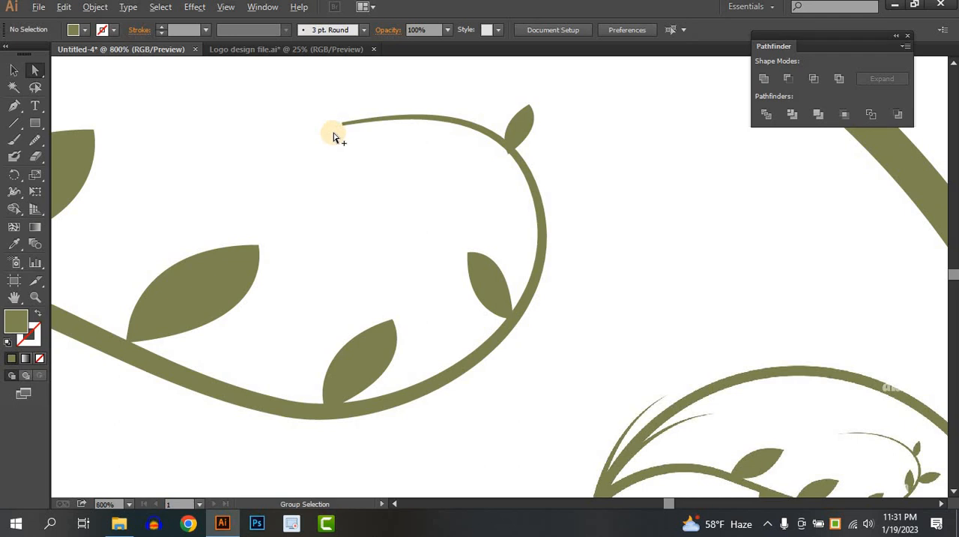
scroll(335, 137, up, 3)
click(350, 160)
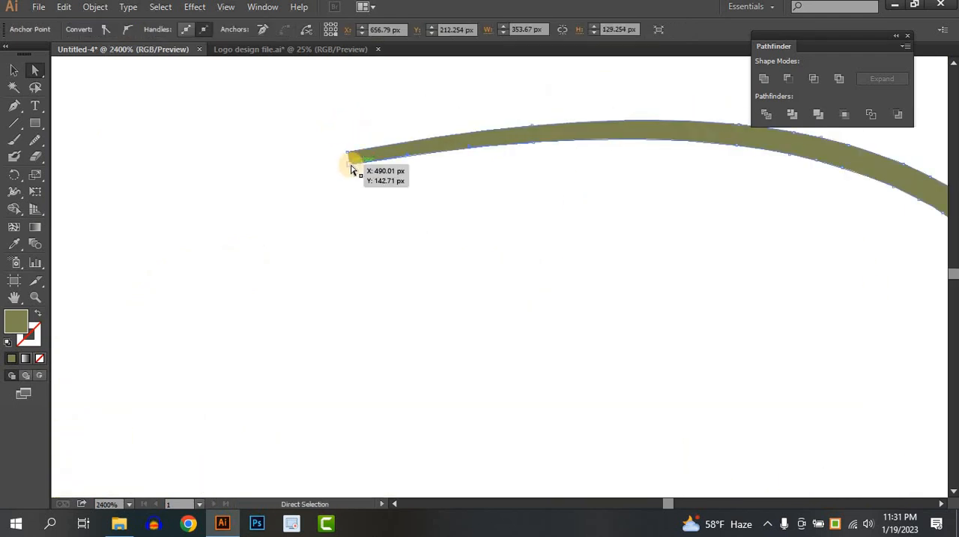
drag(349, 155, 353, 160)
click(460, 221)
Nudge the small leaf at the curl's upper bend so its base sits on the branch
scroll(503, 241, down, 5)
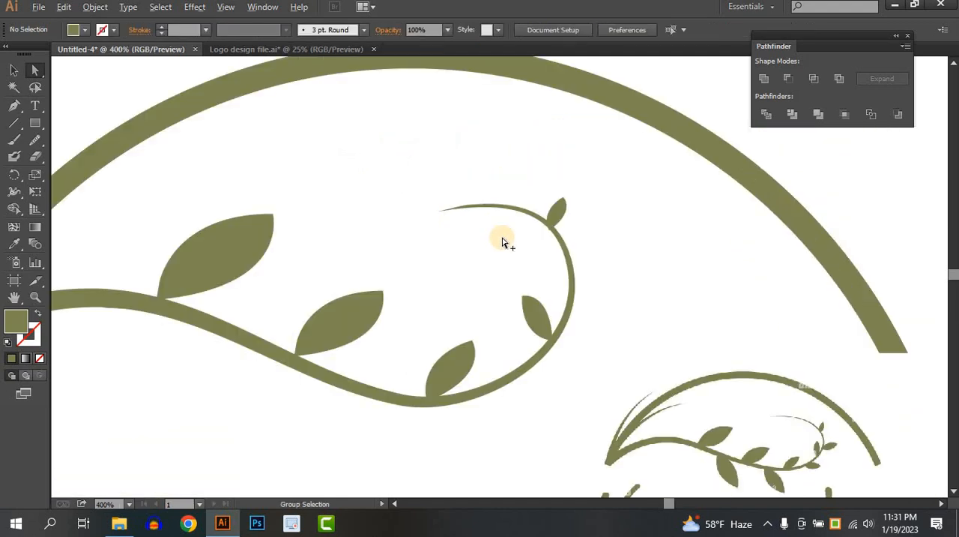
scroll(500, 236, down, 2)
scroll(501, 235, up, 1)
click(13, 70)
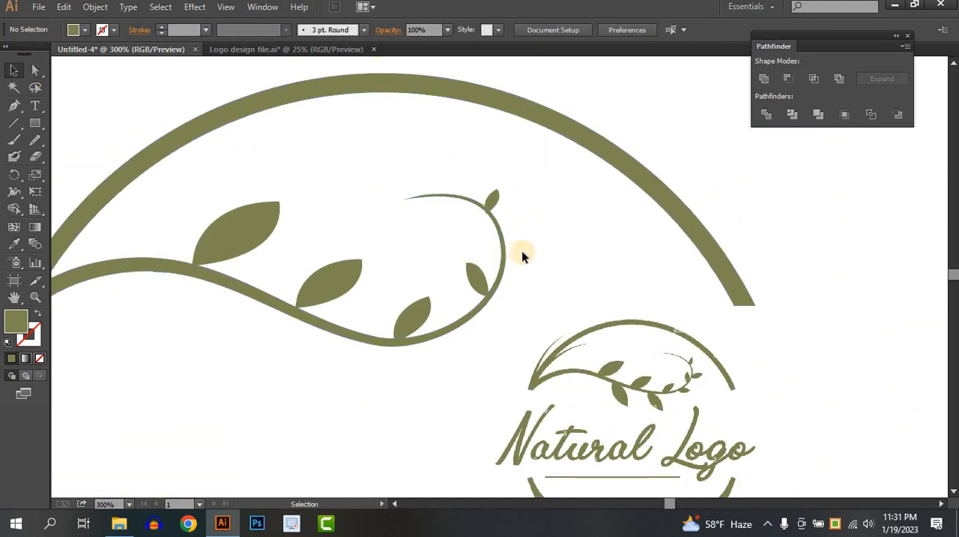
scroll(496, 223, up, 2)
mouse_move(496, 178)
mouse_down()
mouse_move(516, 182)
mouse_move(490, 171)
mouse_move(496, 177)
mouse_up()
click(547, 177)
Copy the upper-bend leaf to the outer side of the curl, rotated outward with its base on the branch
scroll(558, 237, down, 1)
drag(533, 214, 481, 156)
drag(455, 109, 492, 186)
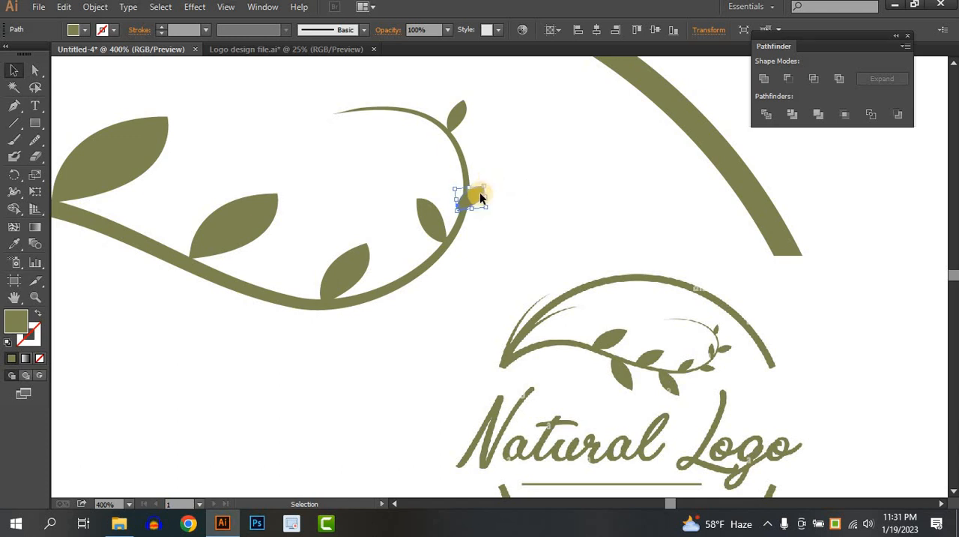
mouse_move(481, 198)
mouse_down()
mouse_move(508, 196)
mouse_move(488, 193)
mouse_move(504, 186)
mouse_move(484, 196)
mouse_up()
click(500, 188)
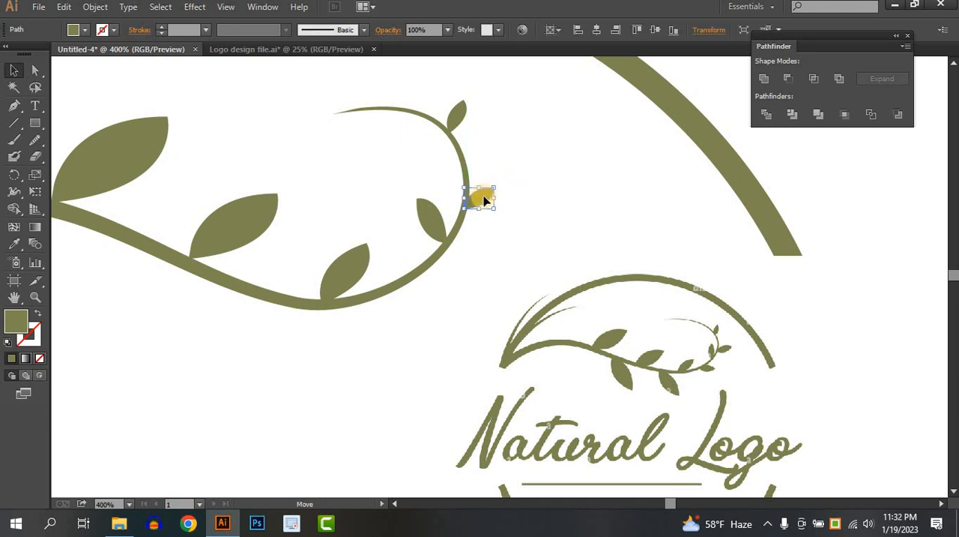
click(528, 194)
Copy the outer leaf to the underside of the branch where the curl begins, pointing outward and down
scroll(484, 192, down, 1)
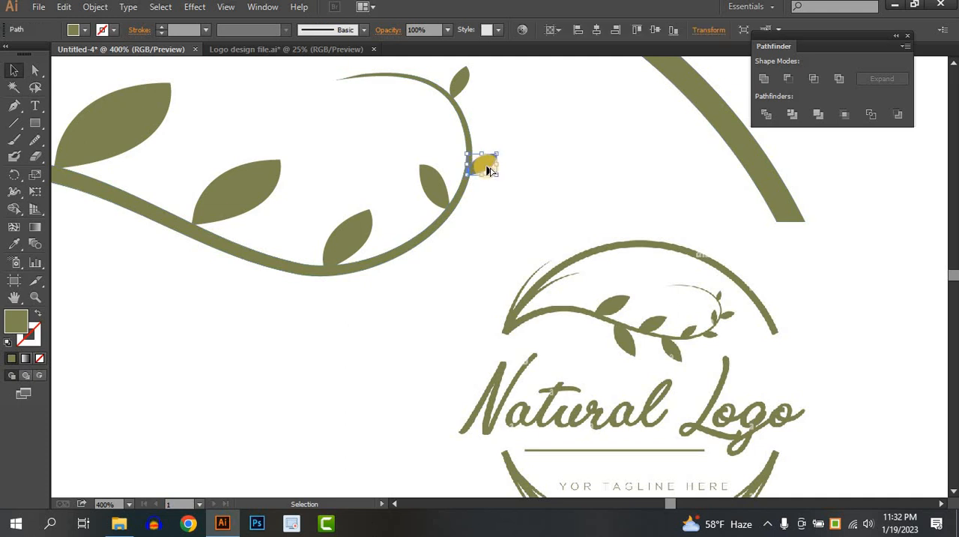
drag(484, 162, 425, 256)
click(484, 244)
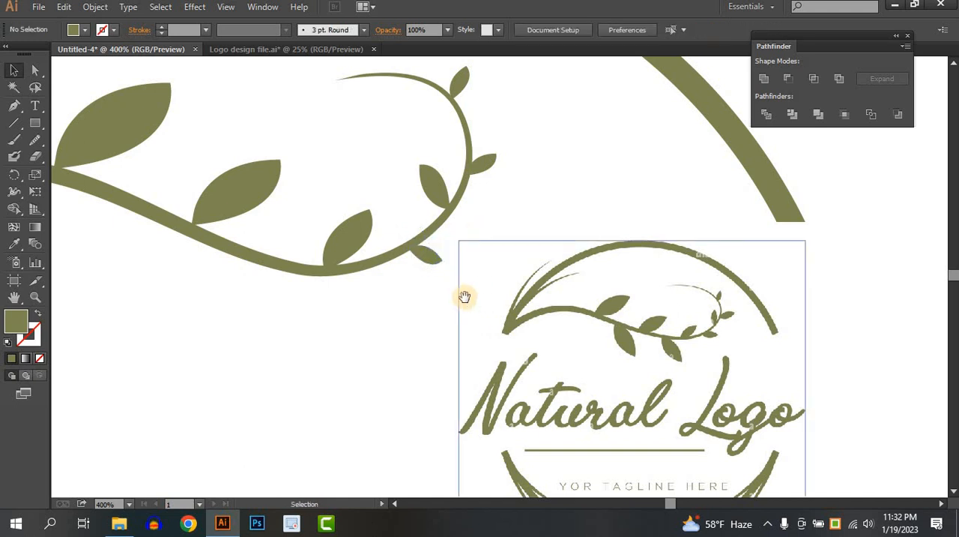
Add a larger downward-pointing copy of the underside leaf near the branch's lowest dip, and enlarge the original leaf
drag(465, 298, 546, 251)
click(509, 214)
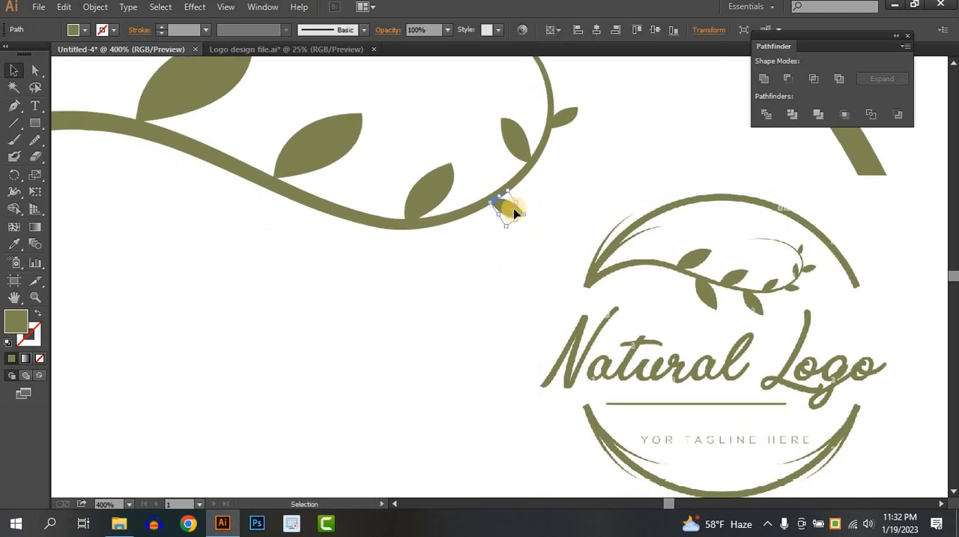
drag(513, 208, 384, 300)
drag(349, 272, 354, 257)
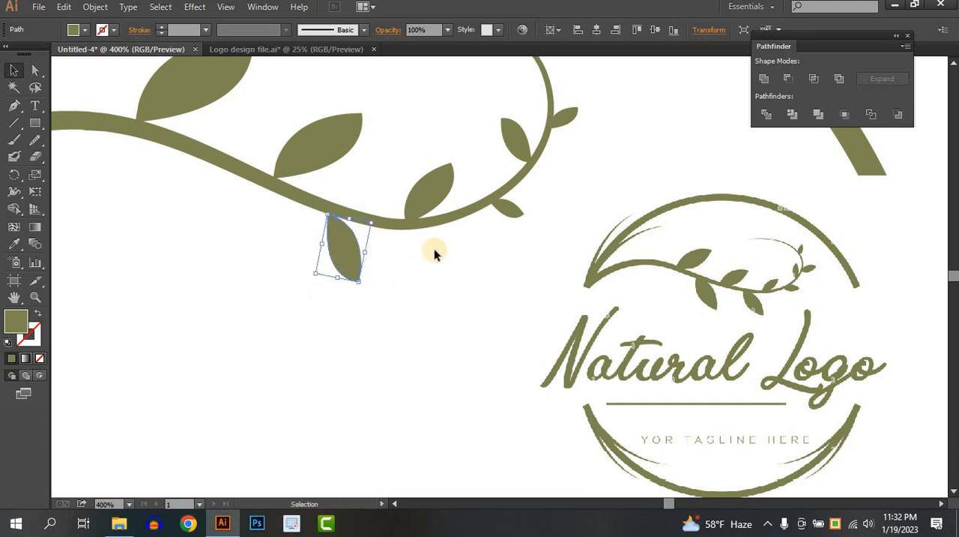
click(514, 209)
drag(527, 217, 549, 222)
Copy the hanging leaf farther back along the branch's underside and enlarge it, pointing down
click(345, 262)
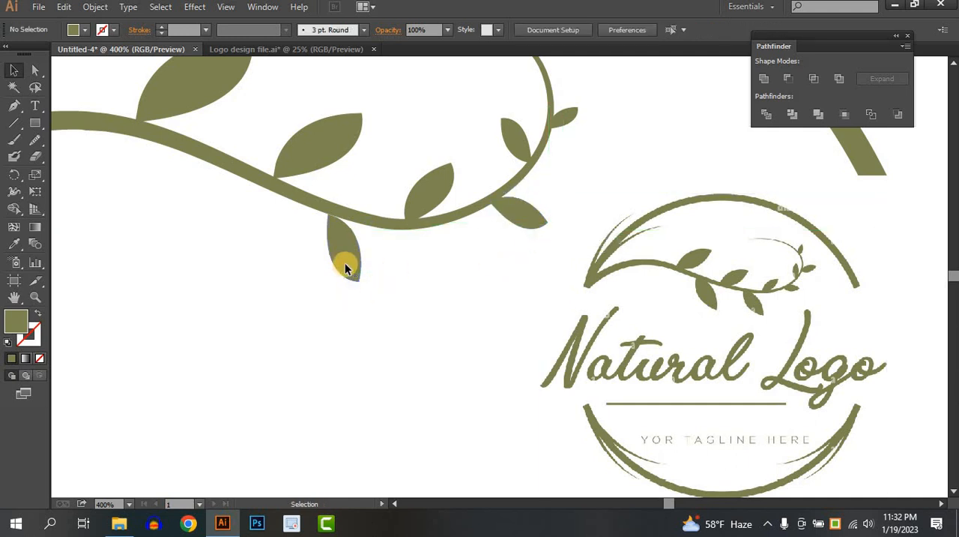
drag(345, 260, 215, 202)
drag(223, 240, 229, 264)
click(291, 276)
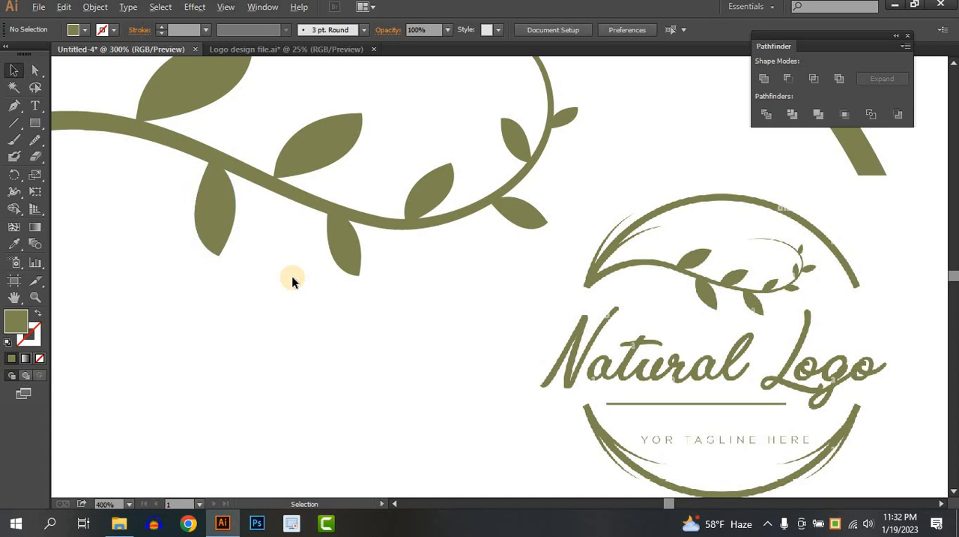
Move the reference logo image farther right, clear of the ring arcs
scroll(293, 275, down, 3)
drag(301, 274, 362, 255)
scroll(389, 254, down, 1)
drag(482, 265, 597, 253)
Draw a short curved path with the Pen tool from the ring's left tip upward, just outside the upper arc
scroll(564, 232, up, 2)
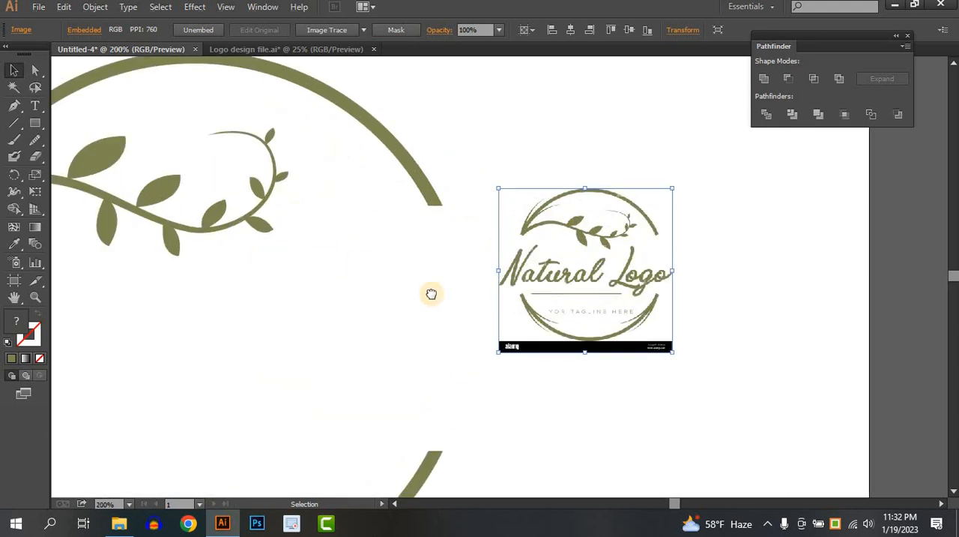
drag(430, 293, 565, 315)
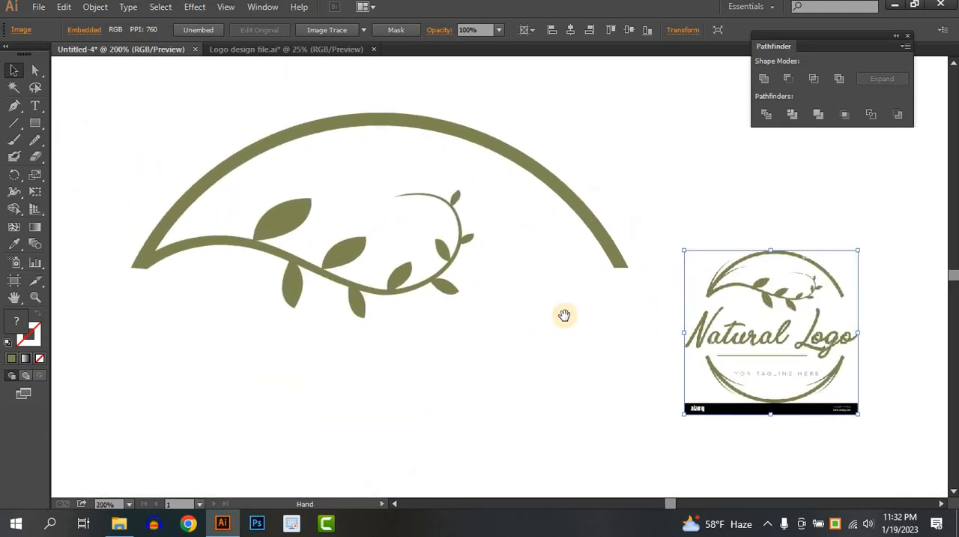
click(16, 107)
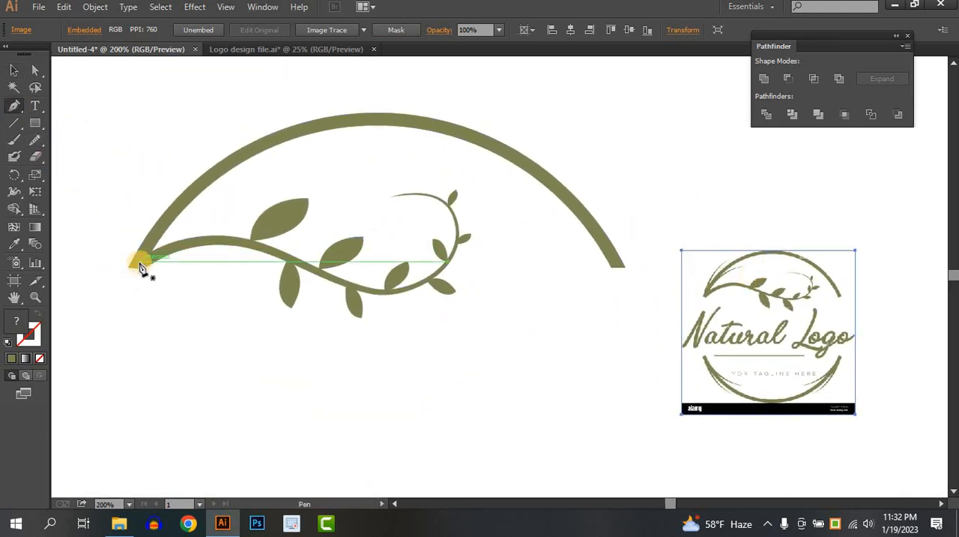
click(141, 260)
drag(174, 153, 213, 102)
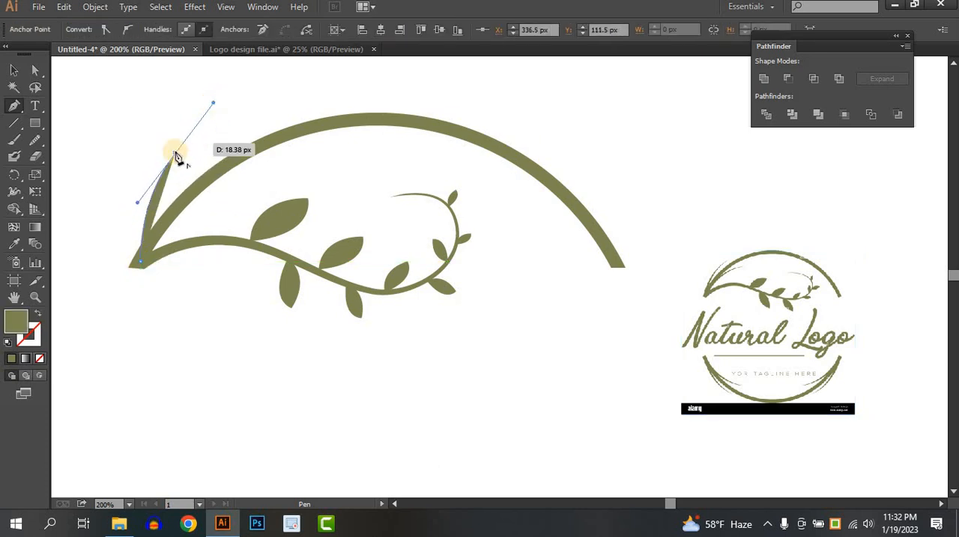
click(174, 153)
click(15, 73)
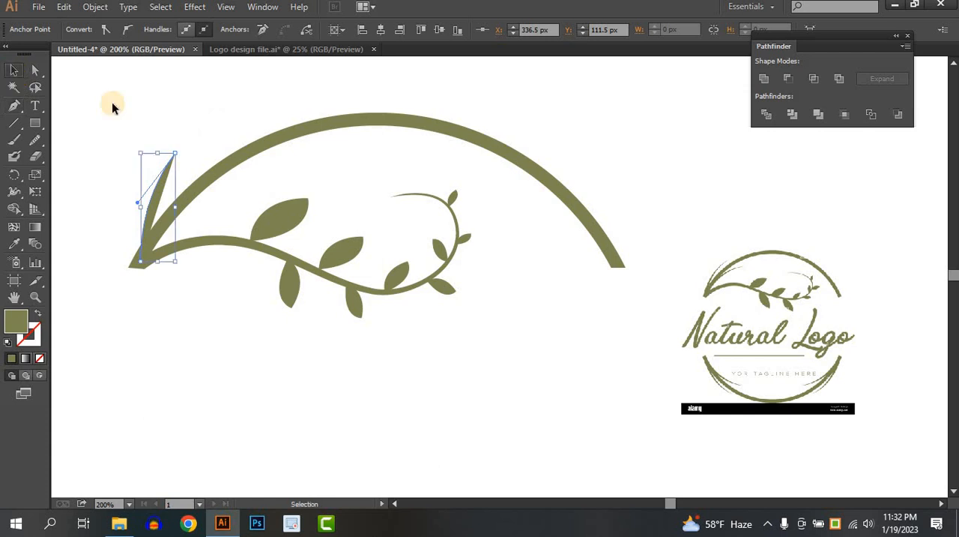
Remove the short curved path's fill and give it an orange stroke
click(166, 169)
click(167, 171)
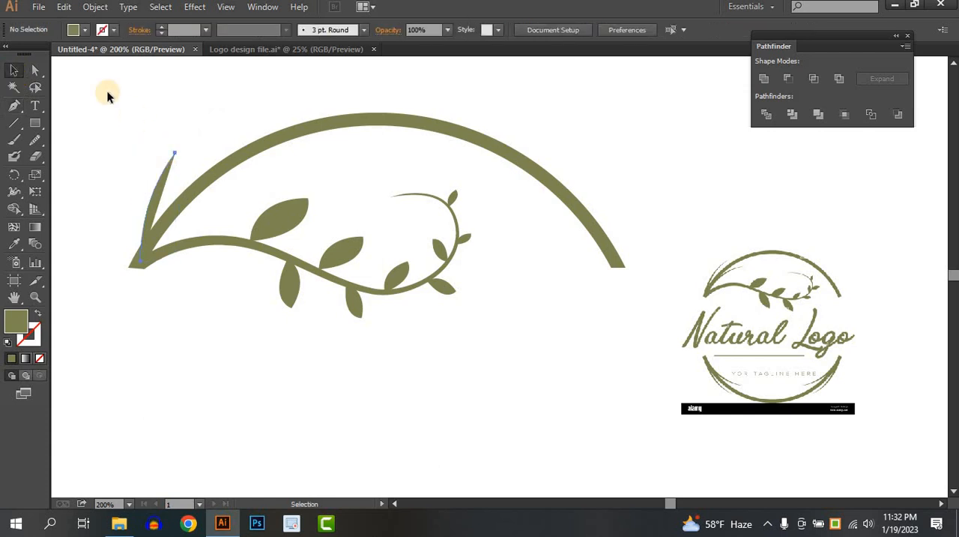
click(85, 30)
click(7, 56)
click(108, 33)
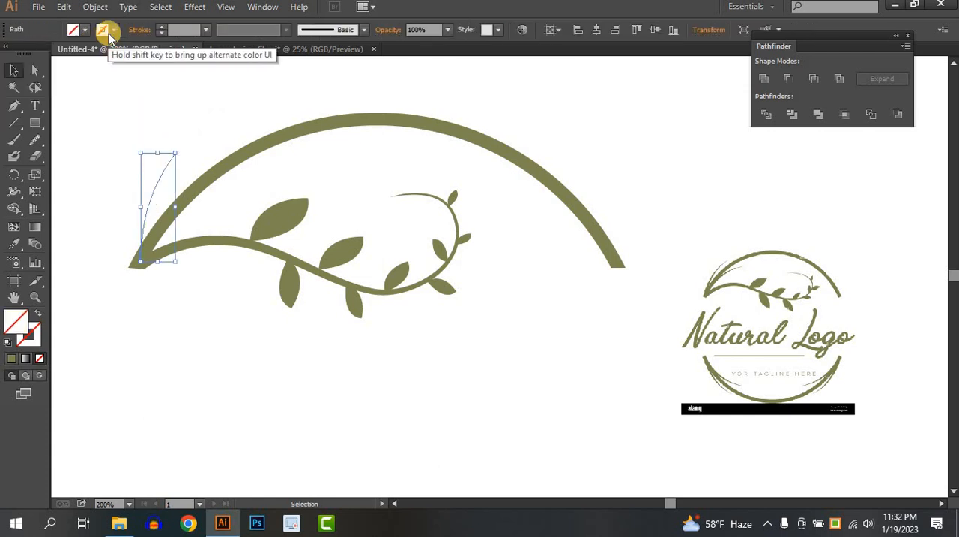
click(108, 33)
click(131, 60)
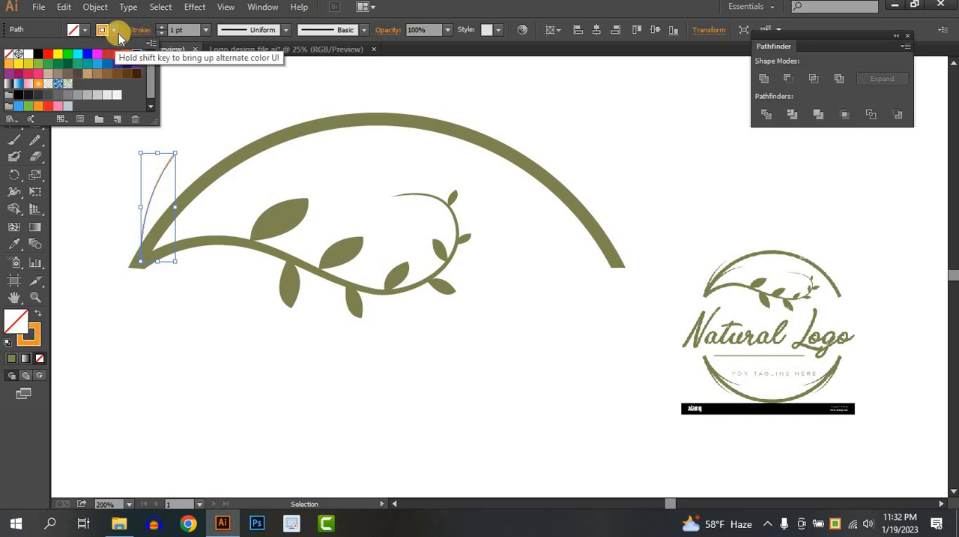
Set the curved path's stroke weight to 8 pt and apply the triangular tapered width profile
click(160, 27)
click(160, 26)
click(161, 27)
click(160, 27)
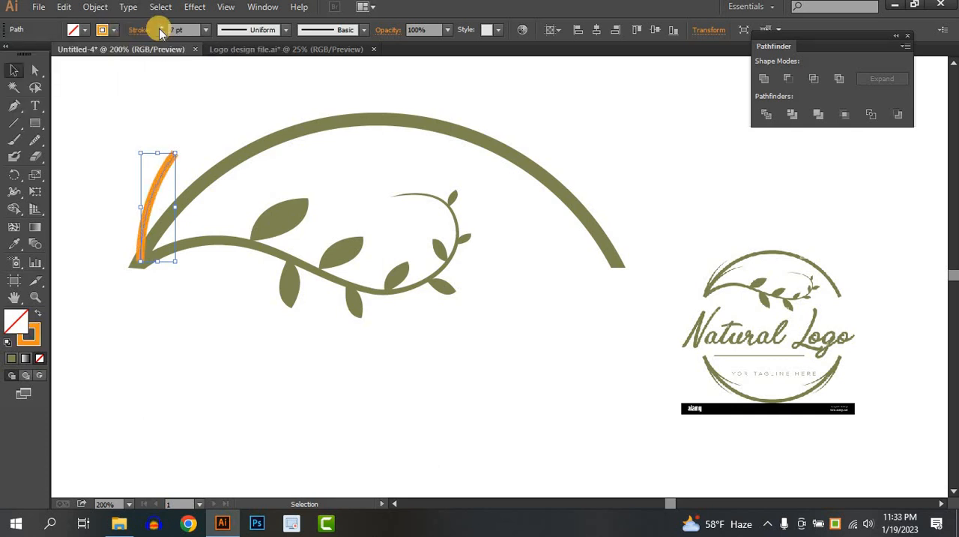
click(160, 27)
click(161, 27)
click(245, 30)
click(248, 131)
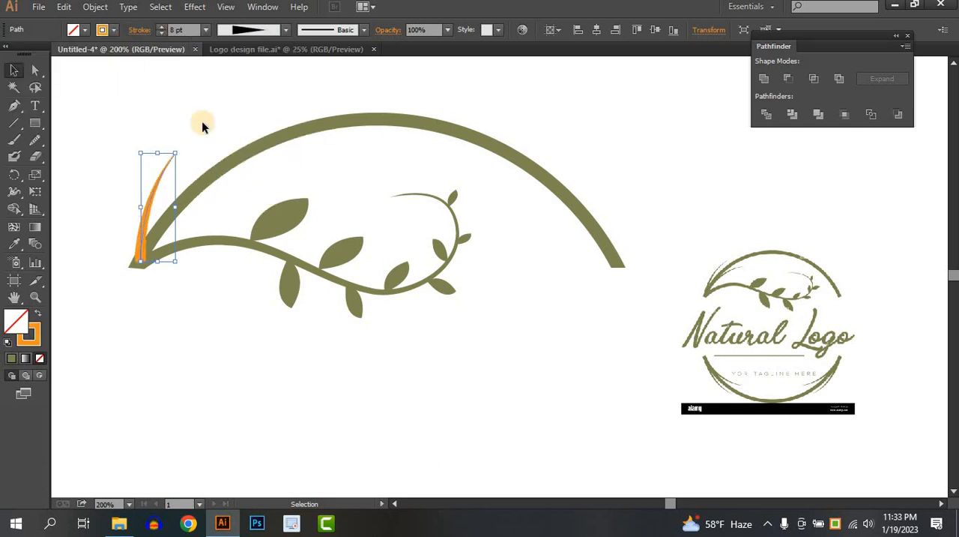
click(181, 153)
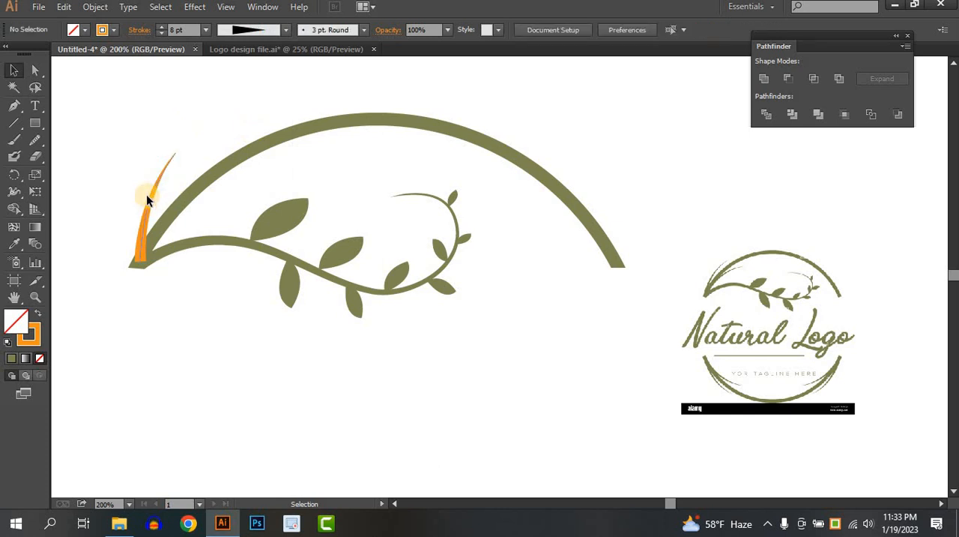
Rotate the tapered stroke toward the upper arc, enlarge it, and place its base at the ring's left tip
click(177, 155)
drag(191, 147, 139, 199)
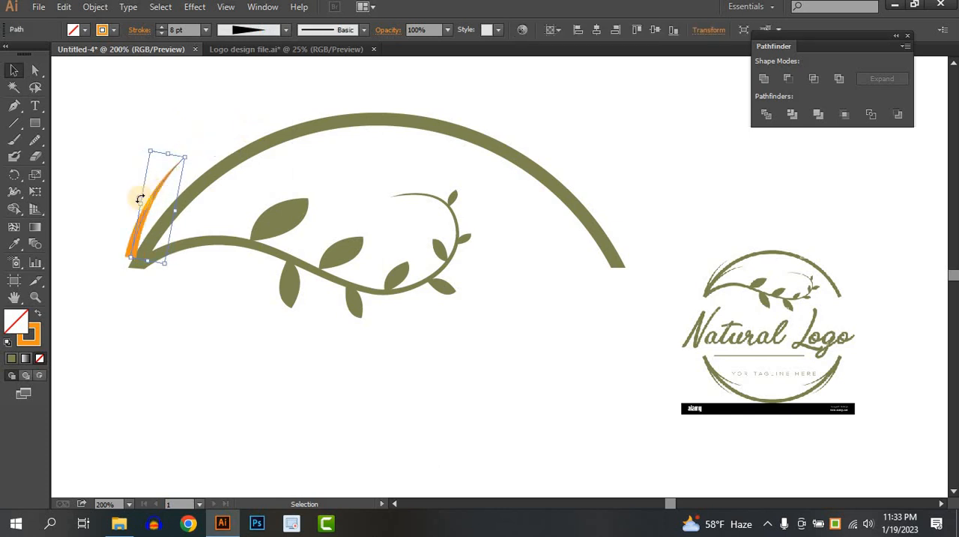
drag(186, 159, 225, 122)
drag(136, 222, 142, 230)
Expand the tapered stroke's appearance and recolour the resulting shape with the ring's olive green using the Eyedropper
click(96, 7)
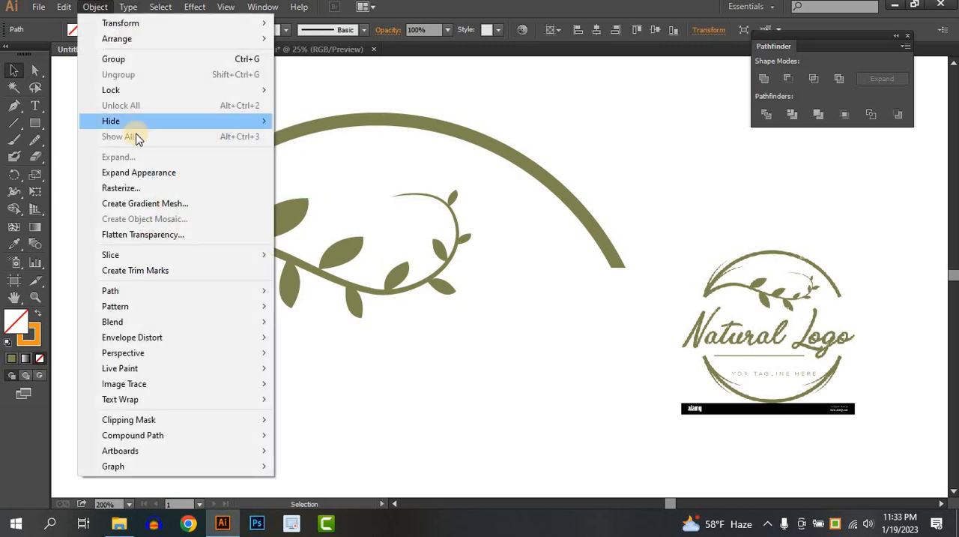
click(124, 174)
click(150, 228)
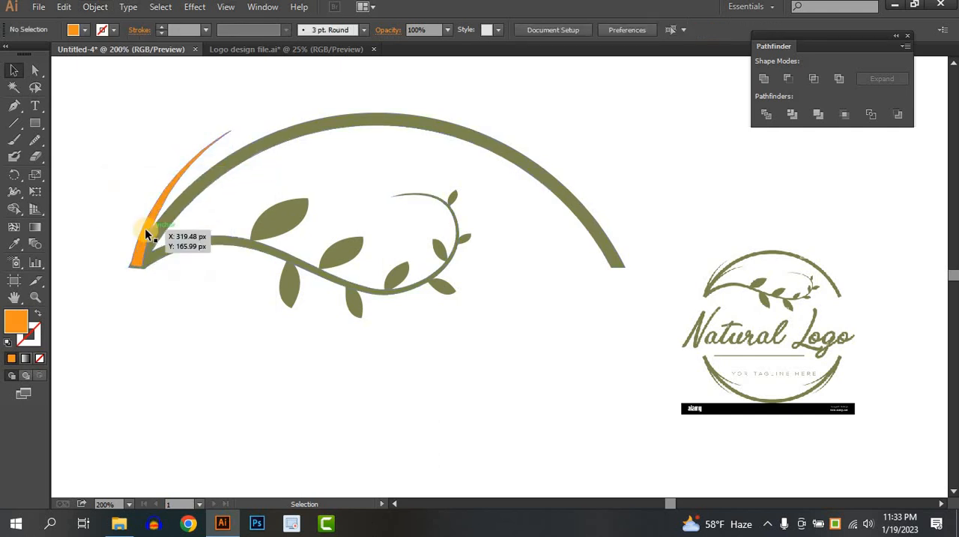
click(145, 229)
click(10, 243)
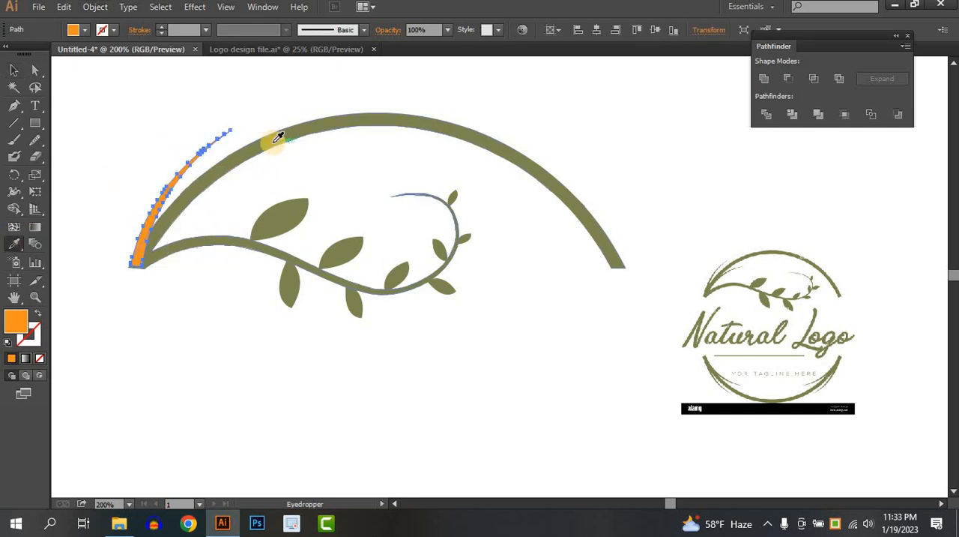
click(276, 140)
click(13, 70)
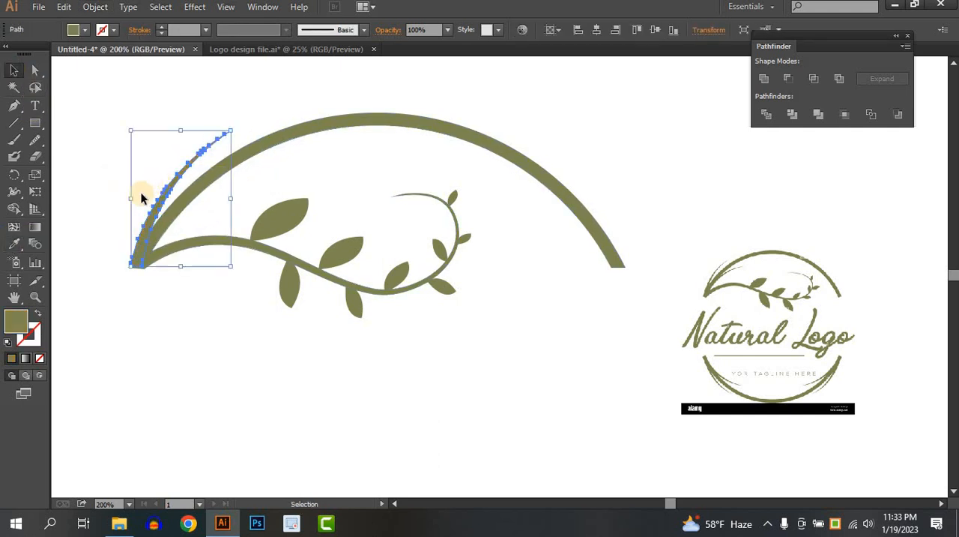
Duplicate the tapered accent, rotate the copy clockwise, and place it inside the upper arc with its base at the ring's left tip
drag(150, 224, 159, 224)
drag(246, 125, 293, 133)
drag(137, 226, 150, 245)
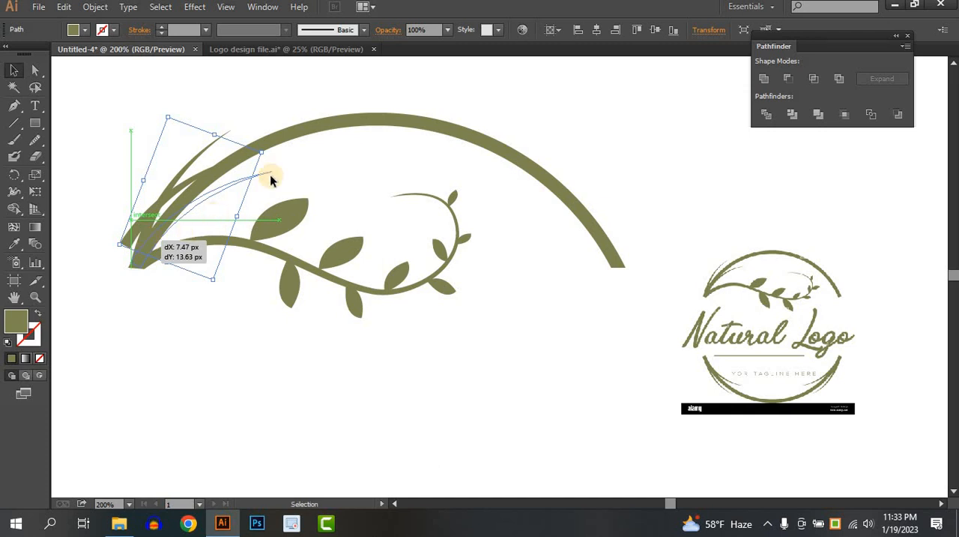
drag(271, 179, 271, 179)
click(318, 154)
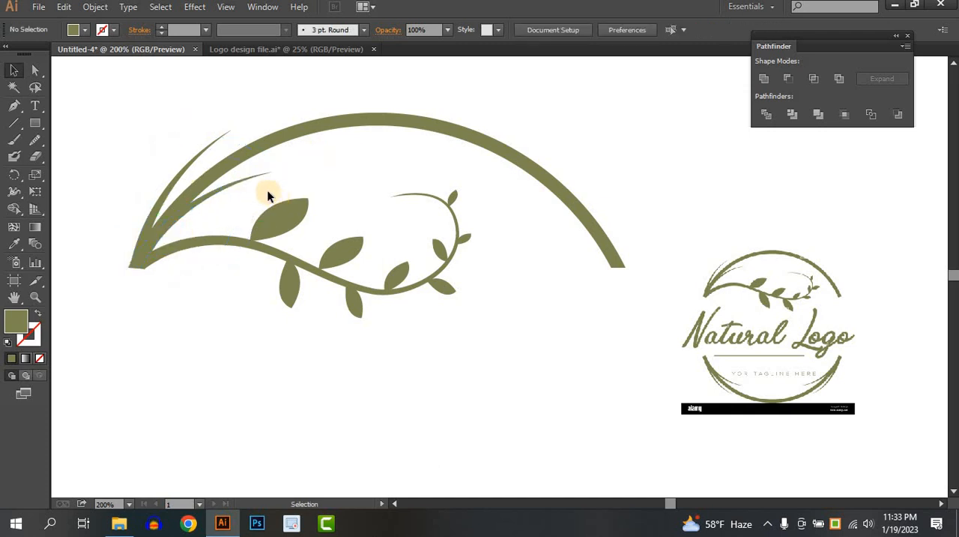
Unite the two tapered accents at the upper arc's left tip into one shape with Pathfinder
click(199, 149)
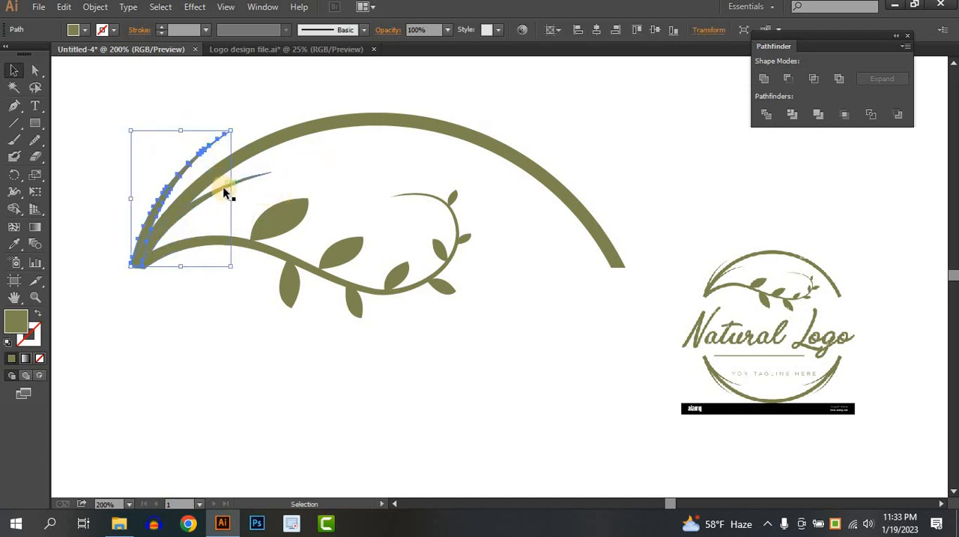
key(ctrl+minus)
key(ctrl+minus)
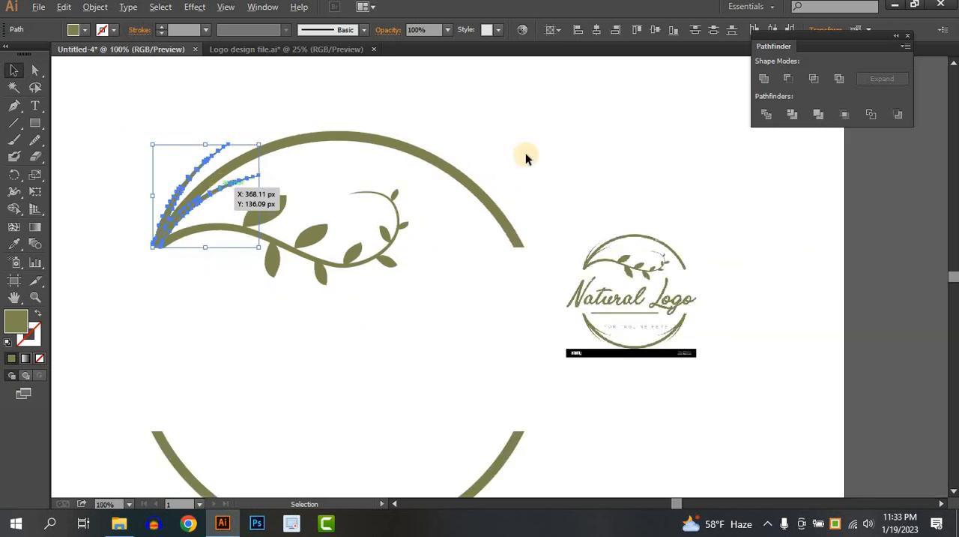
click(769, 79)
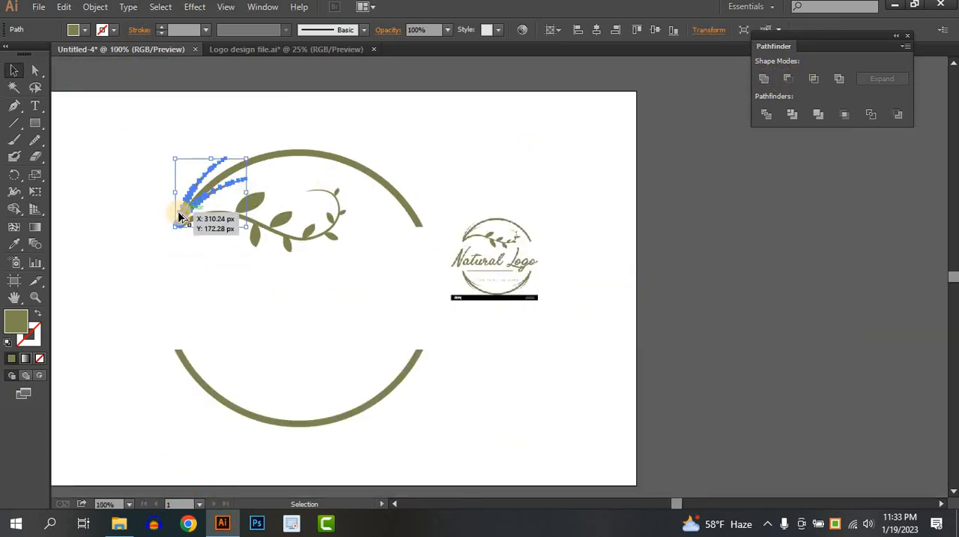
Copy the united accent to the lower arc, rotate it to follow the curve, and align its base with the arc's right tip
drag(247, 159, 224, 382)
drag(331, 301, 373, 195)
scroll(420, 361, up, 4)
scroll(421, 325, down, 1)
drag(358, 271, 366, 260)
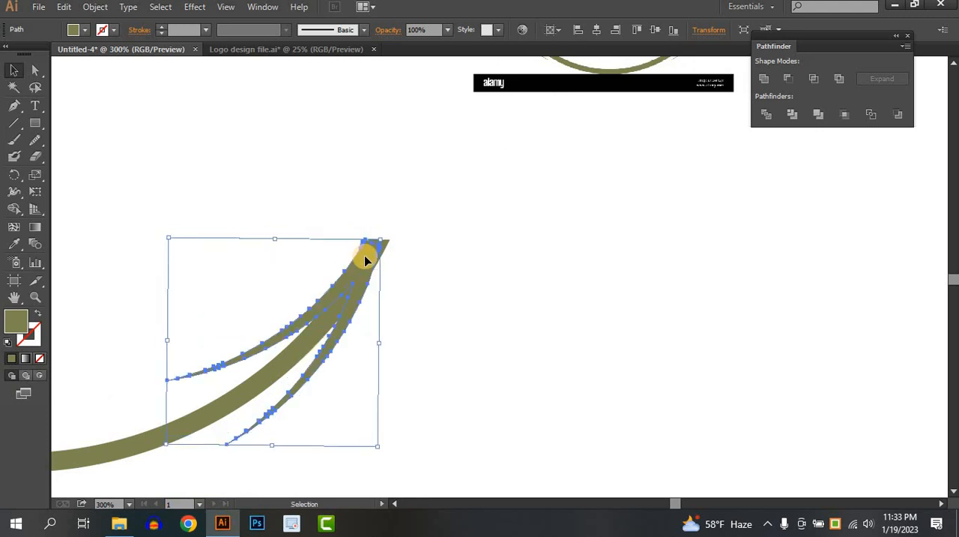
click(395, 255)
scroll(370, 260, up, 3)
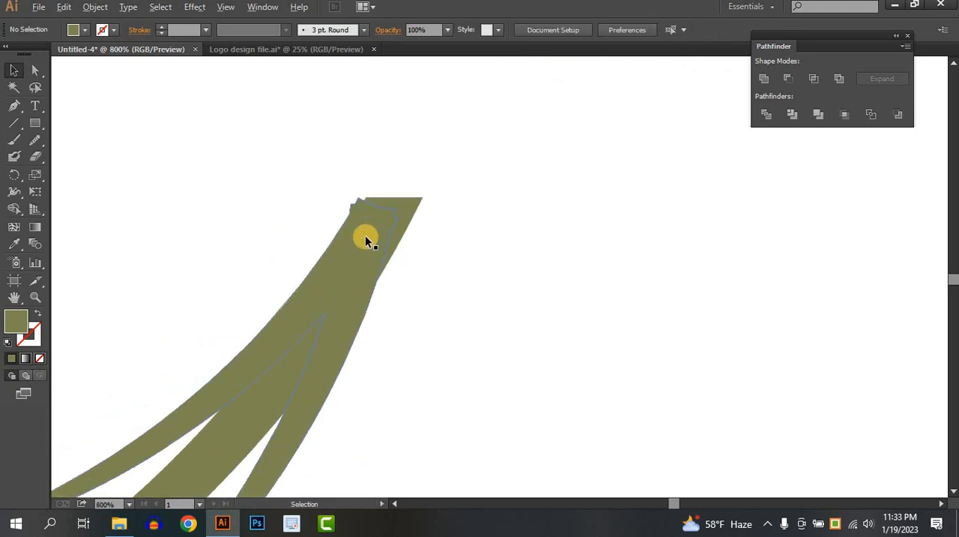
drag(376, 240, 429, 239)
scroll(429, 257, down, 7)
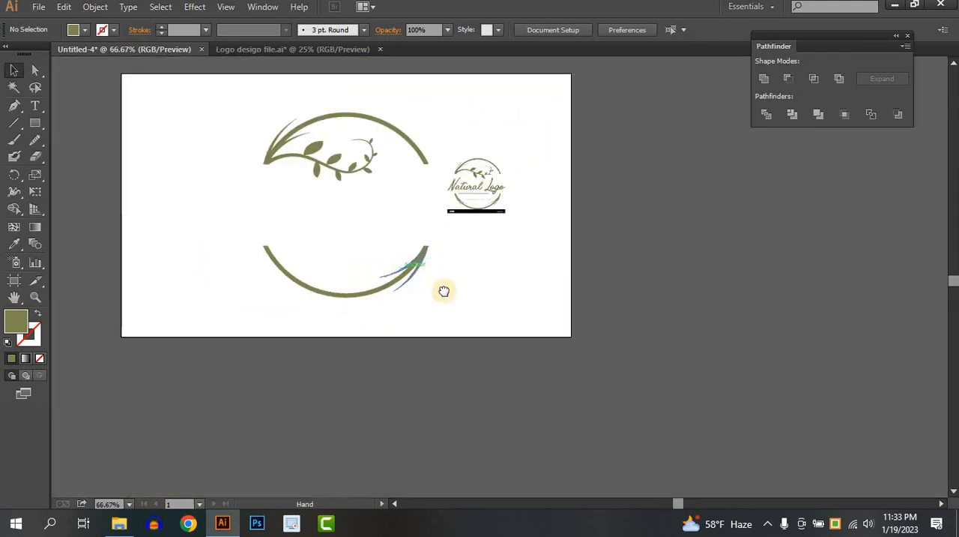
scroll(423, 297, up, 1)
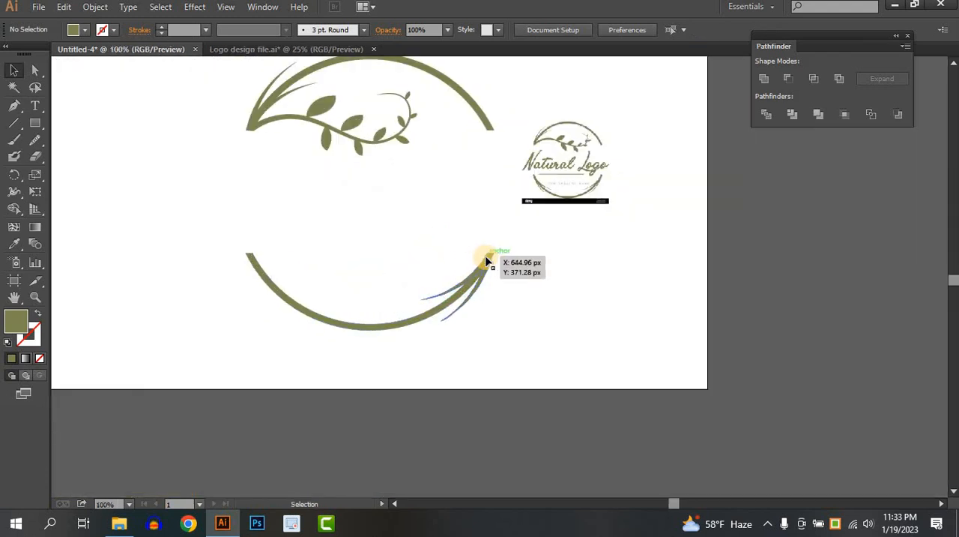
Copy the lower accent across to the lower arc's left end and reflect the copy over the vertical axis
click(486, 257)
drag(485, 257, 297, 258)
right_click(297, 258)
mouse_move(390, 438)
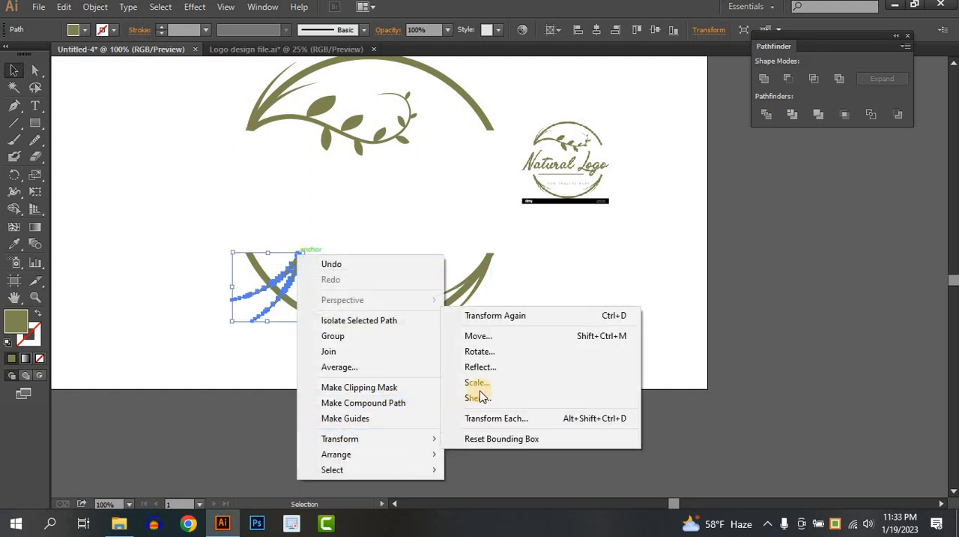
click(491, 368)
click(671, 359)
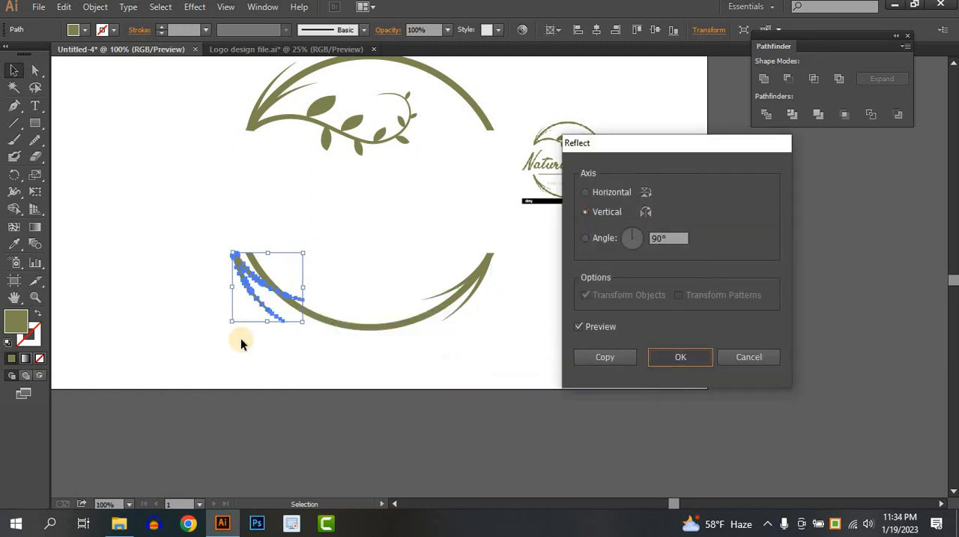
Move the reflected accent so its base lines up with the lower arc's left tip
scroll(237, 270, up, 5)
drag(250, 148, 343, 152)
click(447, 148)
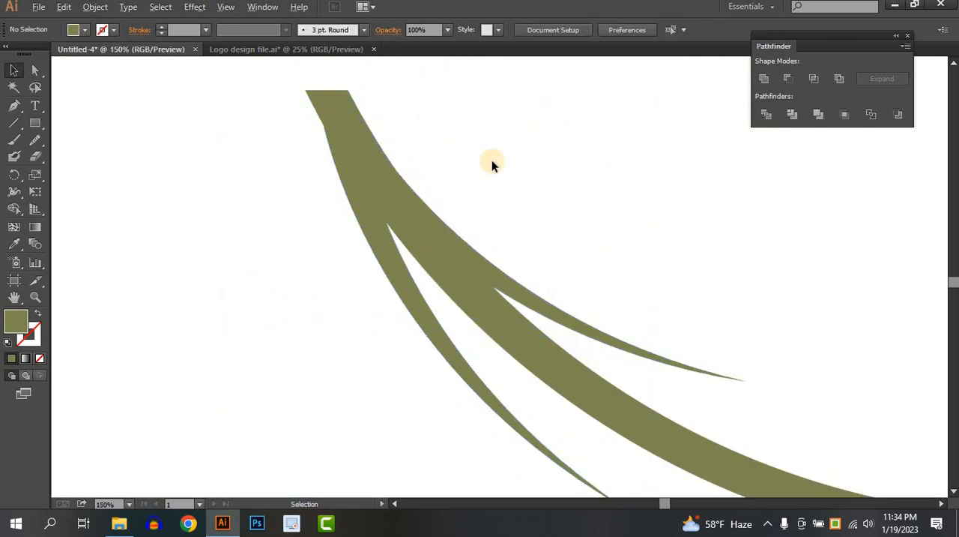
scroll(494, 161, down, 4)
scroll(493, 161, down, 1)
drag(493, 160, 431, 303)
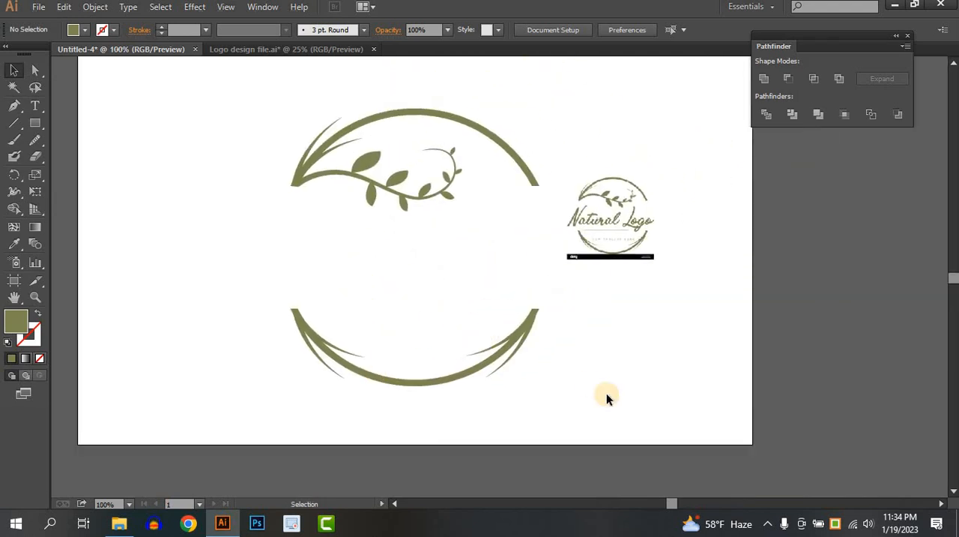
Unite both ring arcs, the branch stem and all the tapered accents with Pathfinder
drag(600, 402, 242, 298)
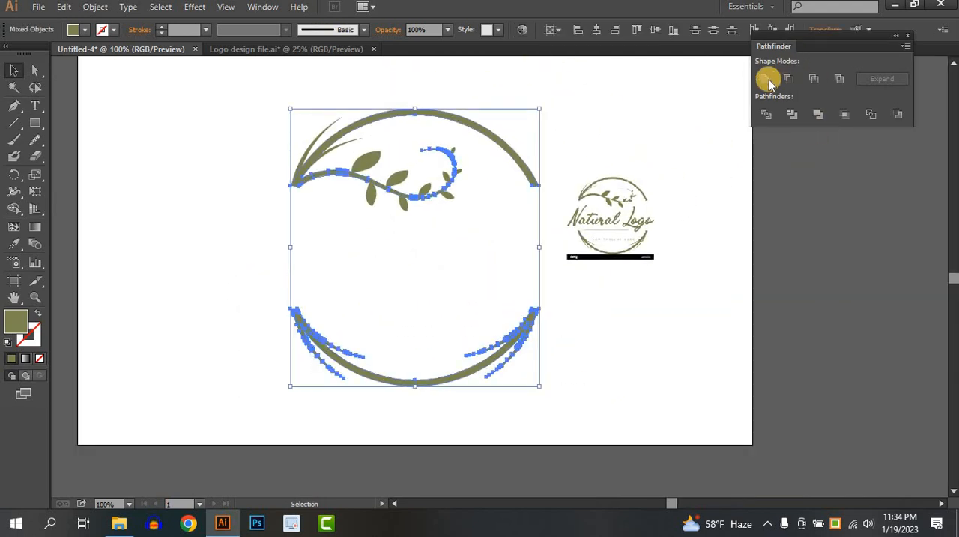
click(422, 331)
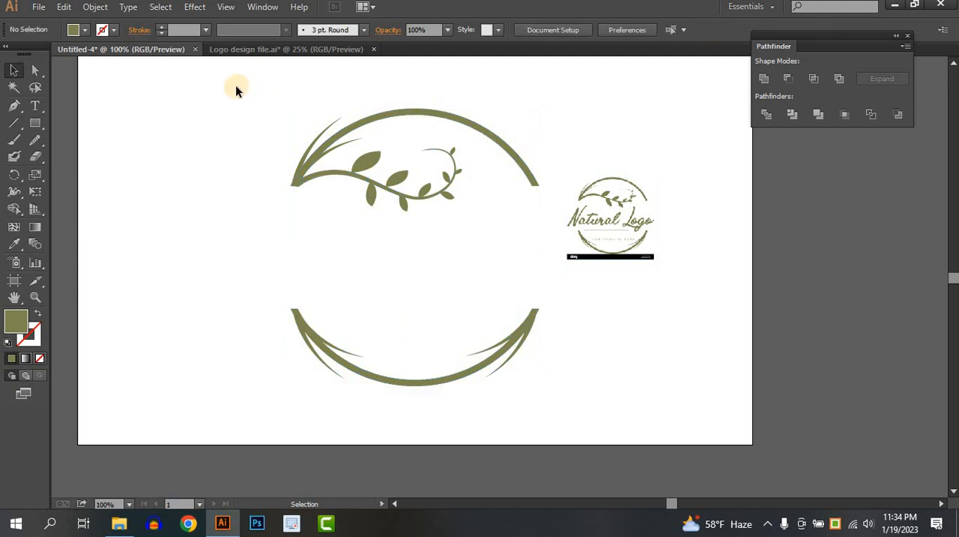
drag(240, 90, 543, 388)
click(764, 80)
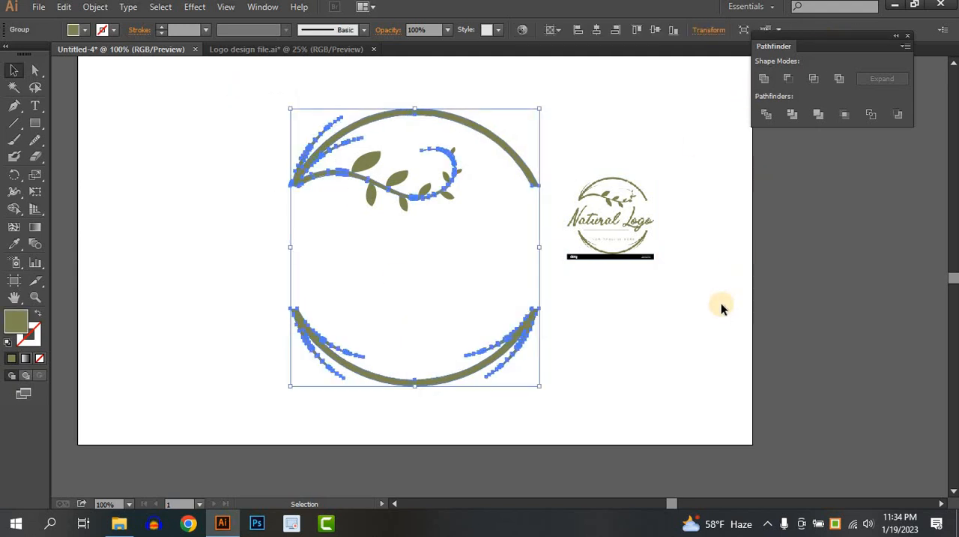
Undo the trial move of the artwork, and unite the leaves with the rest of the ring design
click(432, 283)
scroll(375, 224, right, 1)
drag(298, 157, 493, 253)
key(ctrl+z)
drag(251, 99, 483, 236)
click(766, 78)
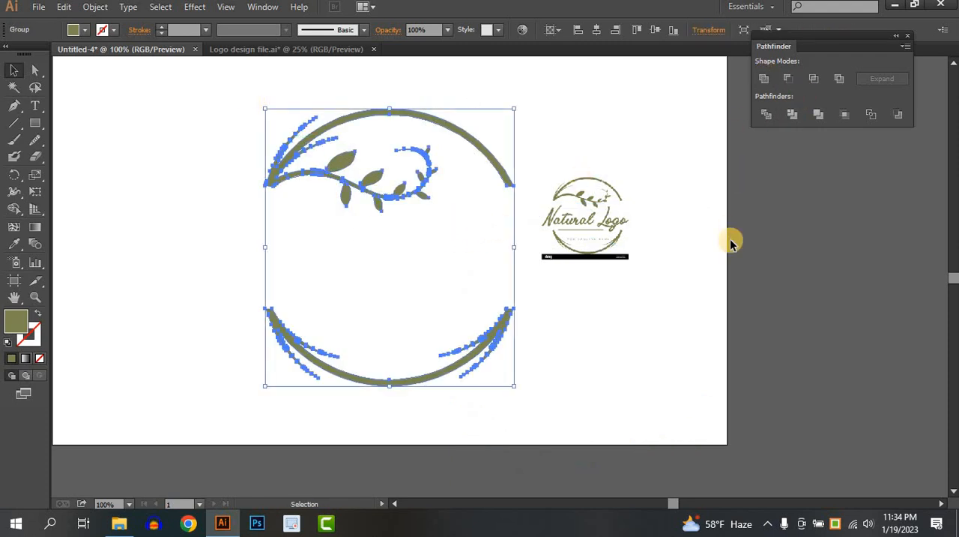
click(725, 238)
Try moving the united ring artwork as one piece, and undo the move
drag(467, 139, 488, 149)
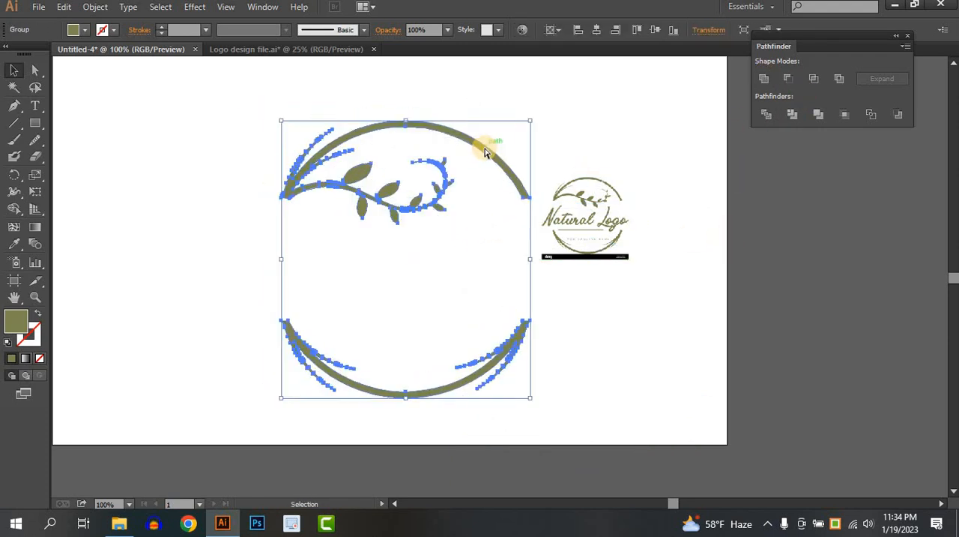
key(ctrl+z)
click(526, 283)
Add the point text "Natural Logo" in the gap between the upper and lower arcs
scroll(526, 279, up, 1)
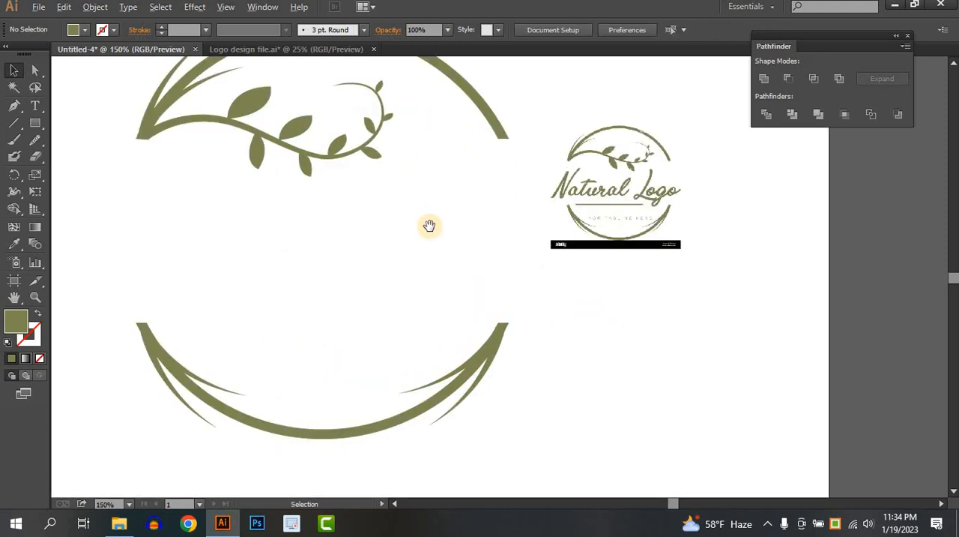
drag(428, 225, 491, 236)
click(36, 106)
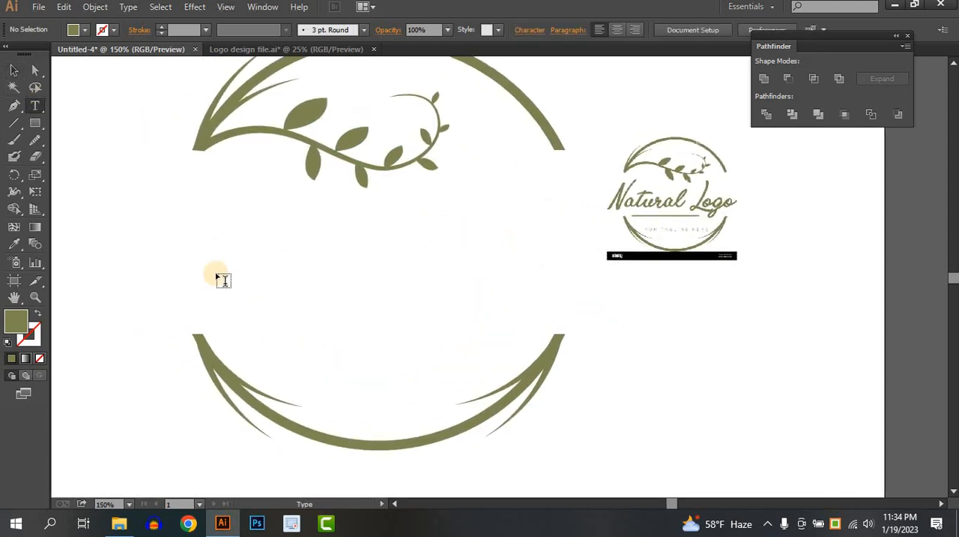
click(217, 278)
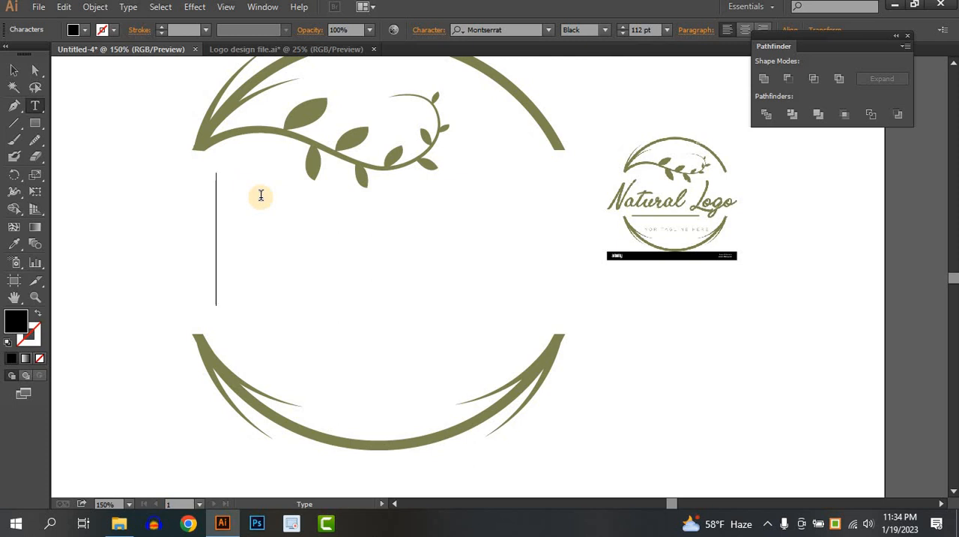
text(Nat)
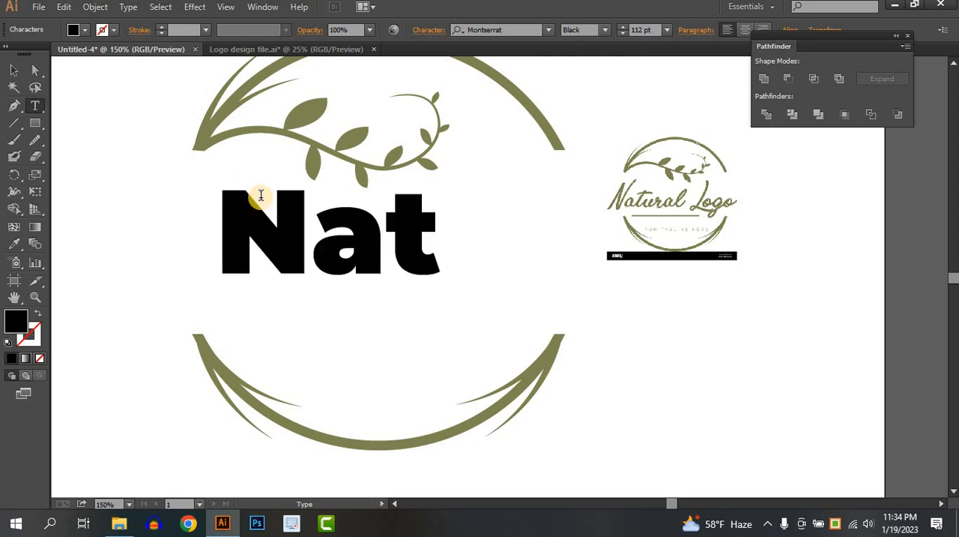
text(ural)
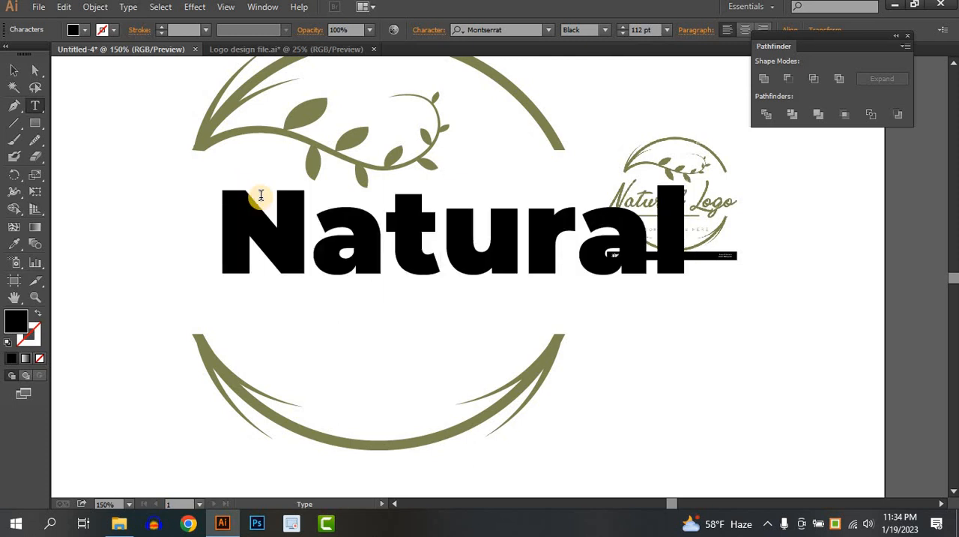
text( Logo)
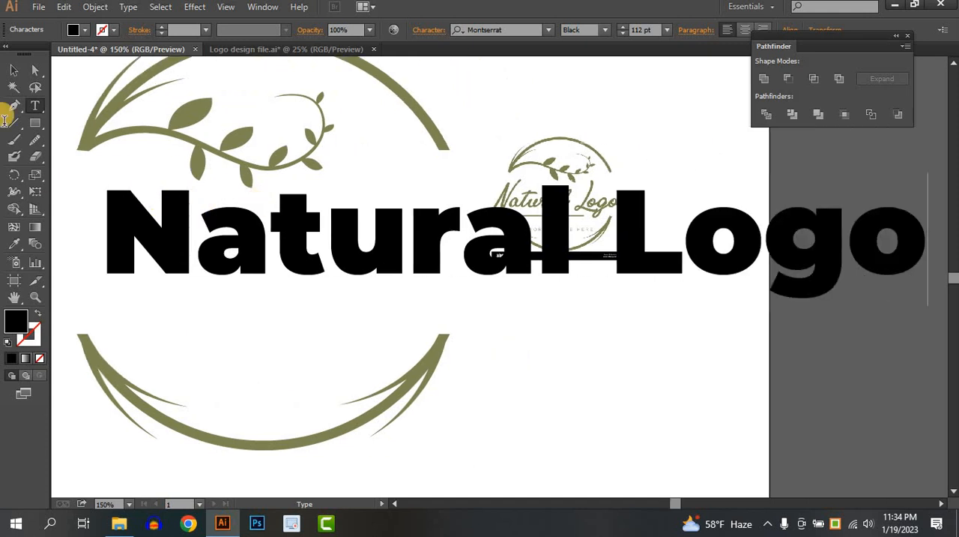
click(14, 69)
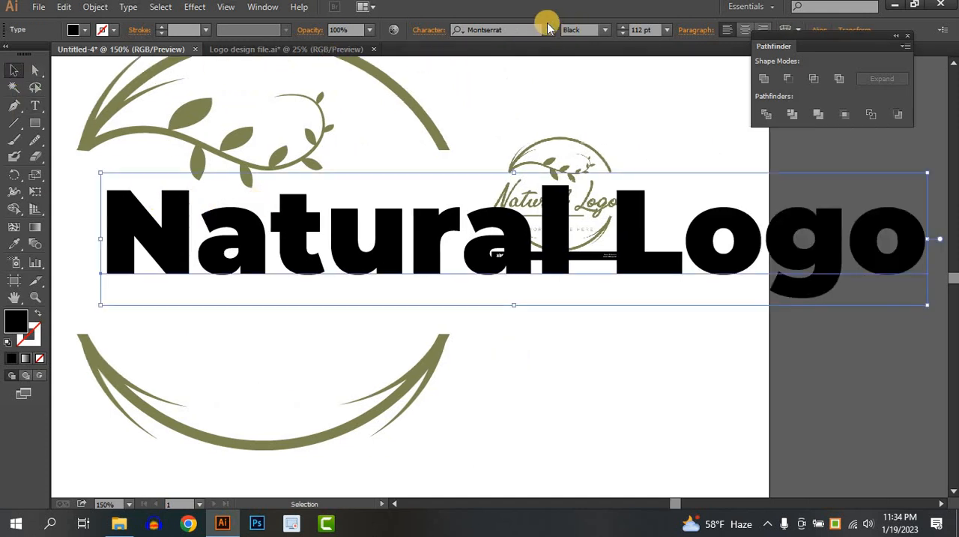
Set the "Natural Logo" text's font to Adlery Pro
click(551, 29)
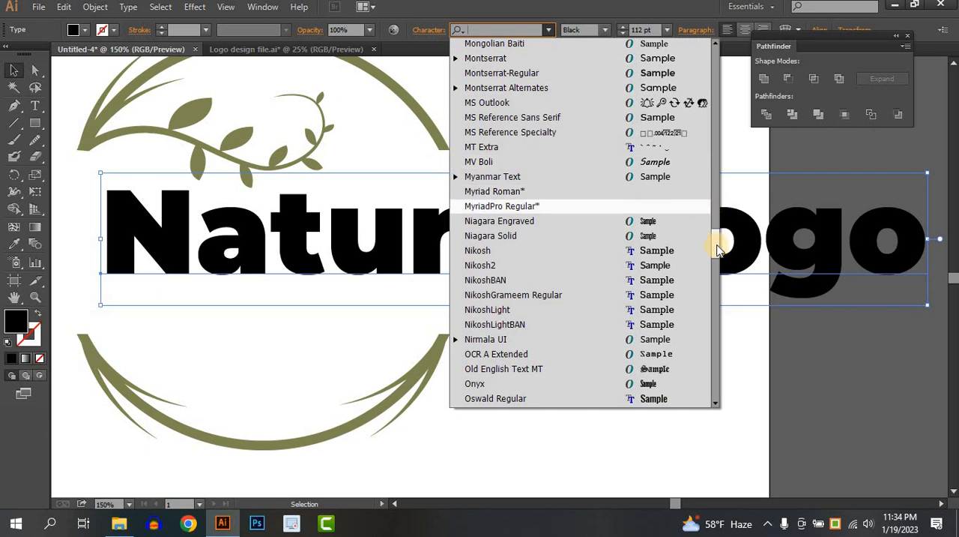
drag(718, 250, 725, 68)
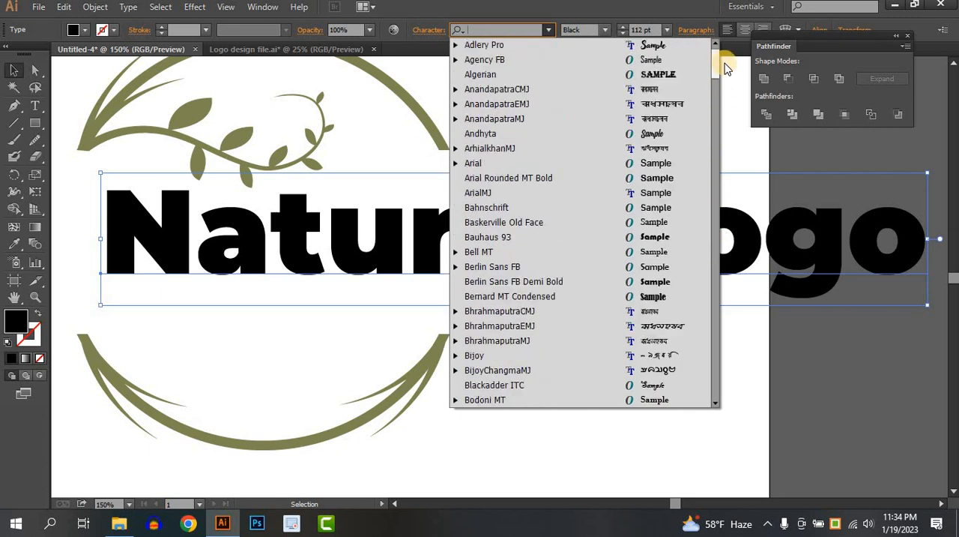
click(653, 43)
Scale the "Natural Logo" text down to about 67 pt and move it into the gap between the arcs
drag(672, 360, 514, 276)
drag(704, 316, 841, 312)
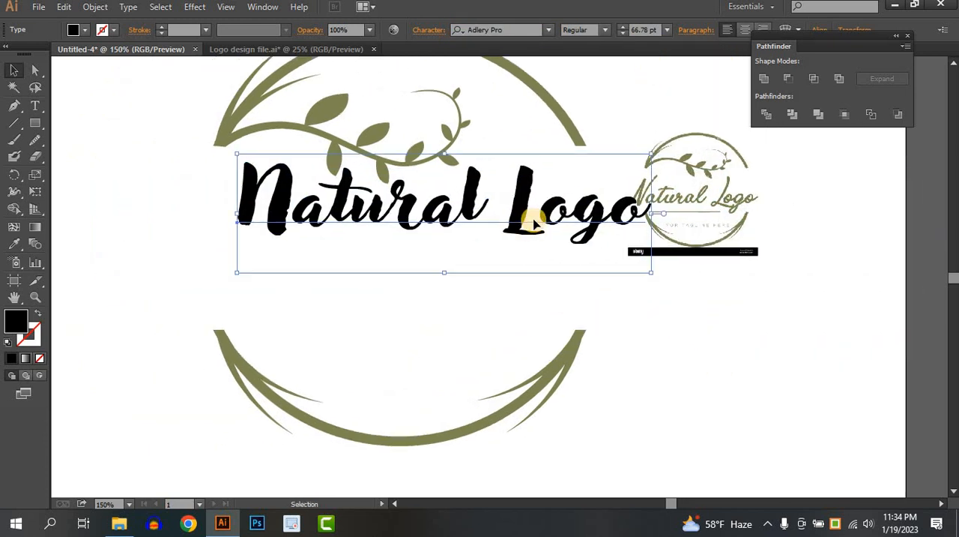
drag(524, 216, 486, 266)
Change the "Natural Logo" text's font to Brush Script MT Italic
click(548, 32)
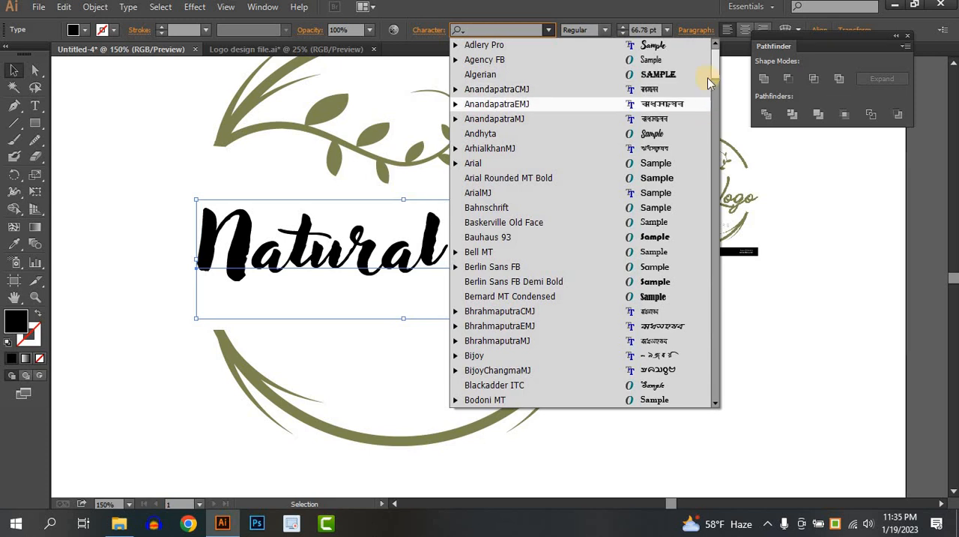
drag(718, 76, 719, 110)
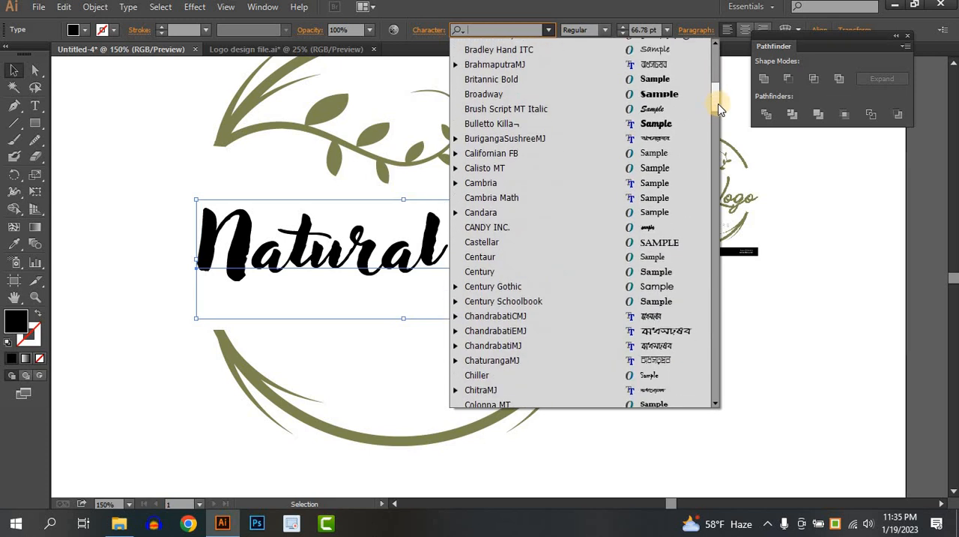
click(667, 111)
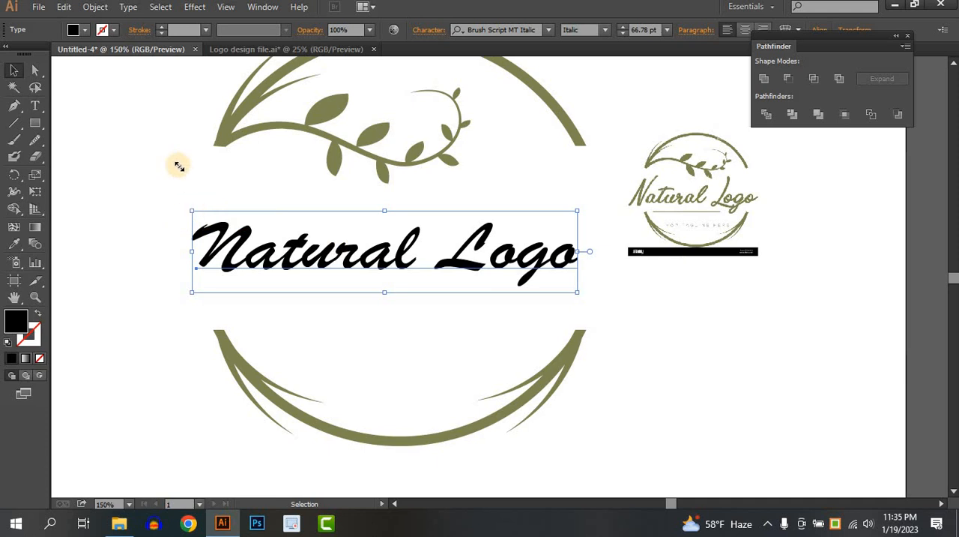
Enlarge the "Natural Logo" text to about 147 pt, stretching it taller and wider across the gap between the arcs
drag(179, 166, 159, 152)
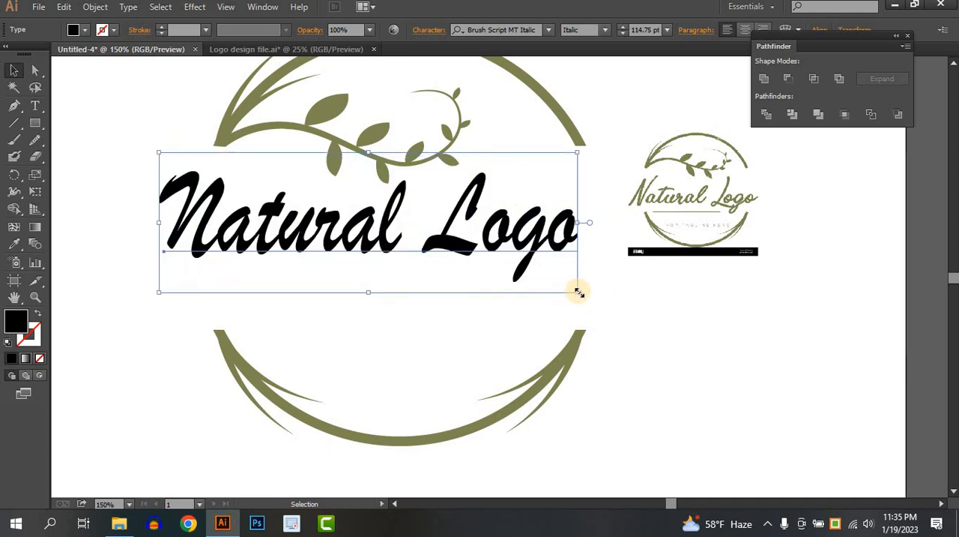
drag(580, 292, 680, 336)
click(420, 278)
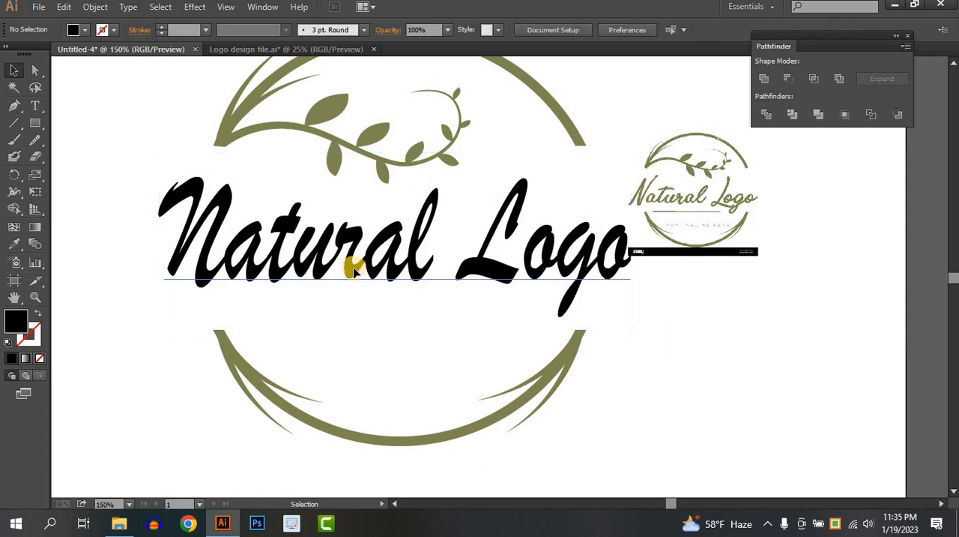
drag(354, 271, 354, 277)
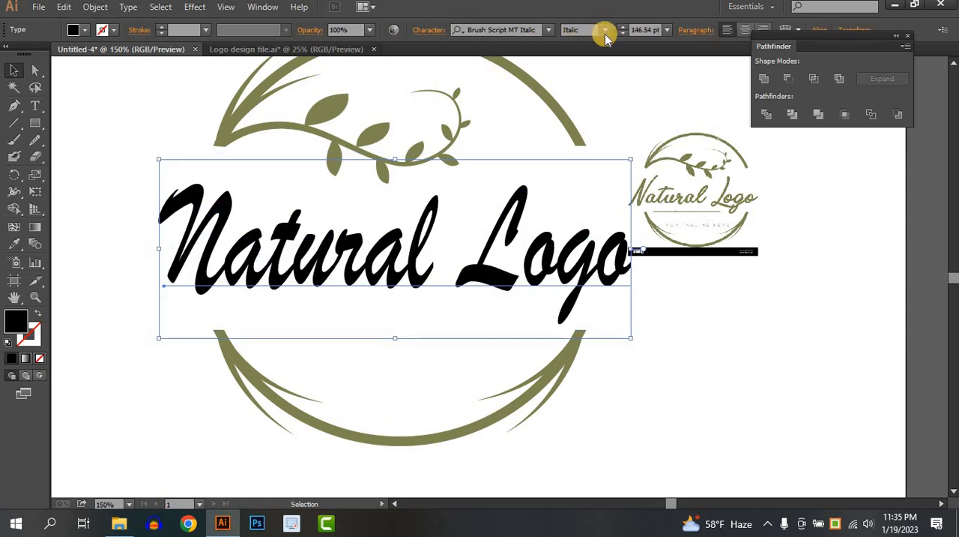
Convert the "Natural Logo" text to outlines, stretch the lettering slightly taller and move it up closer to the branch
click(606, 34)
click(644, 287)
right_click(547, 270)
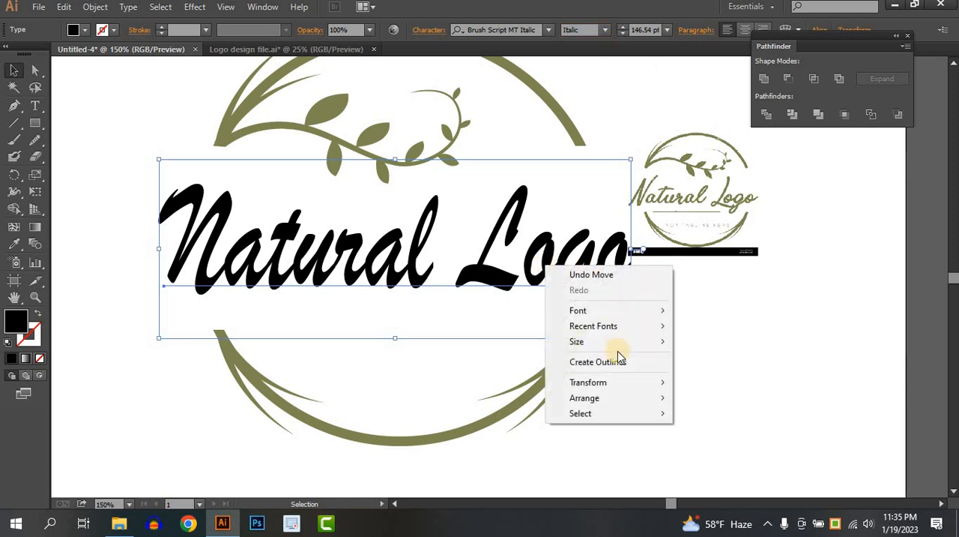
click(609, 363)
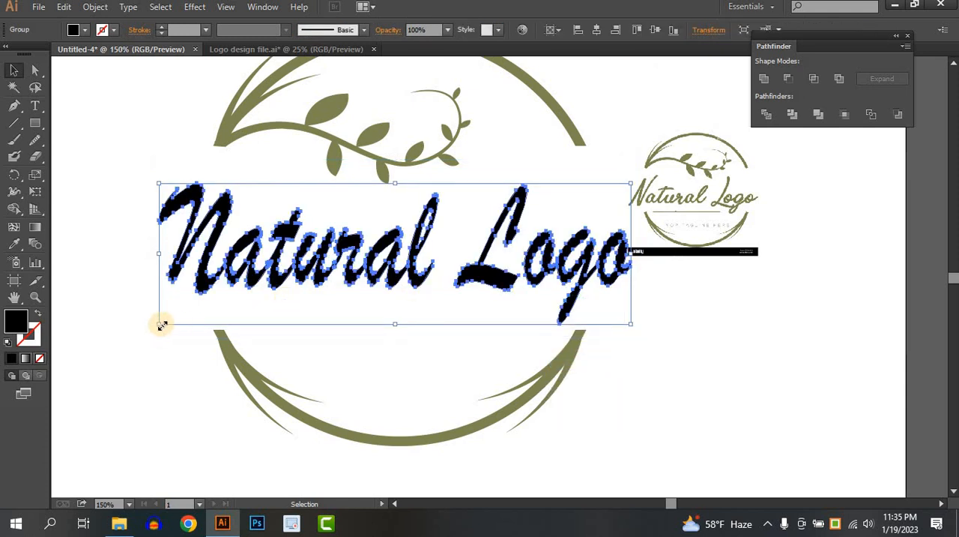
drag(164, 324, 161, 329)
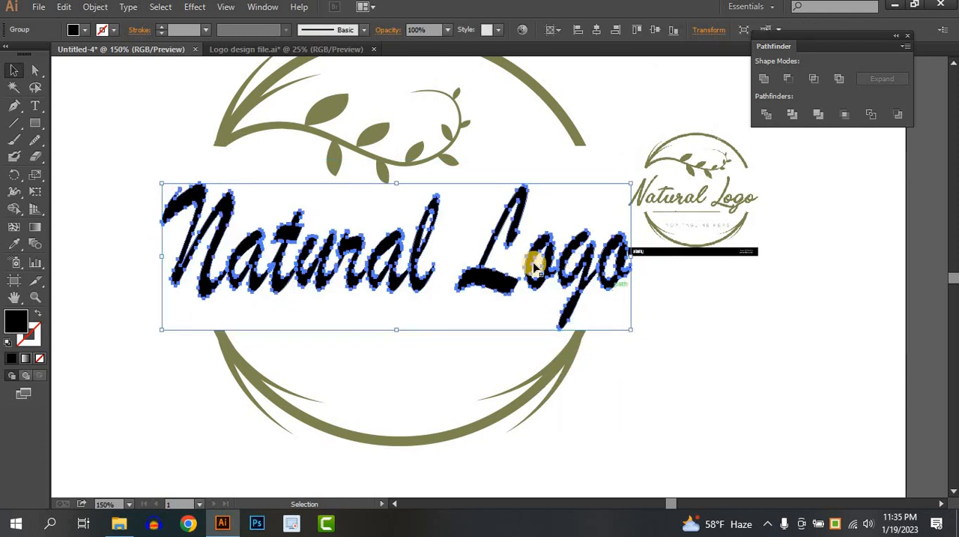
drag(535, 255, 536, 231)
click(700, 338)
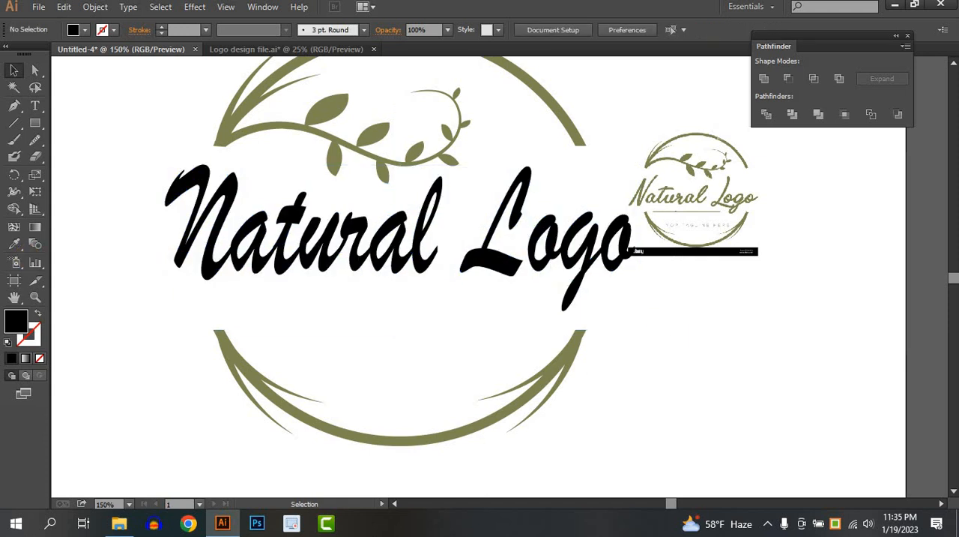
Recolor the "Natural Logo" lettering olive green by sampling the upper arc with the Eyedropper
click(230, 236)
click(14, 244)
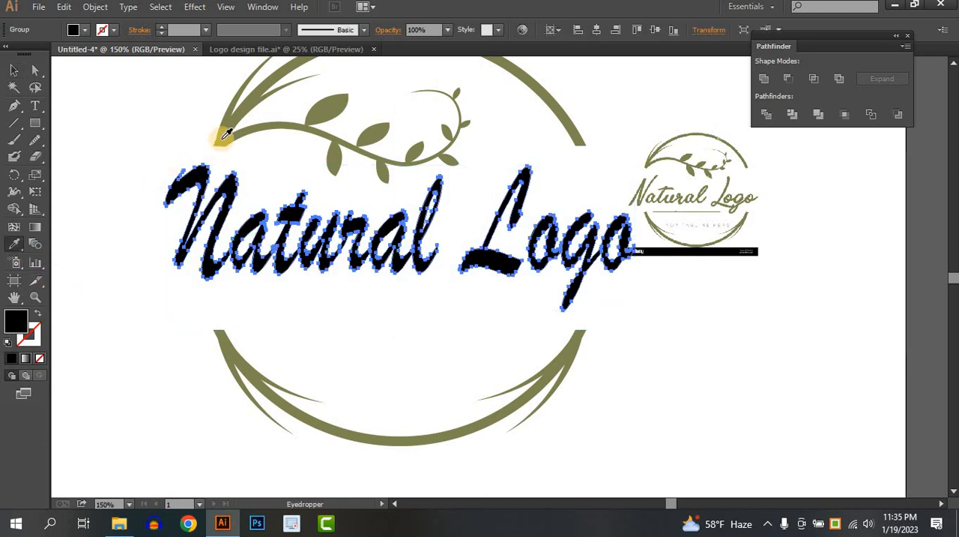
click(215, 133)
click(14, 69)
click(118, 272)
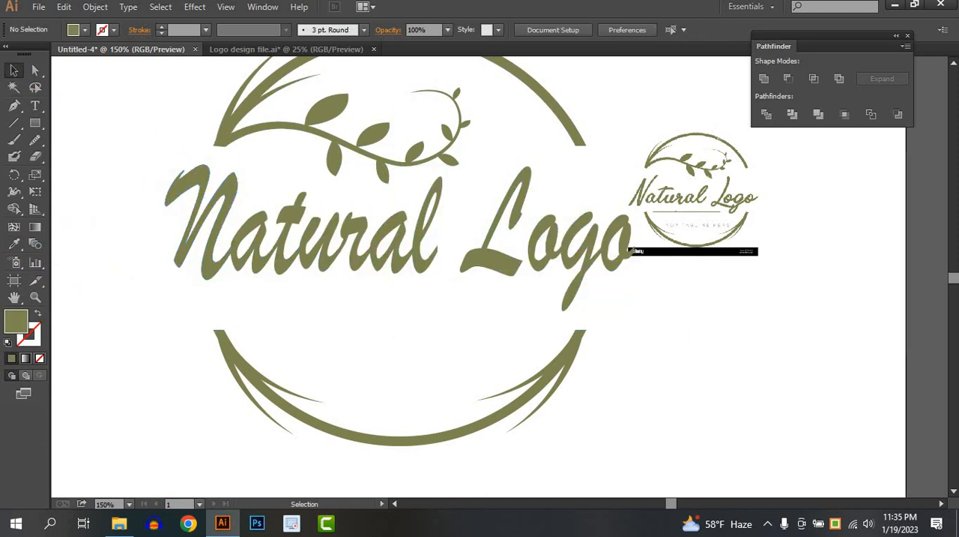
Draw a horizontal line beneath the "Natural Logo" lettering and give it a black 1 pt stroke
click(14, 123)
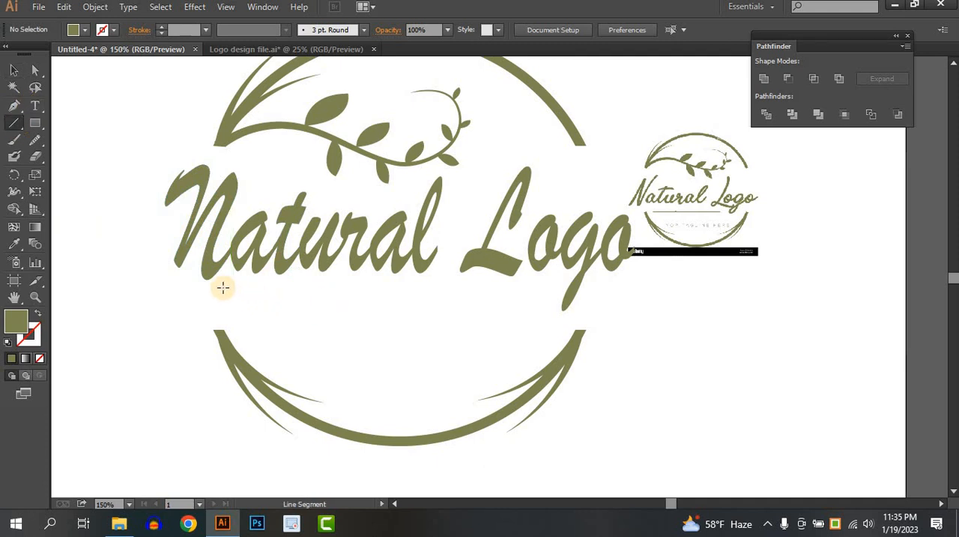
drag(366, 297, 519, 296)
click(114, 29)
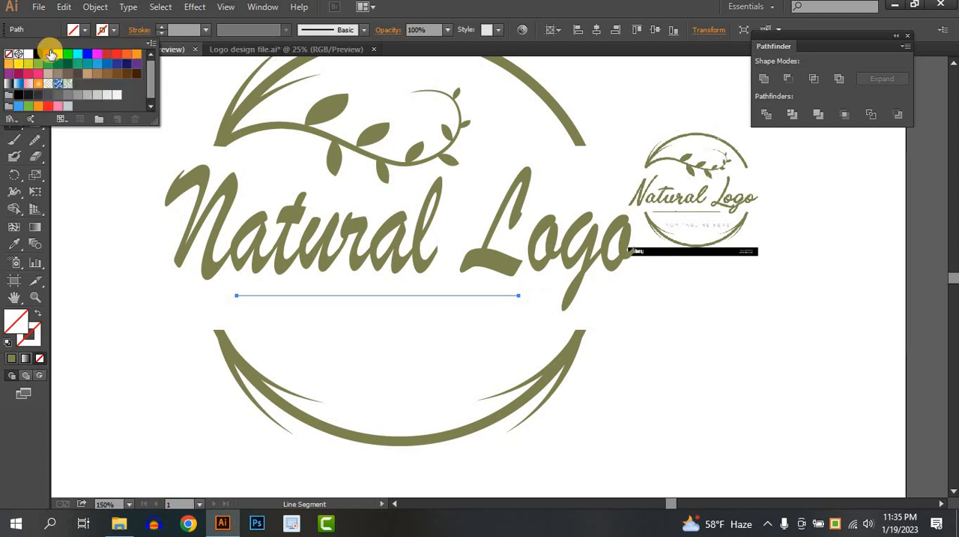
click(35, 56)
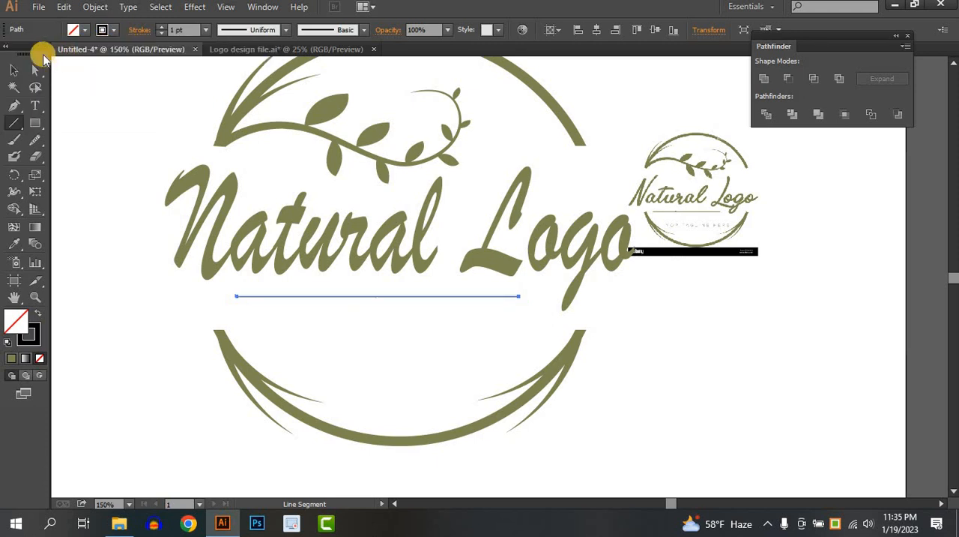
click(19, 71)
click(342, 347)
Add the point text "Your Tagline Here" below the horizontal line
scroll(359, 334, down, 2)
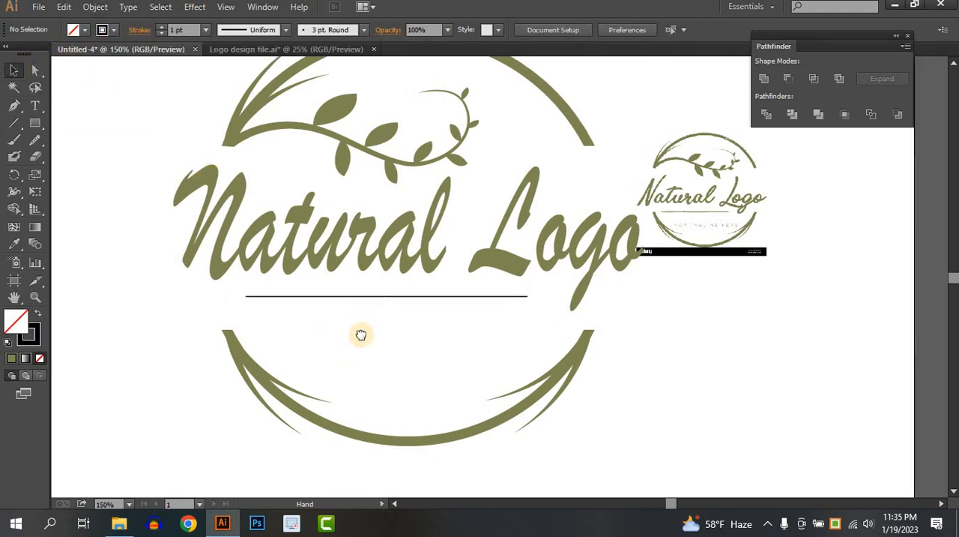
click(36, 106)
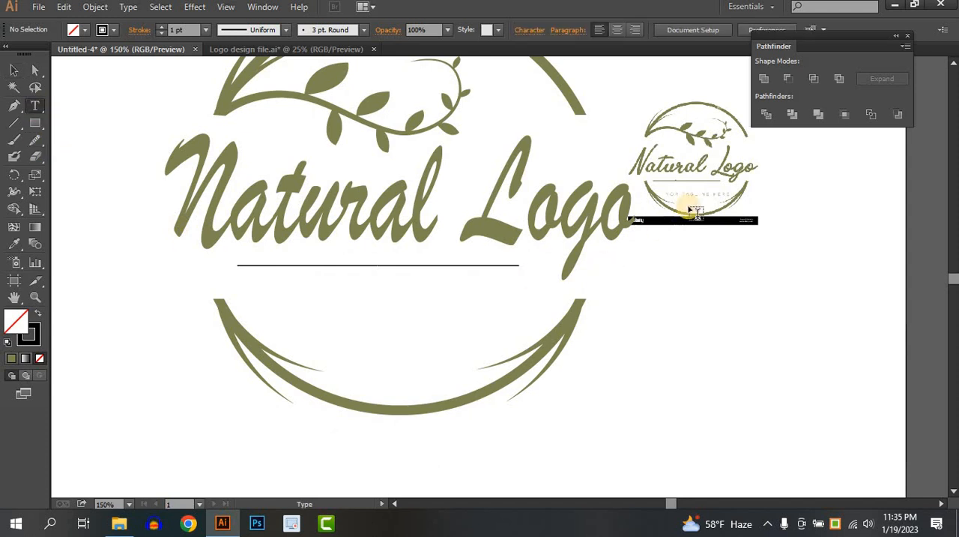
click(393, 325)
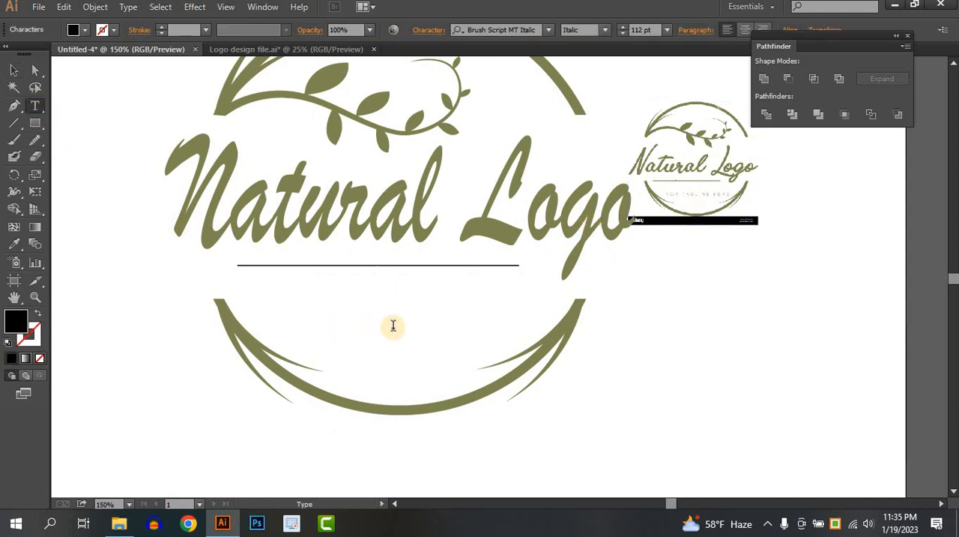
text(Yo)
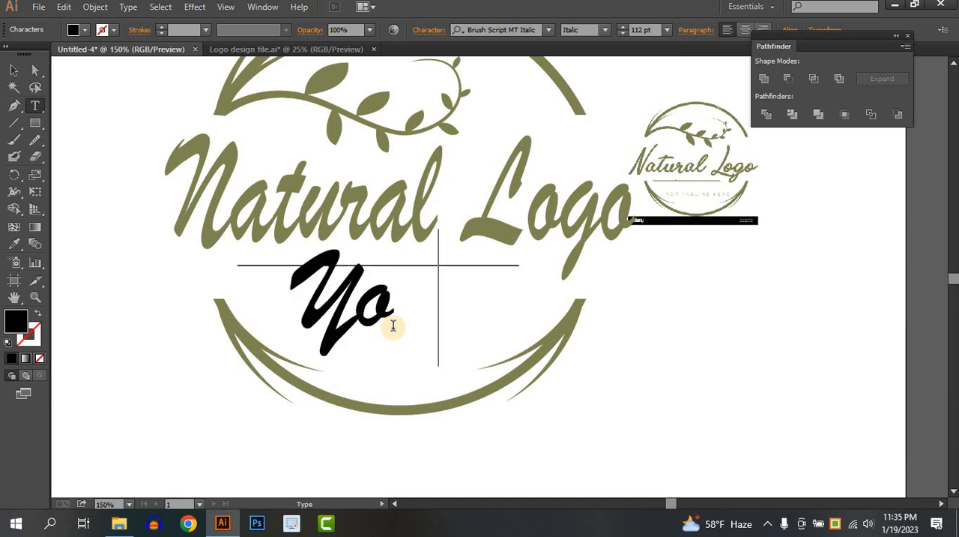
text(ur Tag)
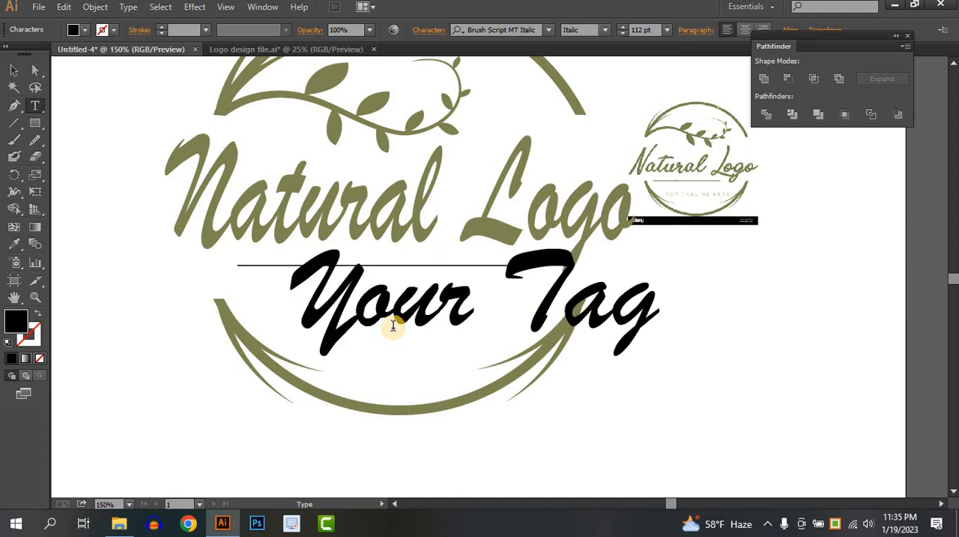
text(line Her)
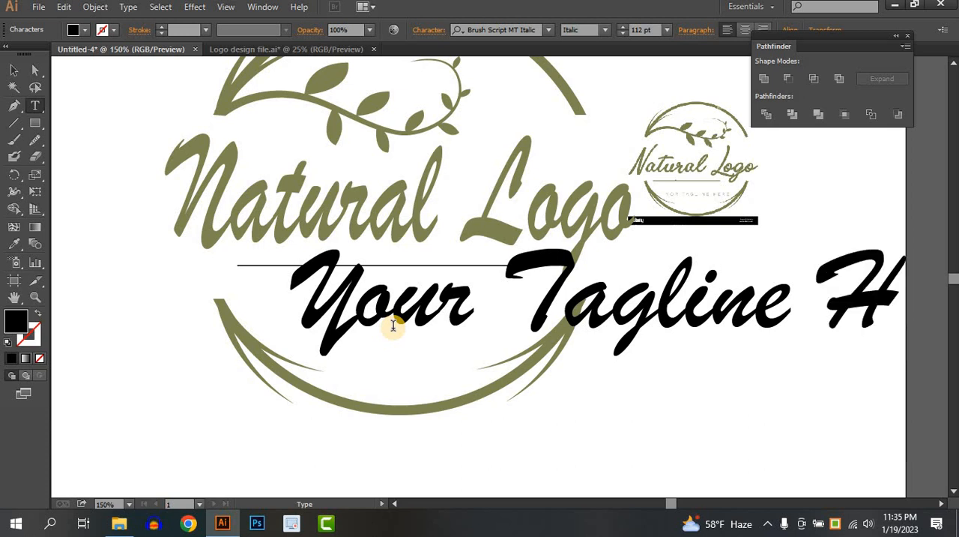
text(e)
click(15, 70)
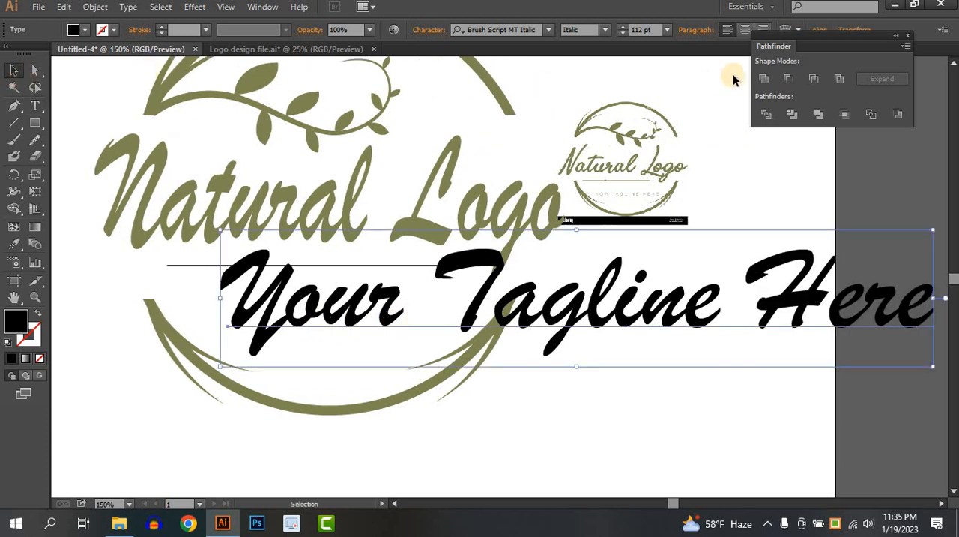
Set the tagline text's font to Montserrat Regular
click(551, 30)
text(m)
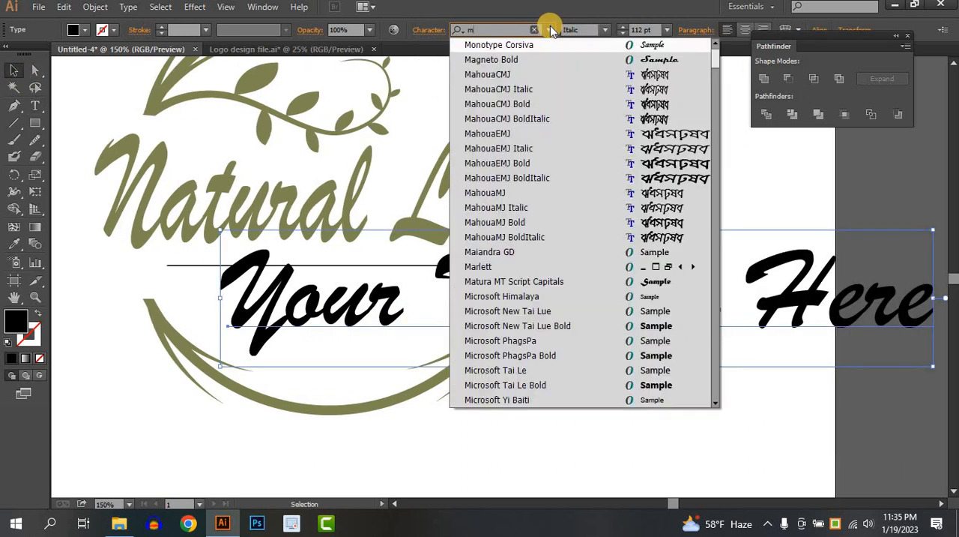
text(ont)
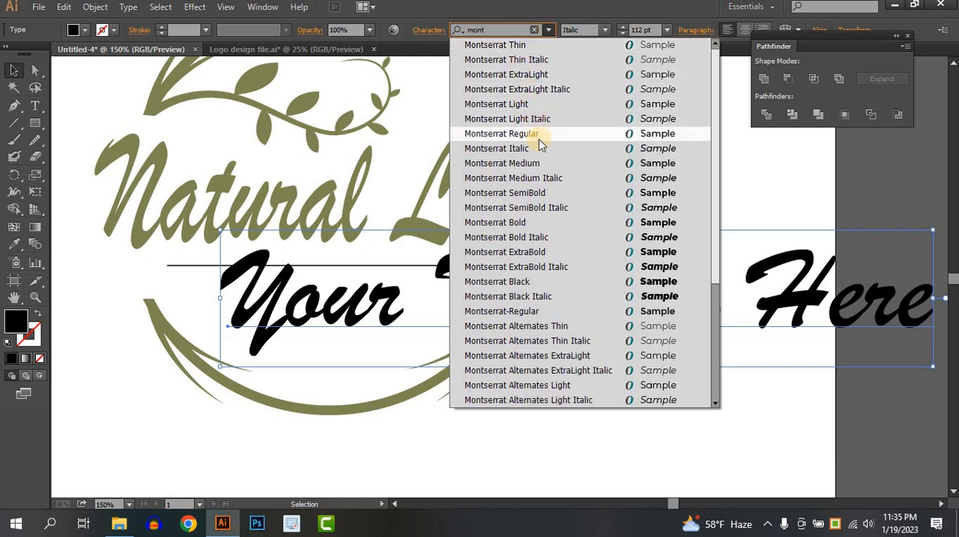
click(538, 135)
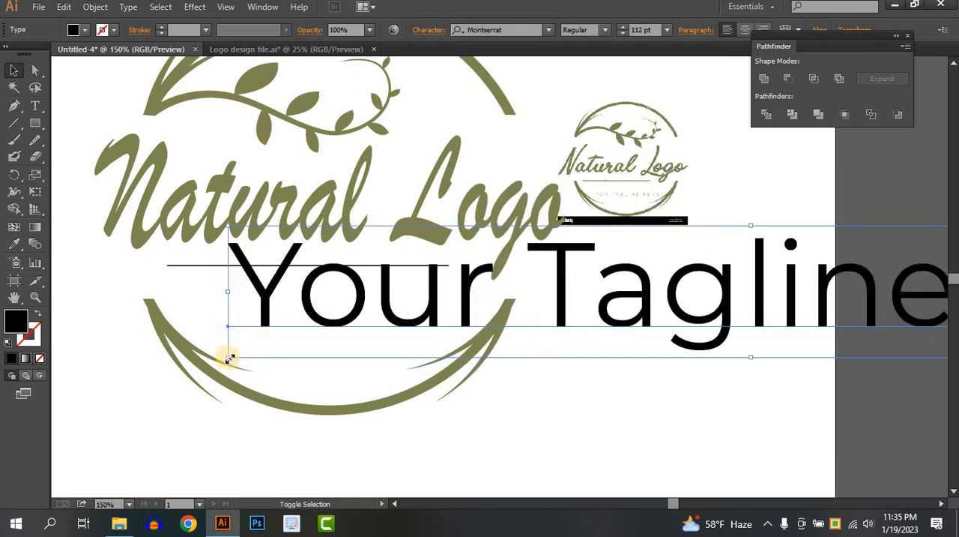
Scale the tagline down to about 18 pt and place it inside the lower arc beneath the line
drag(270, 350, 852, 265)
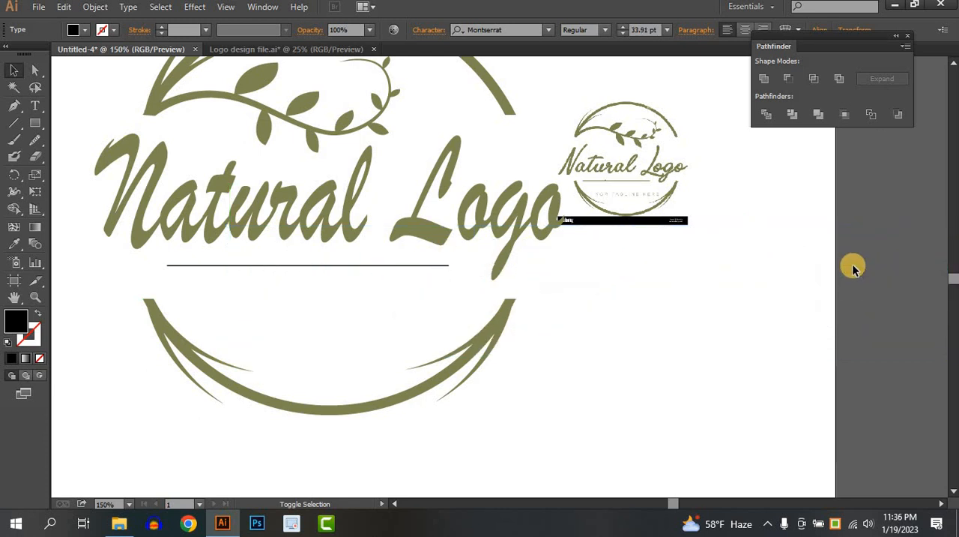
drag(653, 298, 353, 285)
drag(797, 255, 208, 317)
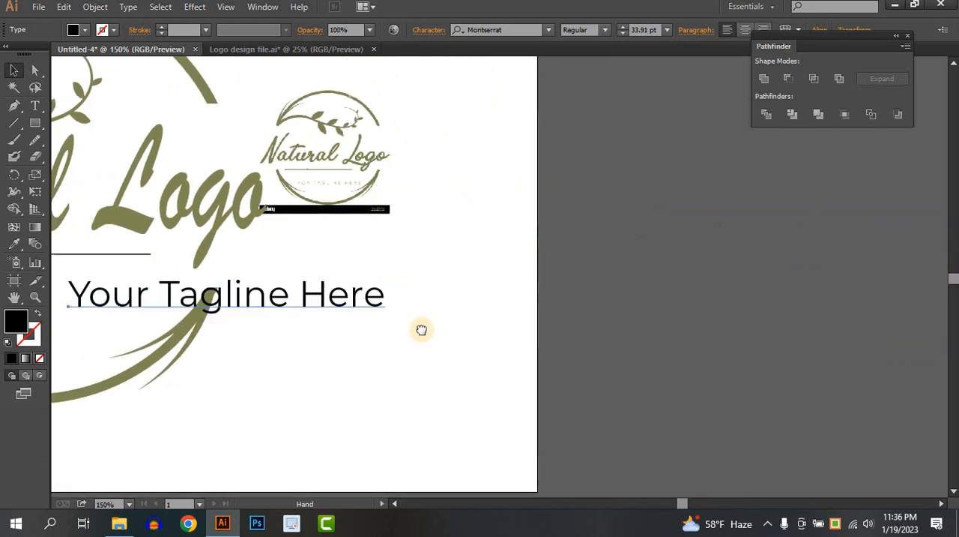
drag(422, 330, 780, 307)
drag(588, 303, 441, 323)
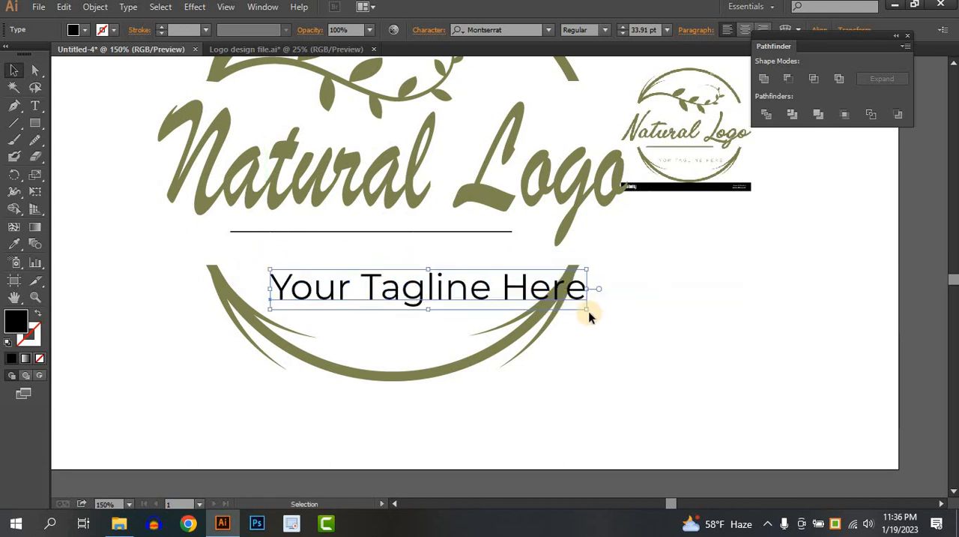
drag(577, 308, 446, 293)
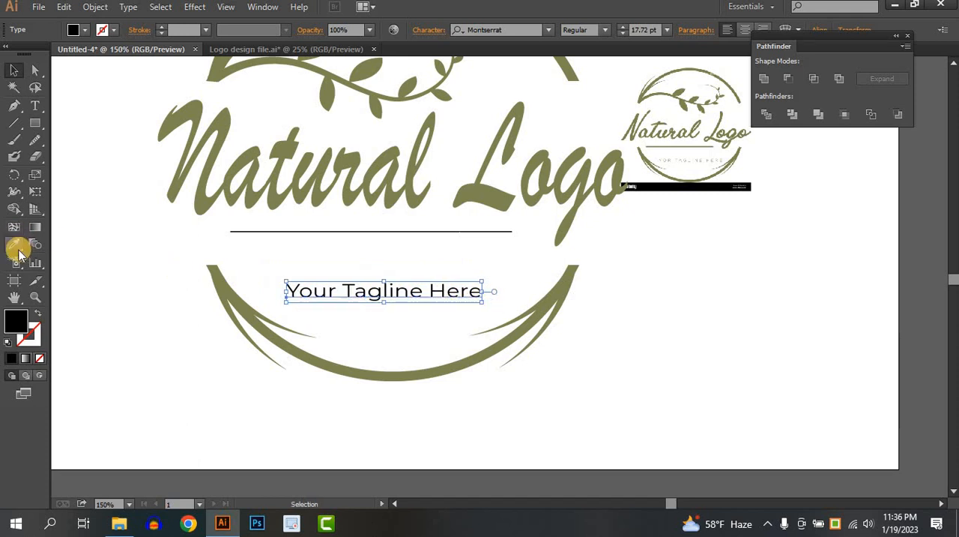
Recolor the tagline olive green by sampling the "Natural Logo" lettering with the Eyedropper
click(18, 251)
click(210, 193)
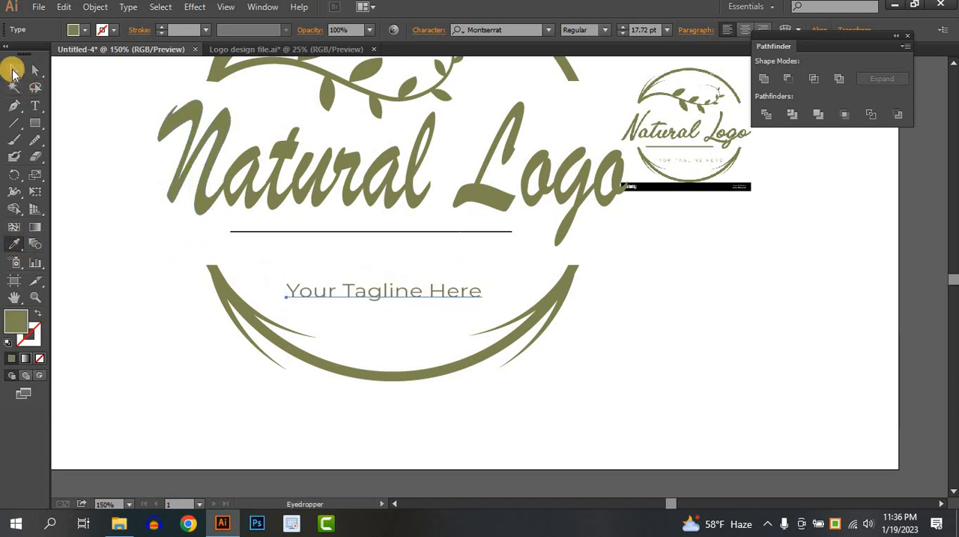
click(13, 70)
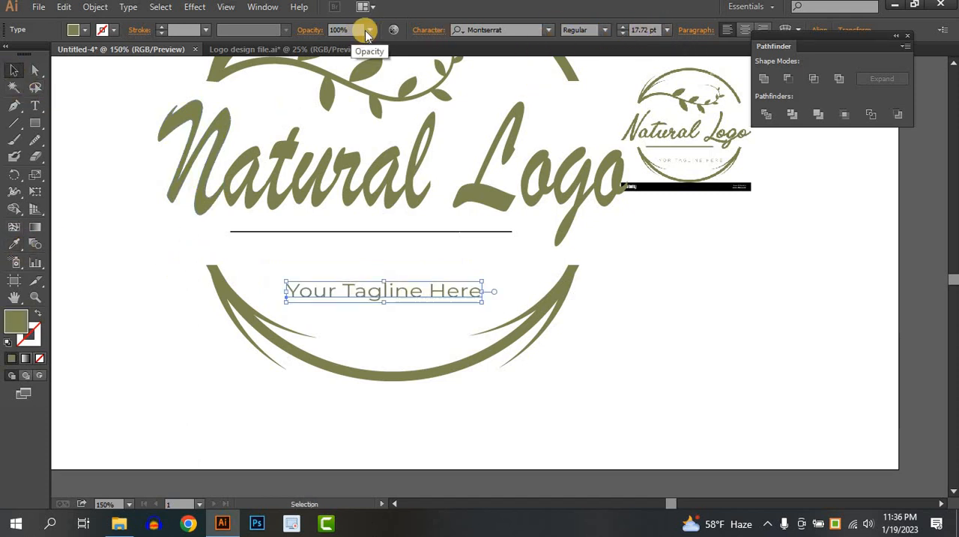
Set the tagline's opacity to 80% and shift it slightly down and right to center it in the lower arc
click(367, 36)
click(372, 167)
click(417, 437)
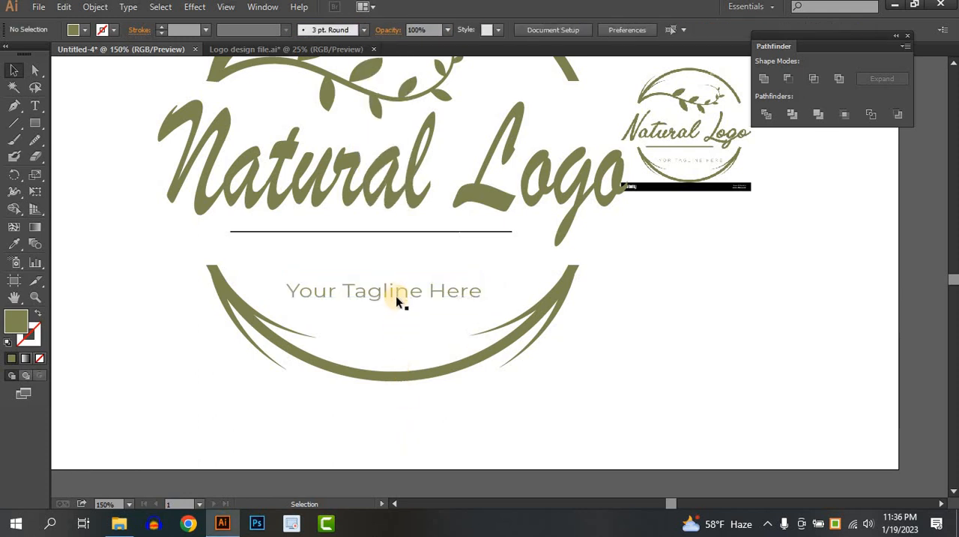
mouse_move(397, 294)
mouse_down()
mouse_move(407, 316)
mouse_move(403, 302)
mouse_up()
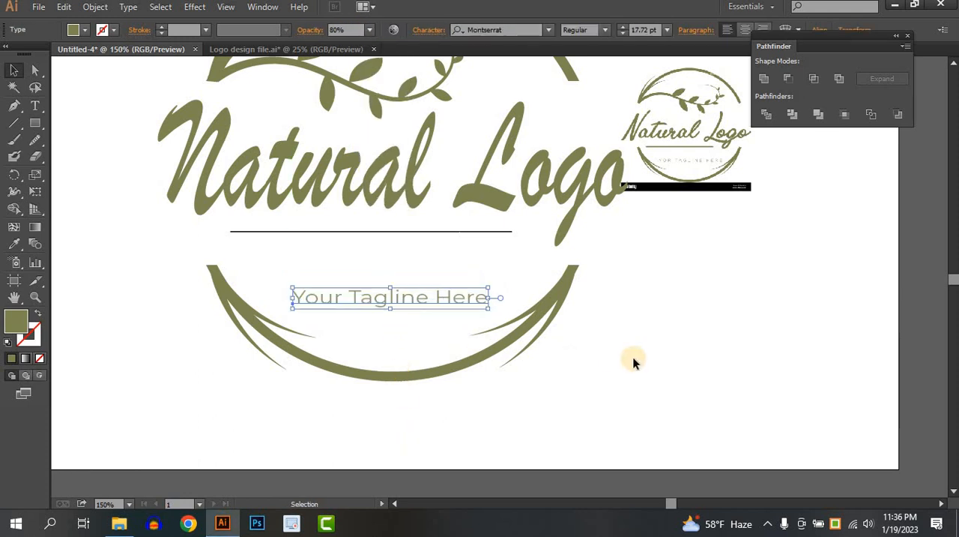
click(633, 363)
Delete the small reference logo image beside the artwork
scroll(633, 360, down, 2)
drag(635, 320, 584, 326)
scroll(540, 308, up, 1)
drag(633, 246, 640, 252)
key(Delete)
Group all parts of the finished logo, including the arcs, branch, lettering, line and tagline
drag(157, 100, 610, 404)
key(ctrl+g)
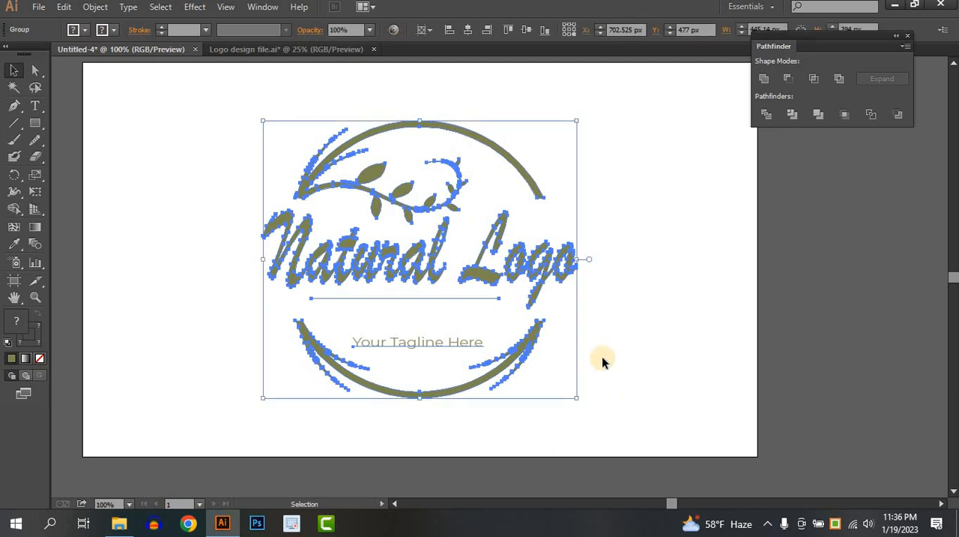
click(603, 358)
drag(607, 358, 638, 364)
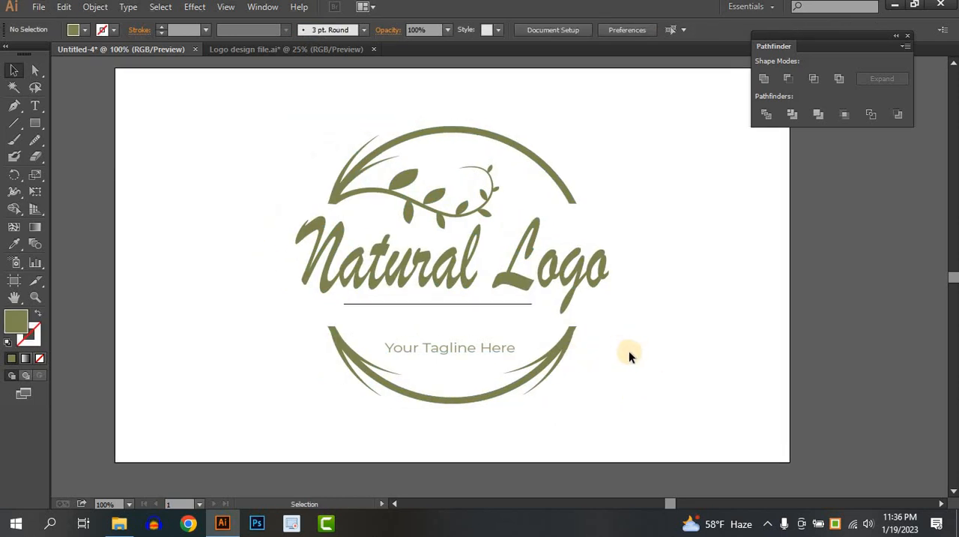
click(773, 523)
click(740, 494)
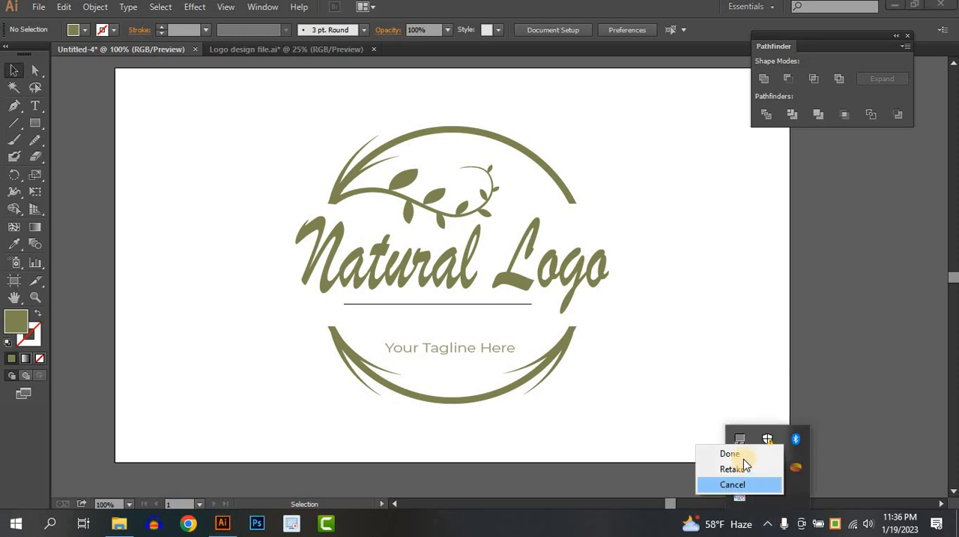